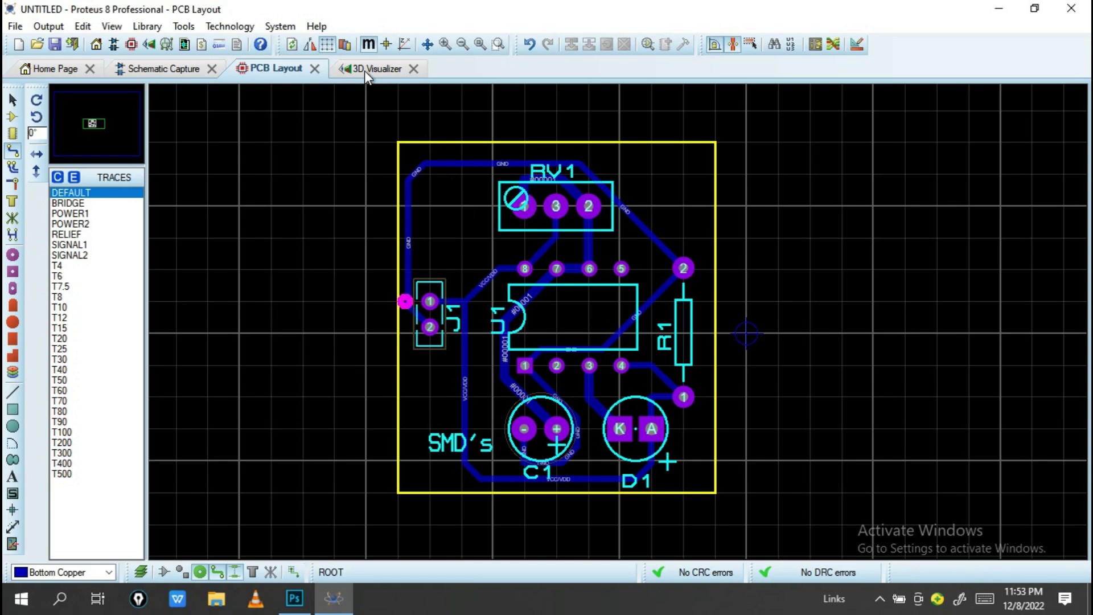
# - Open the 3D view of the PCB and inspect the board's copper side and component side
pyautogui.click(366, 71)
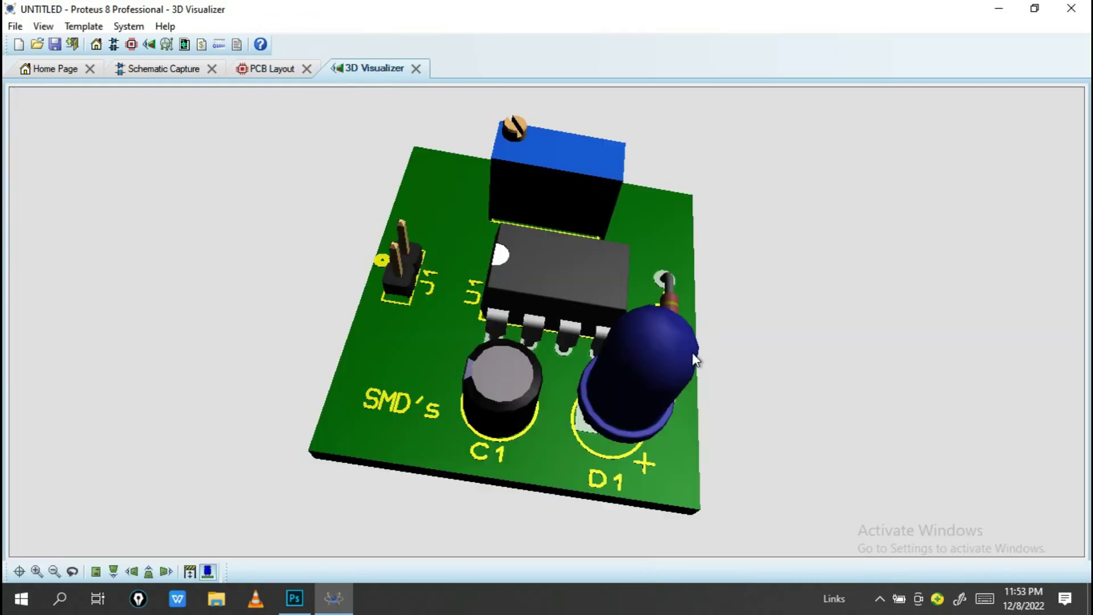
pyautogui.middleClick(737, 350)
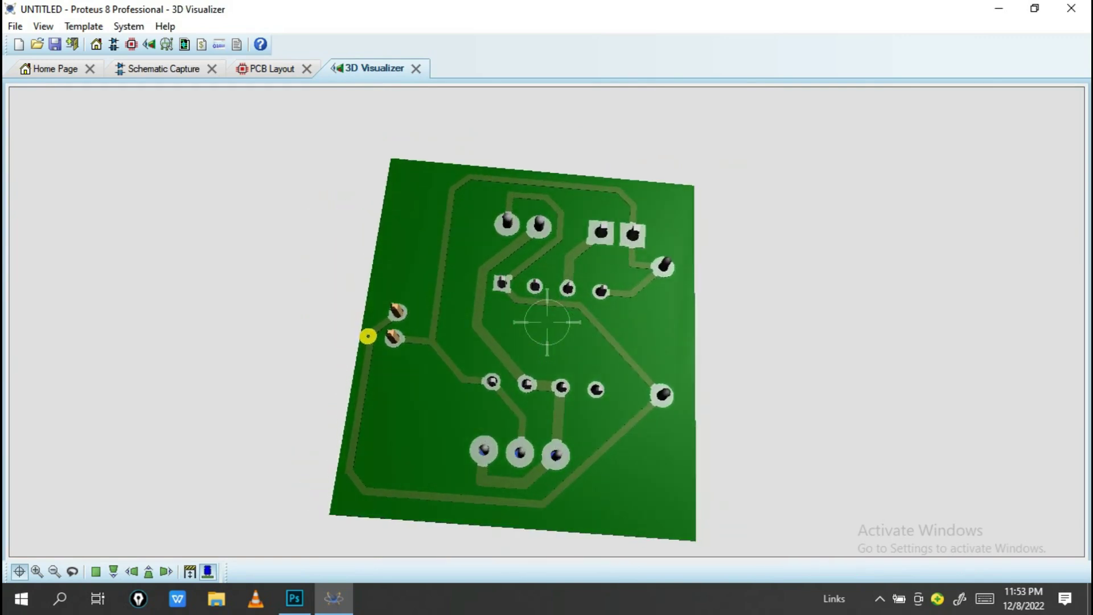
pyautogui.click(545, 321)
pyautogui.scroll(5, 546, 321)
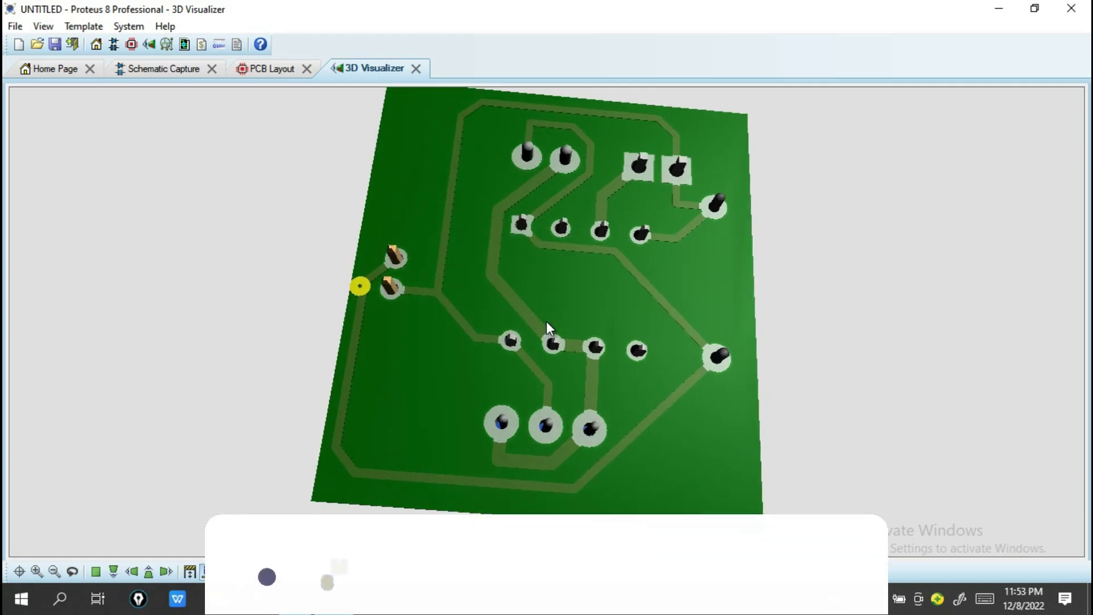
pyautogui.click(546, 322)
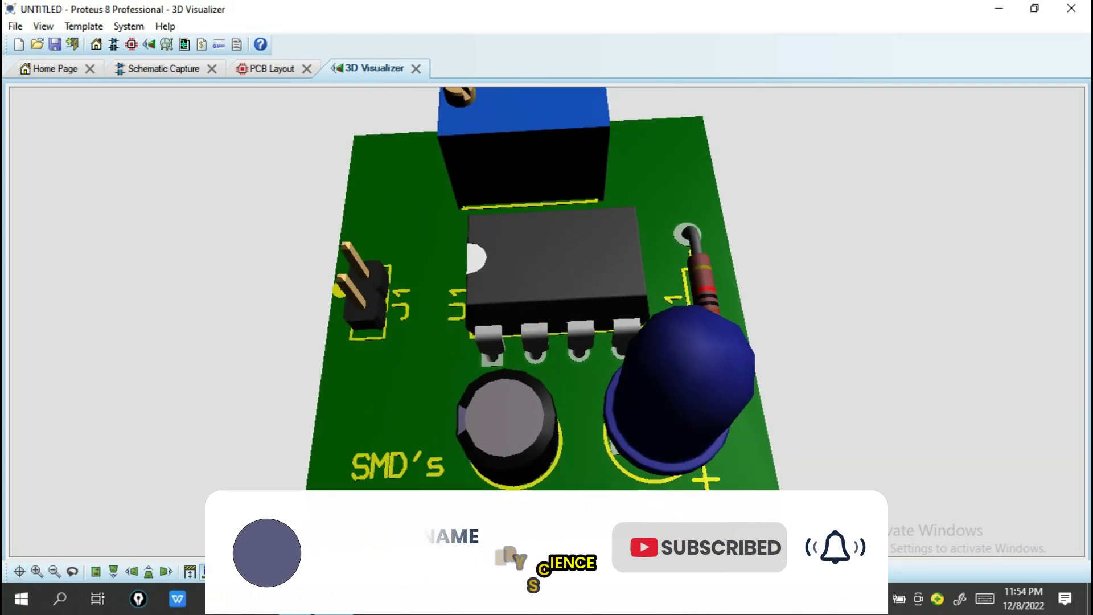
# - Hide the component models in the 3D view and inspect the bare board with its pads and silkscreen
pyautogui.click(209, 571)
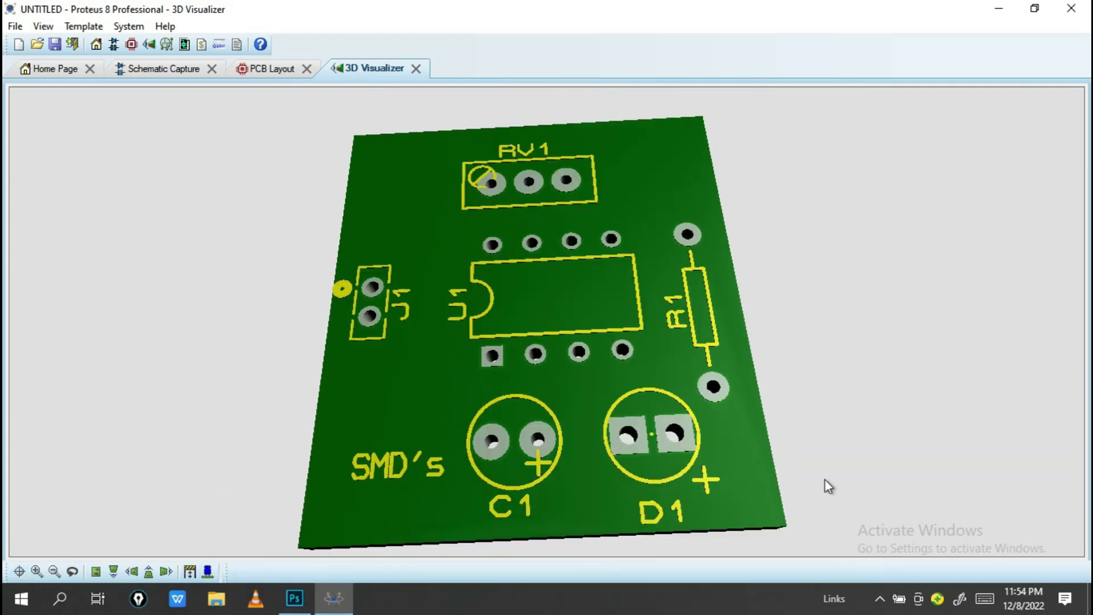
pyautogui.middleClick(825, 480)
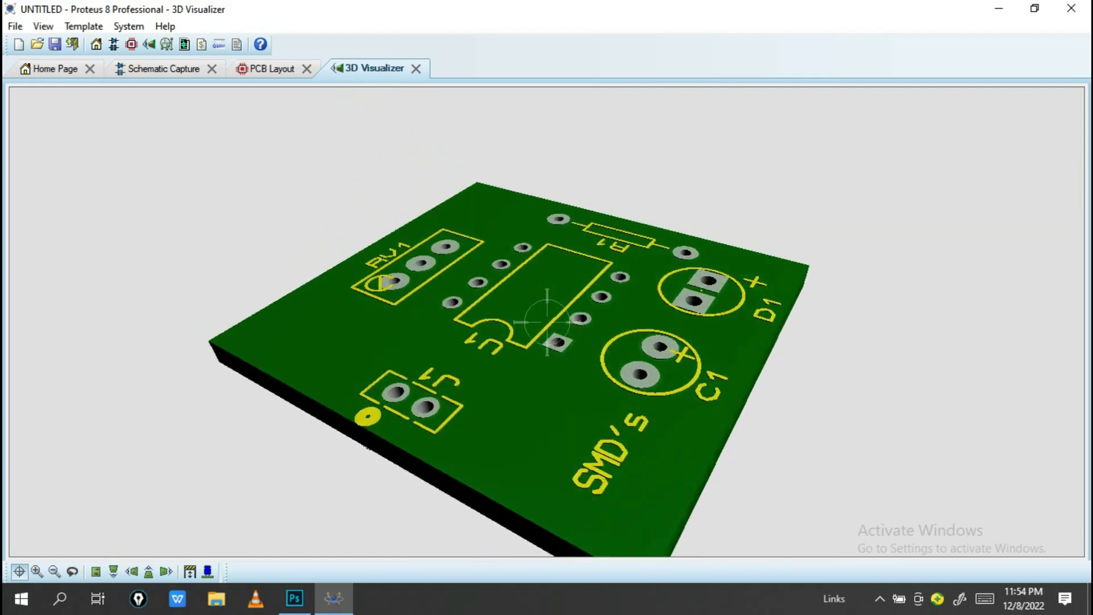
pyautogui.press('Escape')
# - Show the component models on the board again and inspect the populated PCB from several angles
pyautogui.click(209, 572)
pyautogui.middleClick(399, 424)
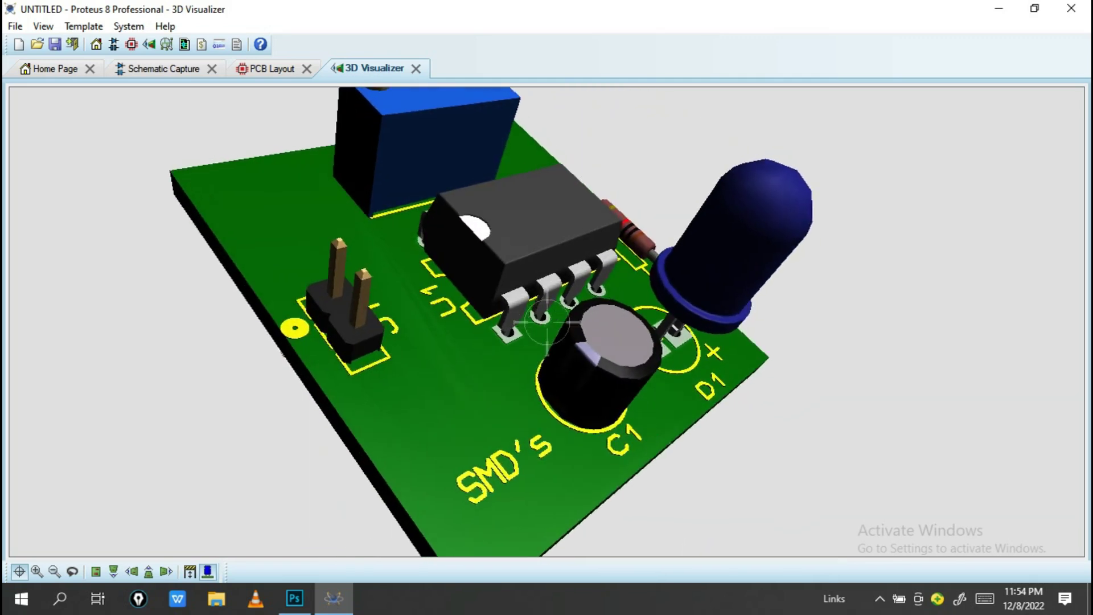
pyautogui.click(541, 326)
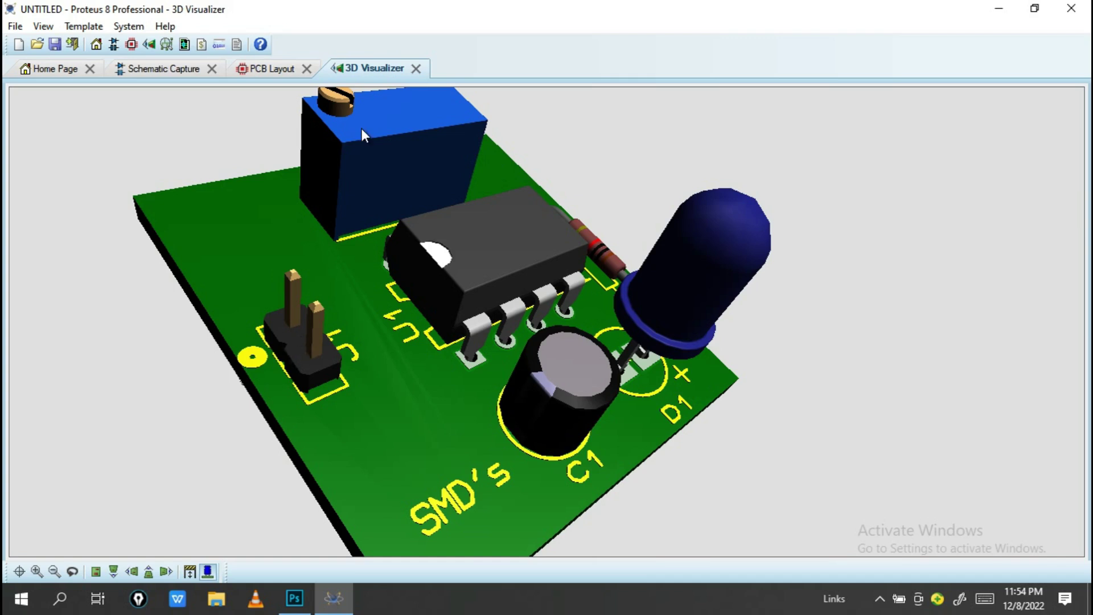
pyautogui.press('Left')
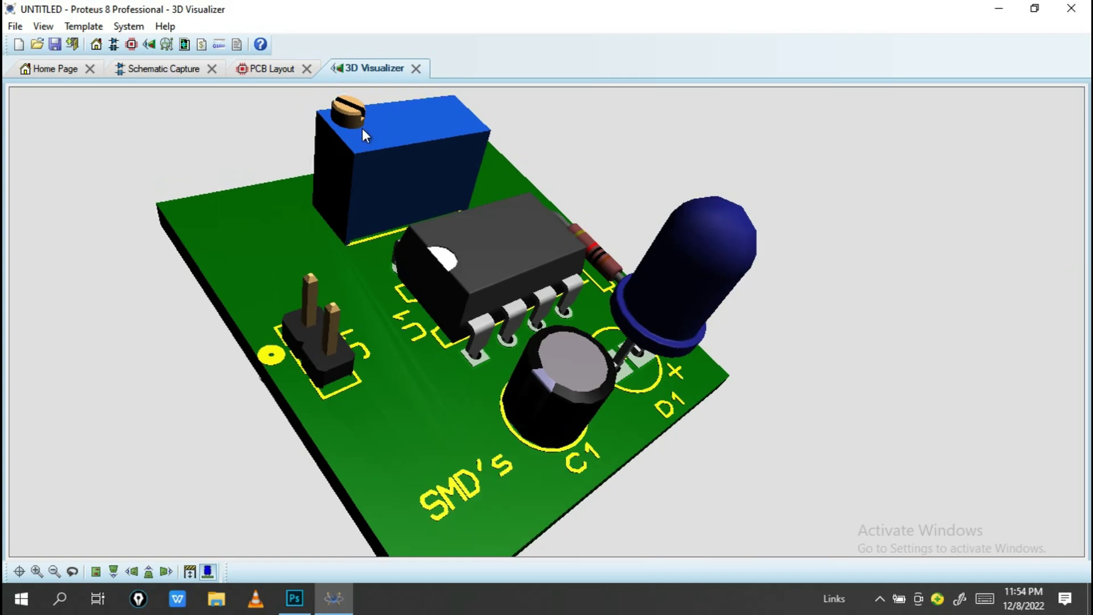
pyautogui.press('f')
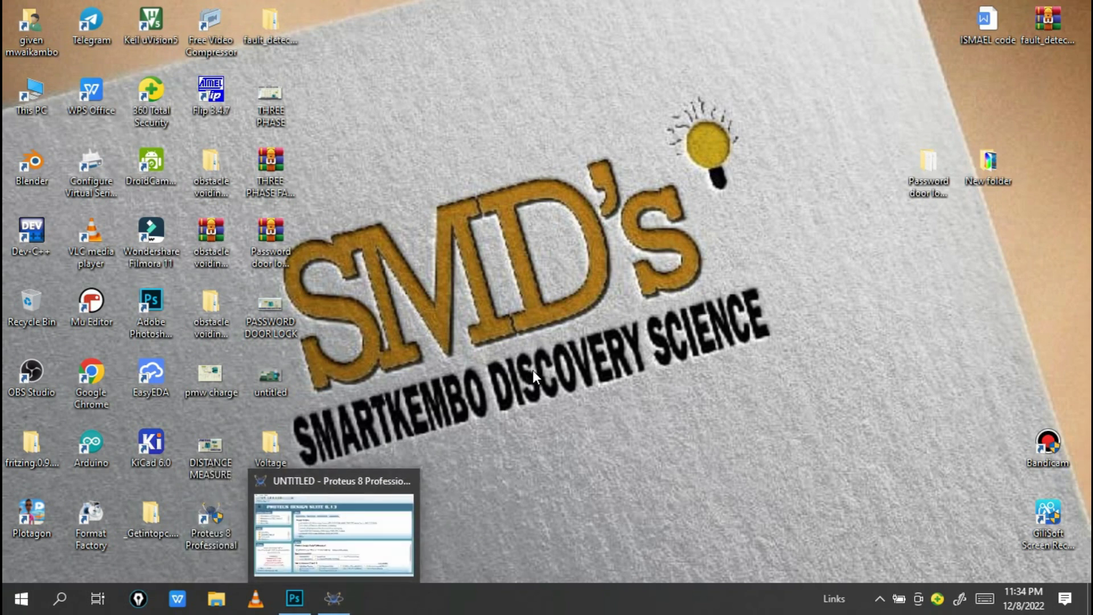
# - Switch to the Proteus window and open the schematic editor for the untitled project
pyautogui.click(341, 599)
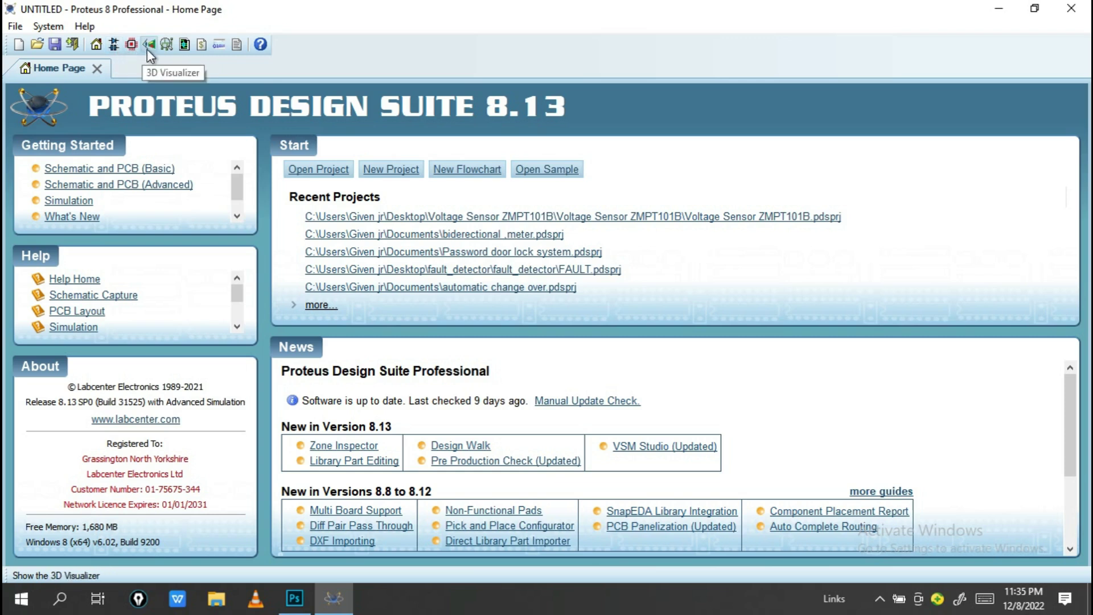
pyautogui.click(115, 45)
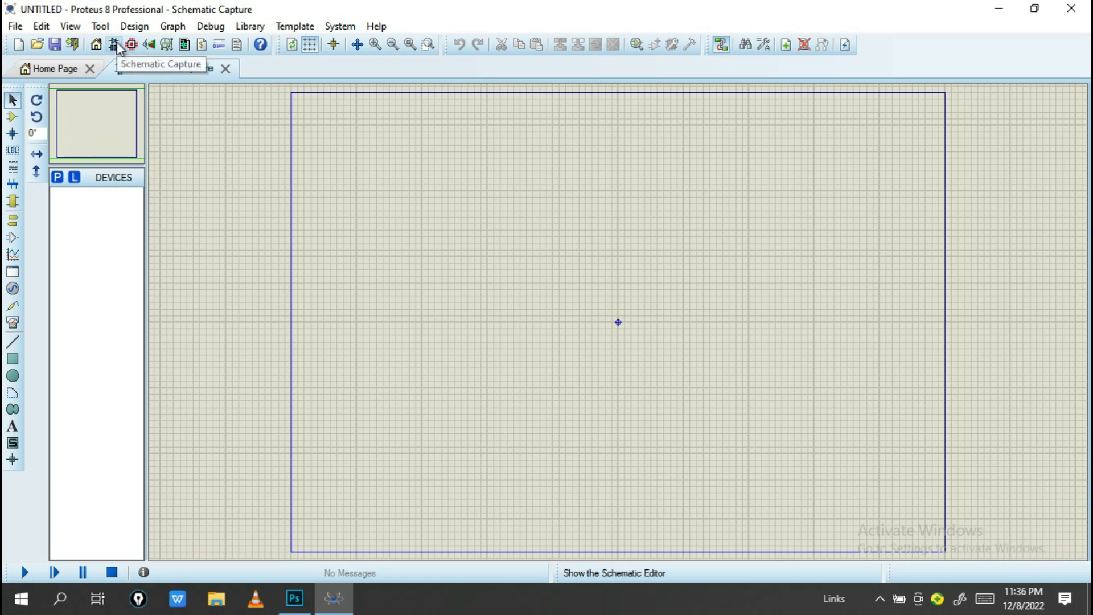
# - Examine the blank schematic sheet and the extent of its border
pyautogui.scroll(1, 614, 309)
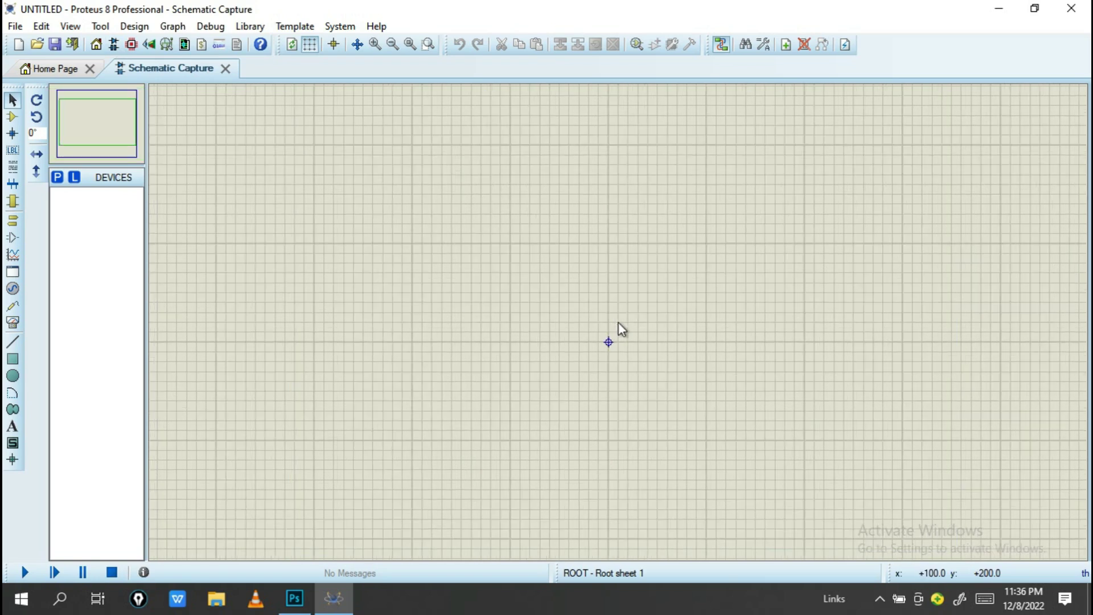
pyautogui.scroll(-3, 598, 322)
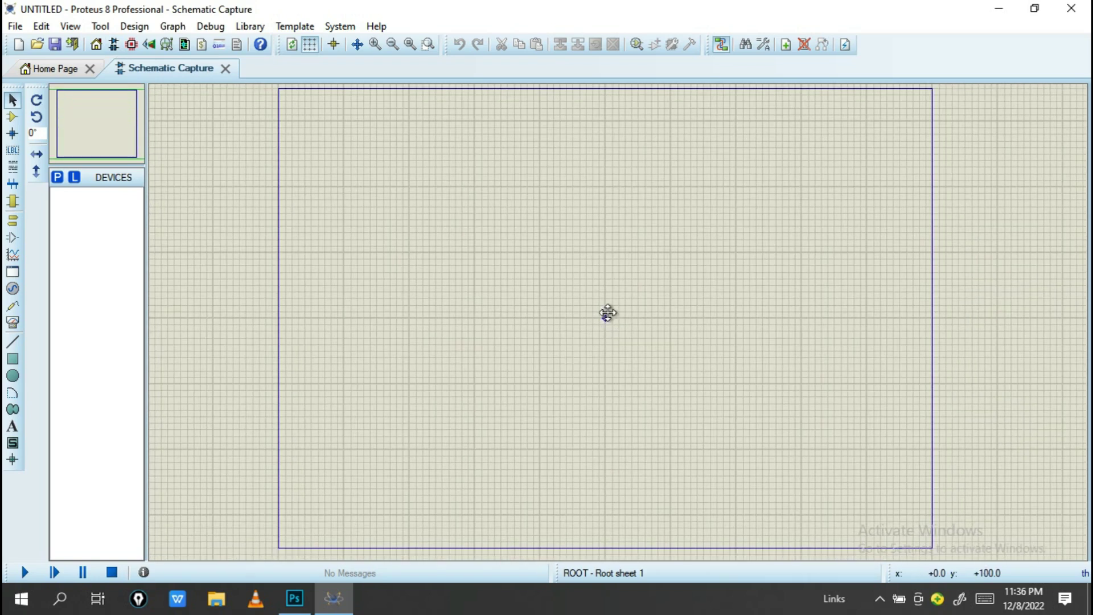
pyautogui.scroll(2, 595, 324)
pyautogui.scroll(-2, 609, 333)
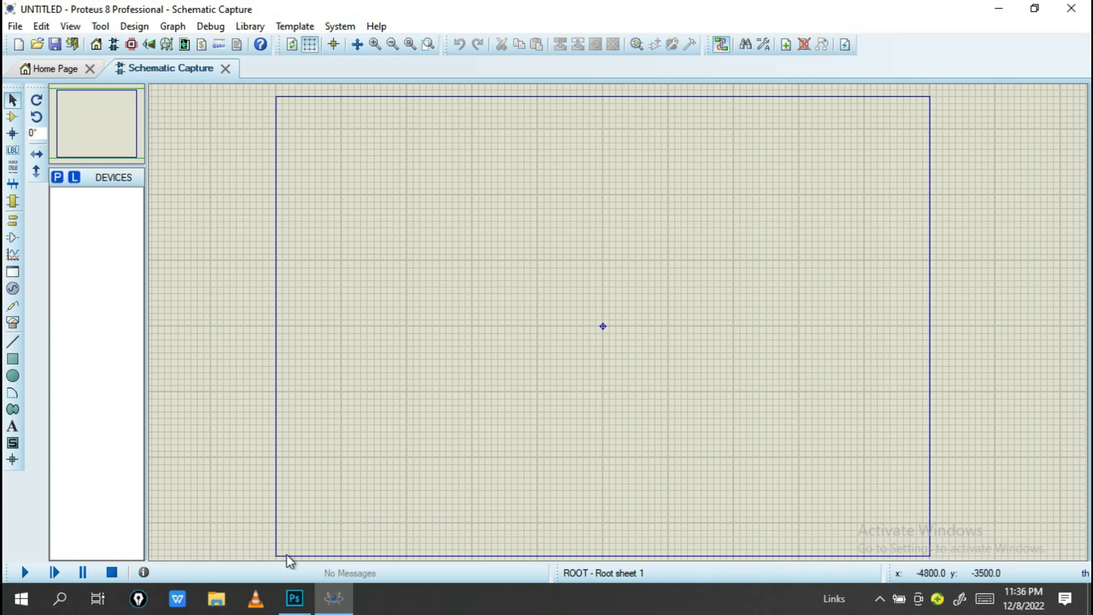
pyautogui.scroll(-2, 569, 347)
pyautogui.scroll(2, 632, 295)
pyautogui.scroll(-1, 569, 293)
pyautogui.scroll(1, 529, 305)
pyautogui.scroll(-1, 468, 309)
pyautogui.scroll(1, 468, 310)
pyautogui.scroll(-1, 410, 205)
pyautogui.scroll(1, 410, 205)
# - Set the schematic sheet size to A3, 15in by 10in
pyautogui.click(342, 27)
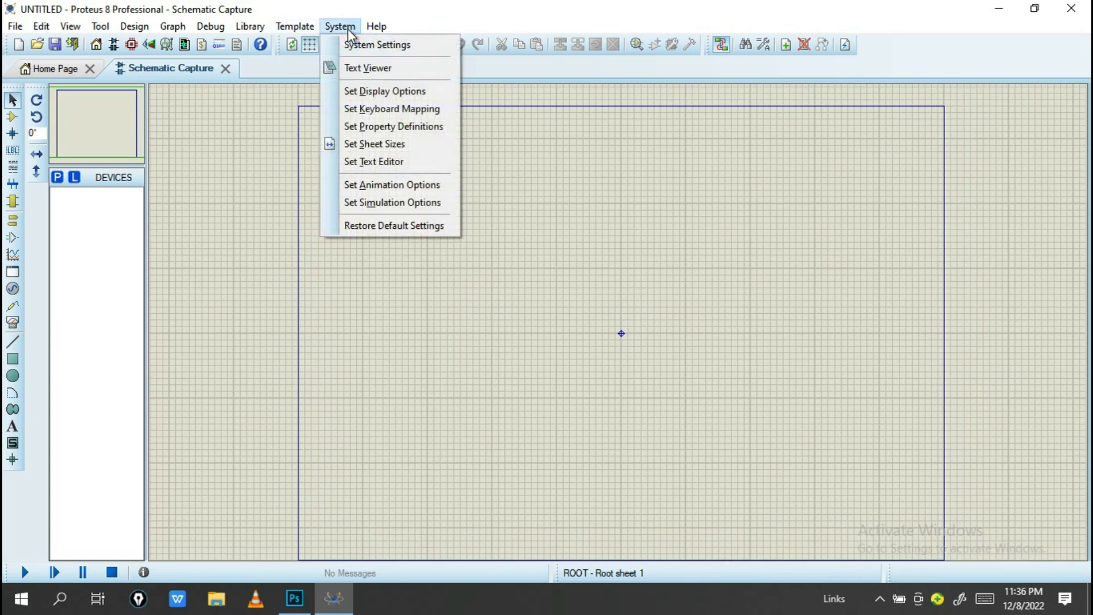
pyautogui.click(389, 148)
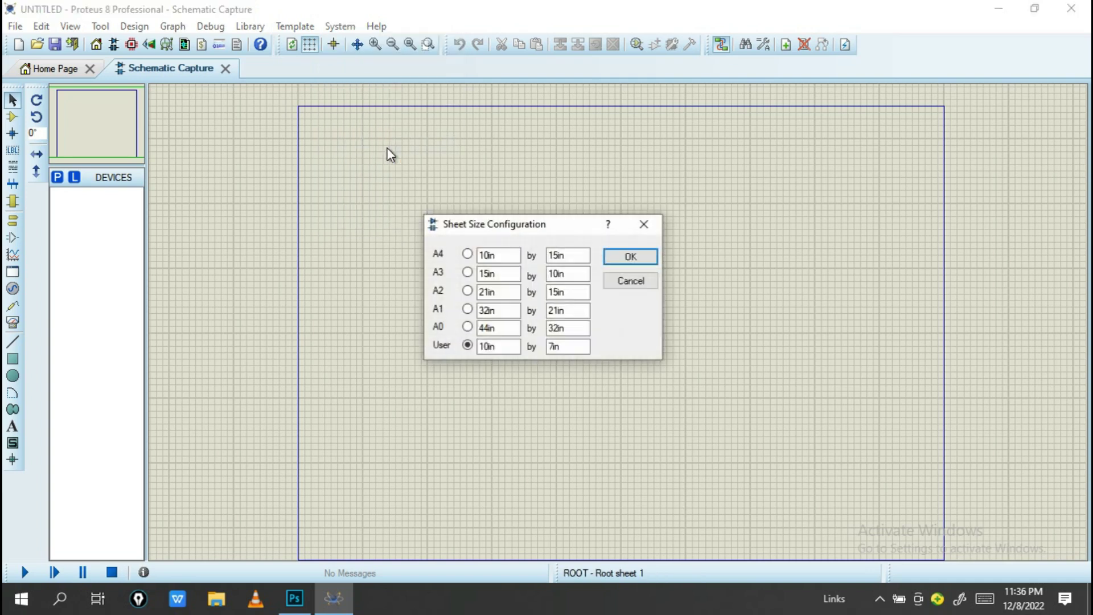
pyautogui.click(480, 275)
pyautogui.click(469, 274)
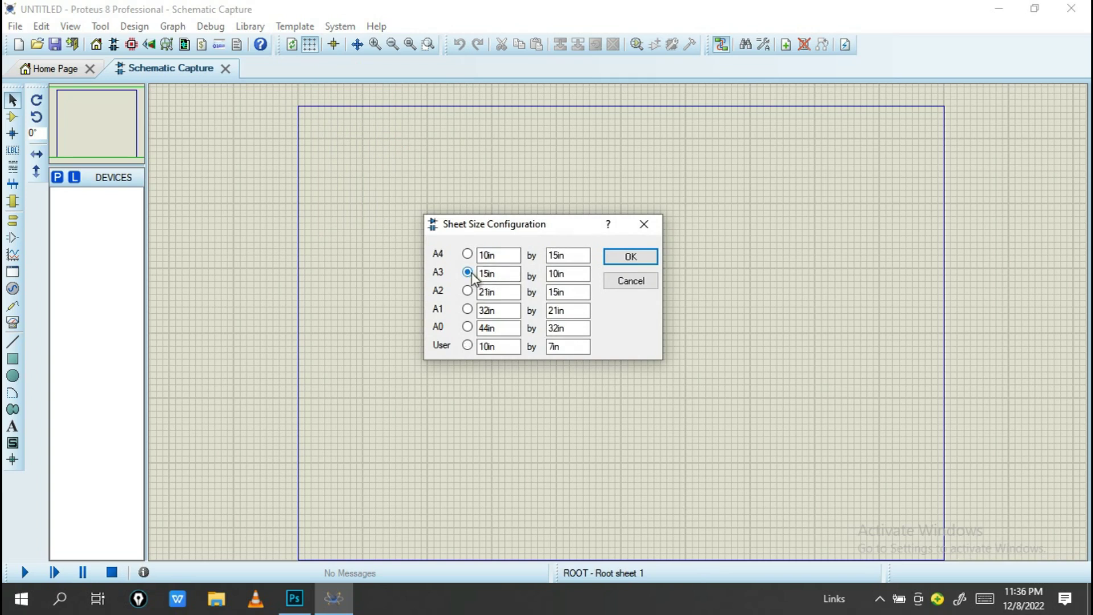
pyautogui.click(631, 257)
pyautogui.scroll(-3, 628, 299)
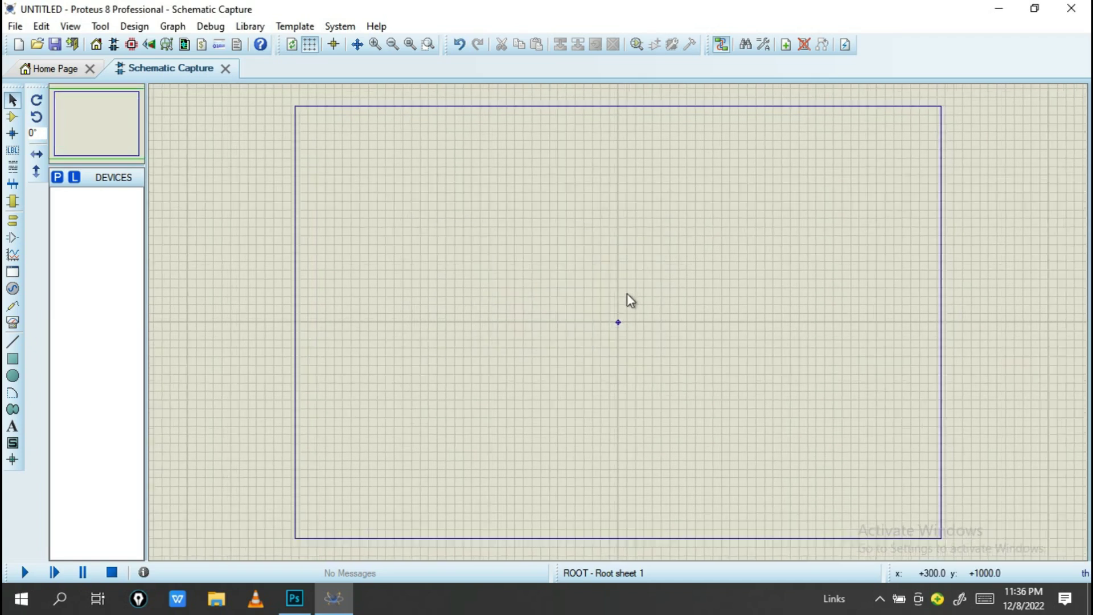
pyautogui.scroll(4, 623, 318)
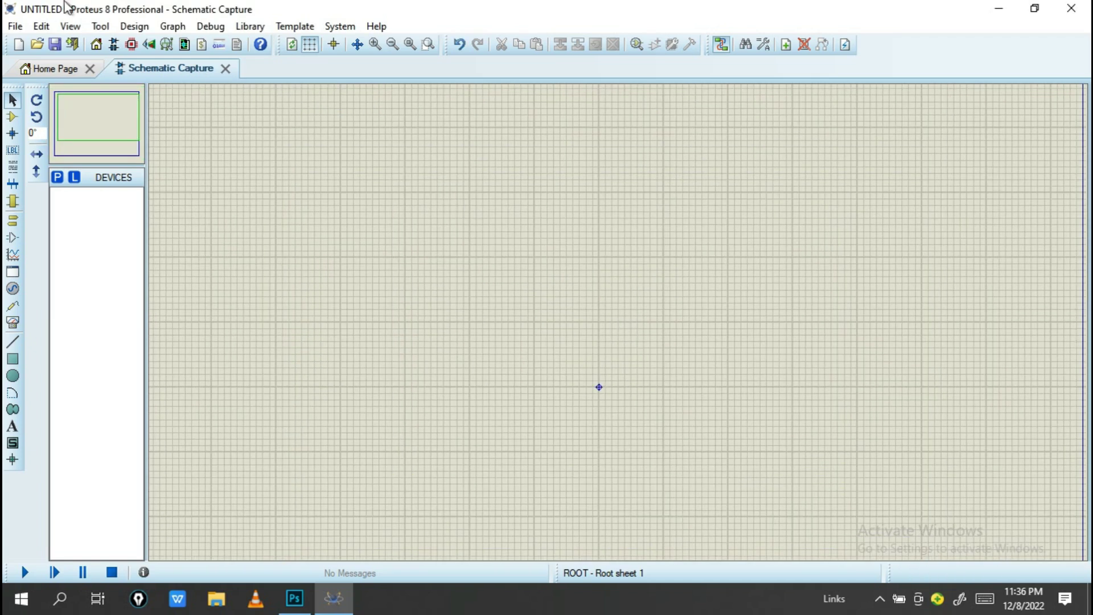
# - Set the schematic sheet size to the User format, 10in by 7in
pyautogui.click(335, 26)
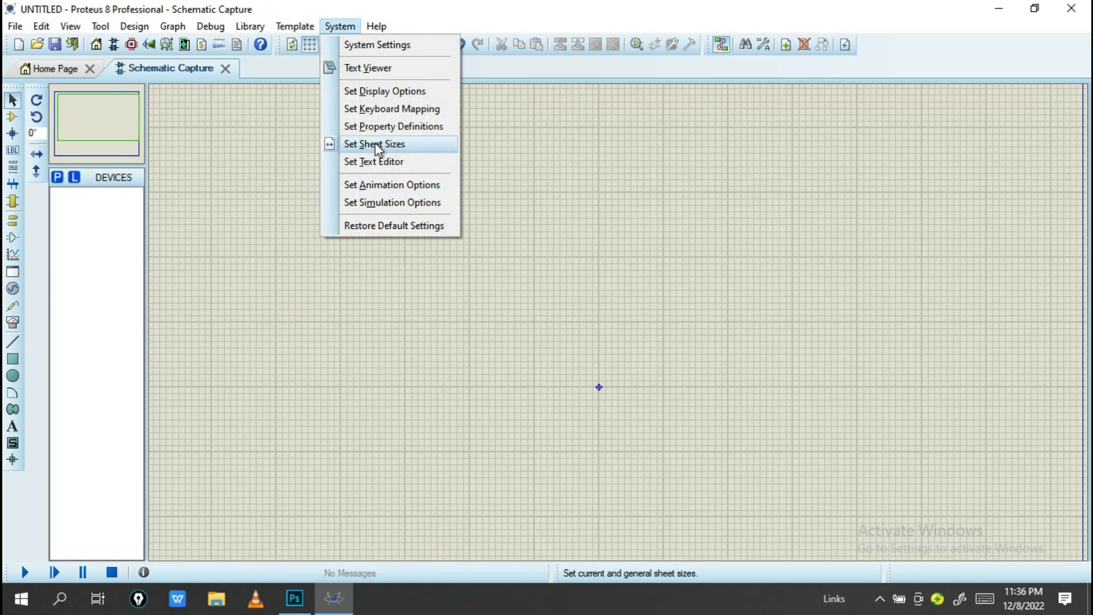
pyautogui.click(382, 144)
pyautogui.click(467, 345)
pyautogui.click(629, 257)
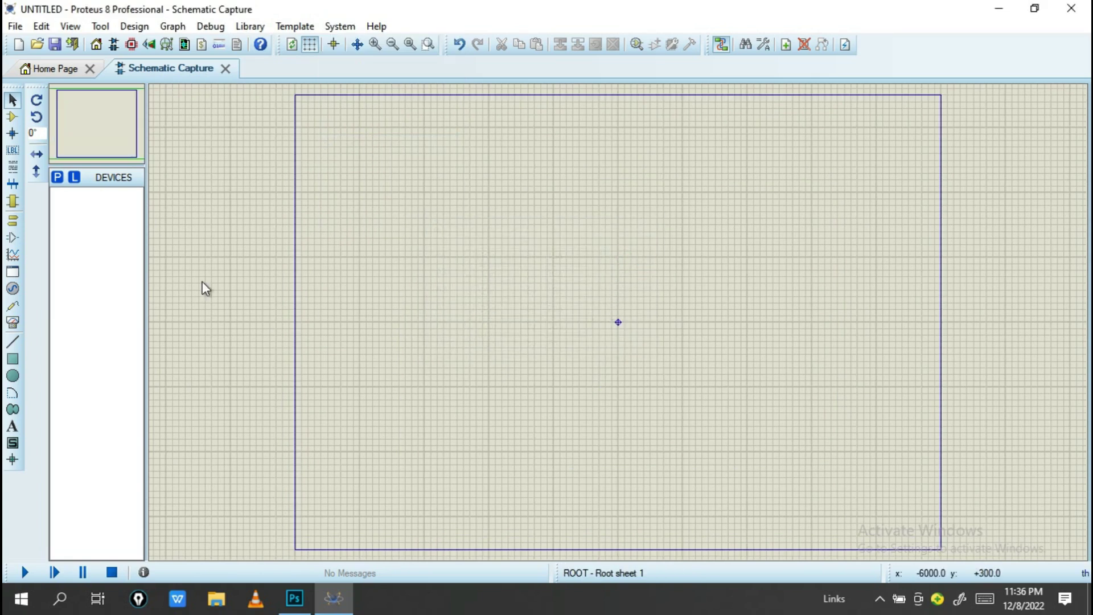
# - Search the device library for 555 and add the 555 timer from the ANALOG library to the project's devices
pyautogui.click(60, 178)
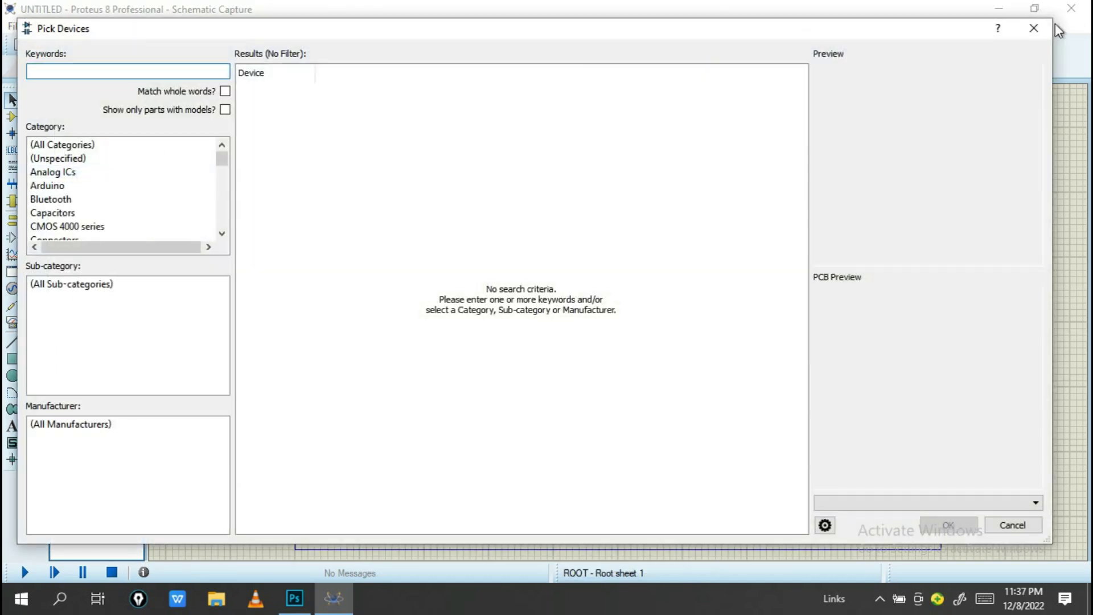
pyautogui.click(1041, 23)
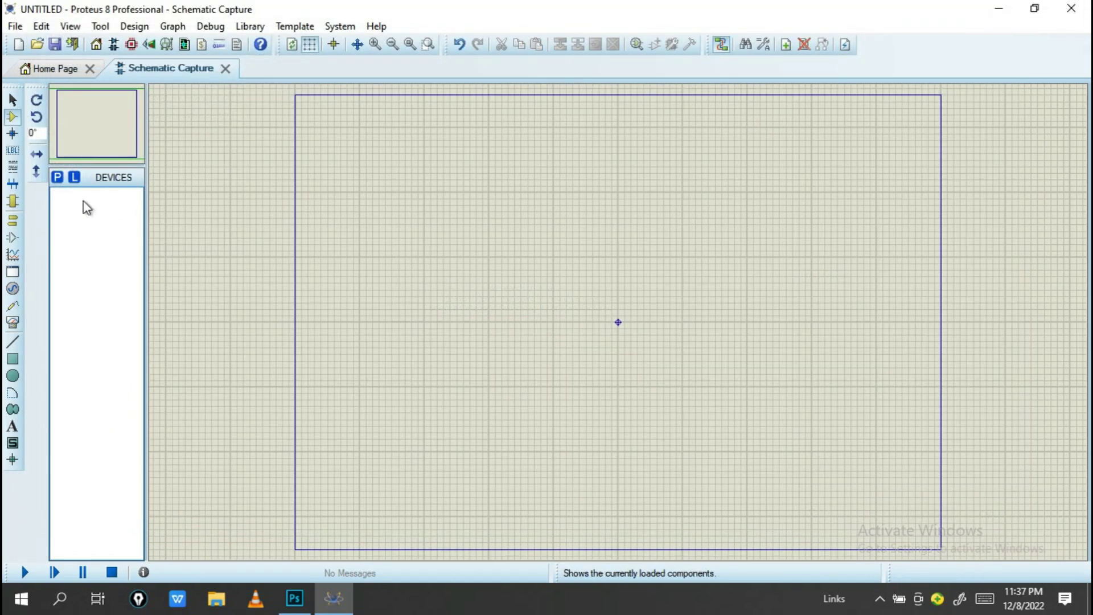
pyautogui.click(63, 180)
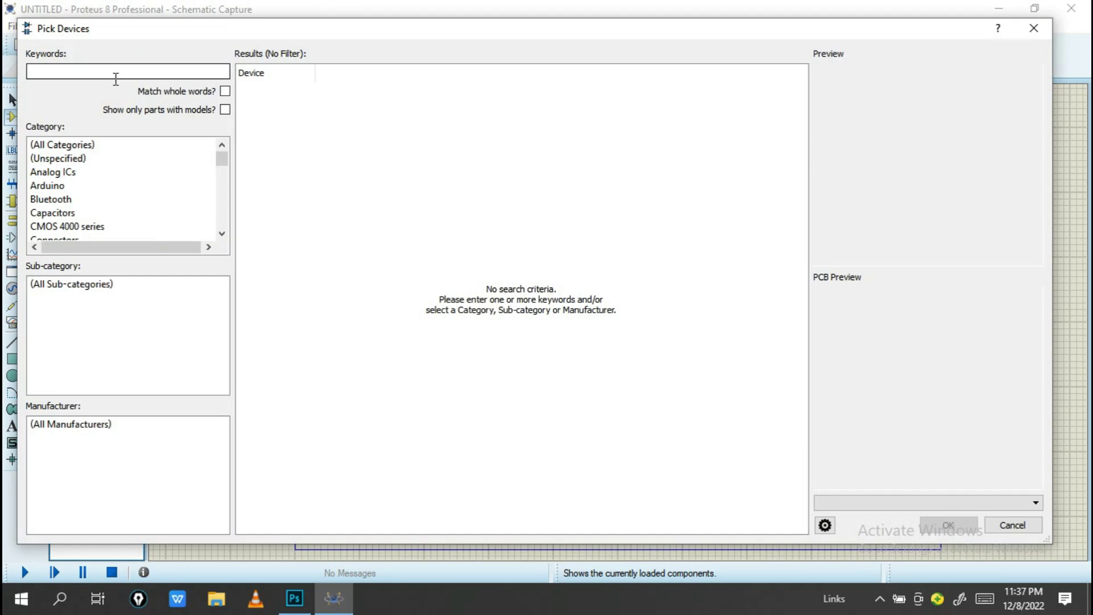
pyautogui.write('555')
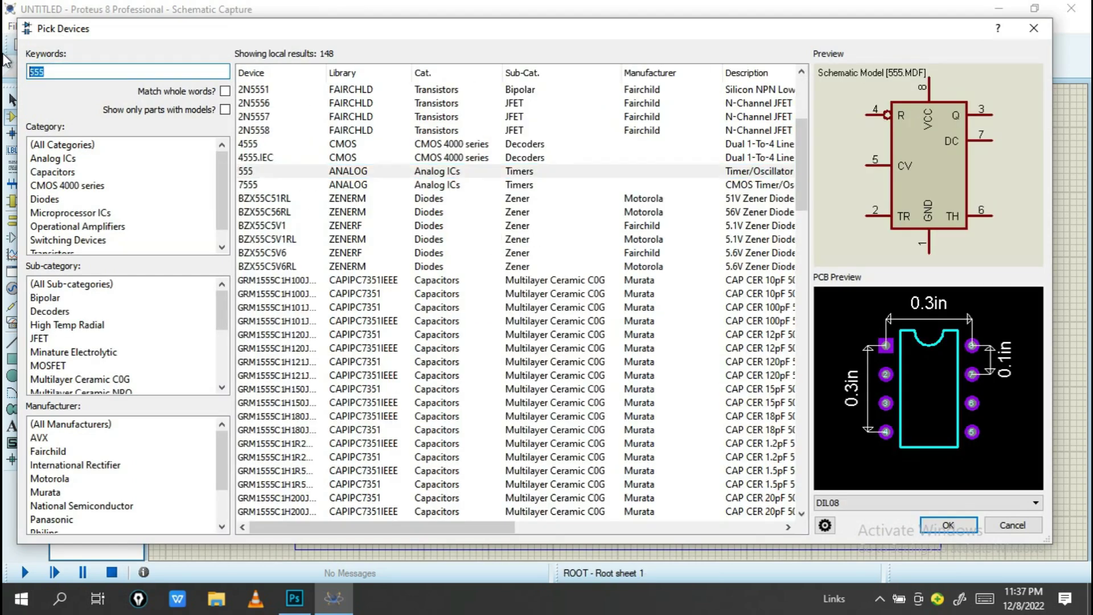
# - Search the device library for led and add LED-GREEN to the project's devices
pyautogui.press('BackSpace')
pyautogui.press('BackSpace')
pyautogui.press('BackSpace')
pyautogui.write('led')
pyautogui.click(283, 269)
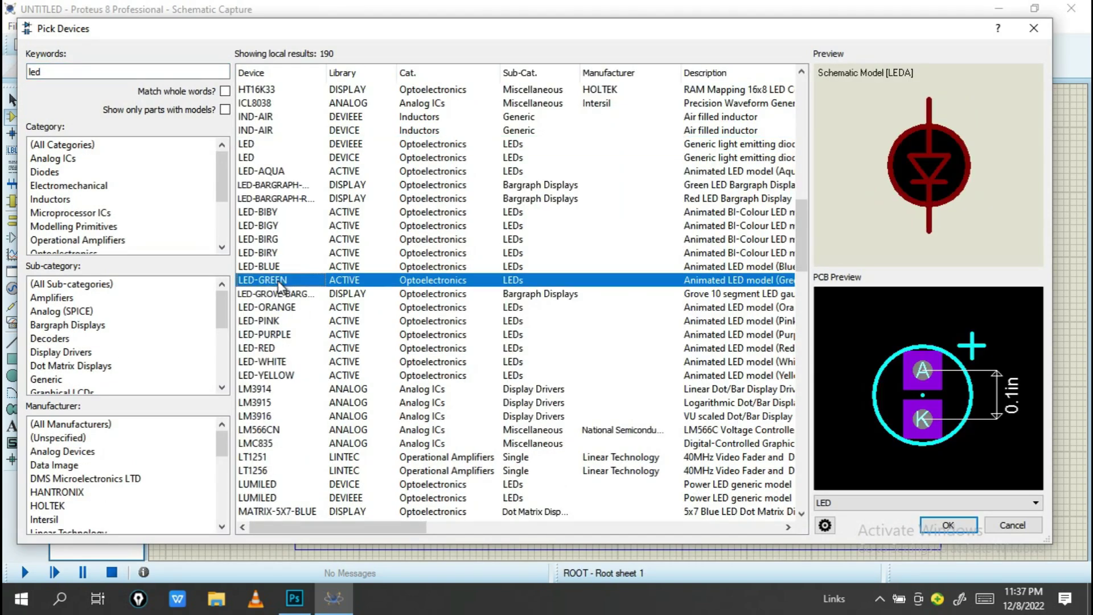
# - Add the electrolytic capacitor CAP-ELEC and the resistor RES to the project's devices
pyautogui.write('cap')
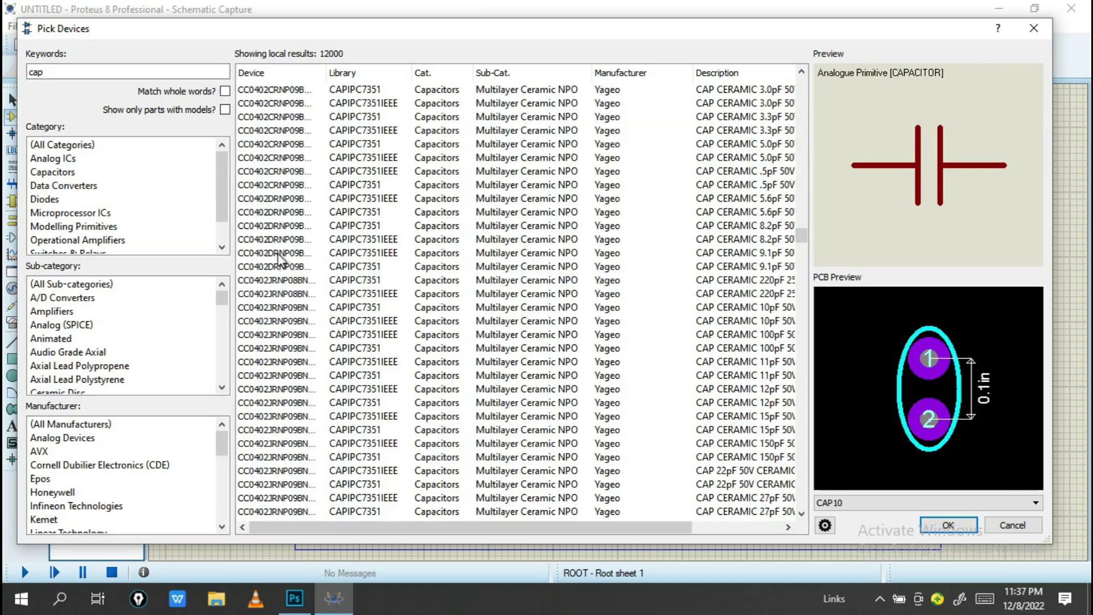
pyautogui.doubleClick(273, 170)
pyautogui.press('BackSpace')
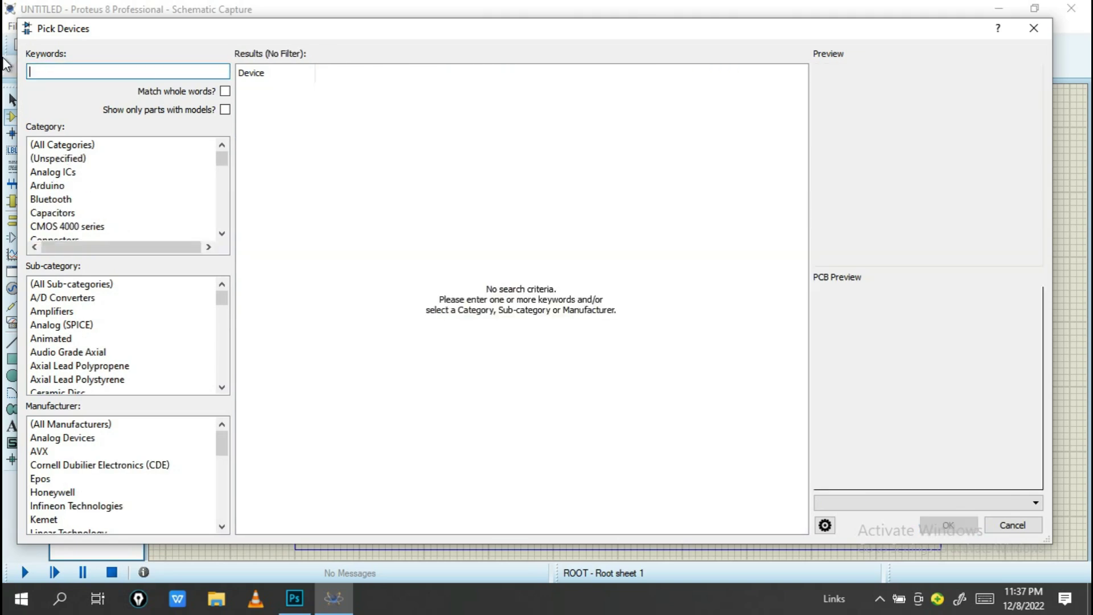
pyautogui.write('resi')
pyautogui.press('BackSpace')
# - Add the BUTTON push switch and the POT-HG potentiometer to the project's devices and finish picking parts
pyautogui.doubleClick(42, 68)
pyautogui.write('button')
pyautogui.doubleClick(382, 91)
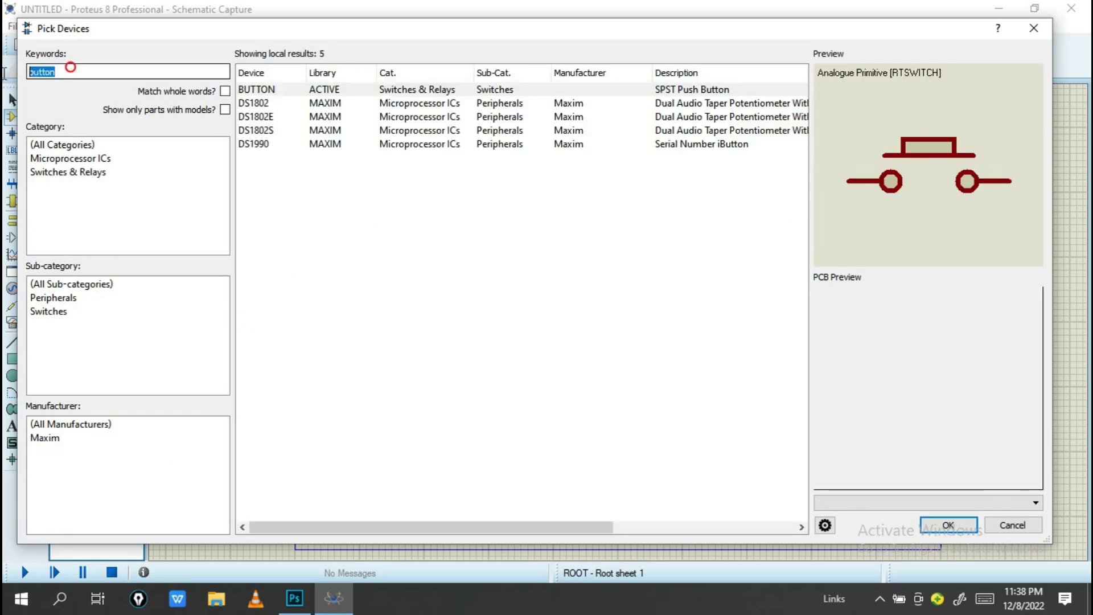
pyautogui.press('BackSpace')
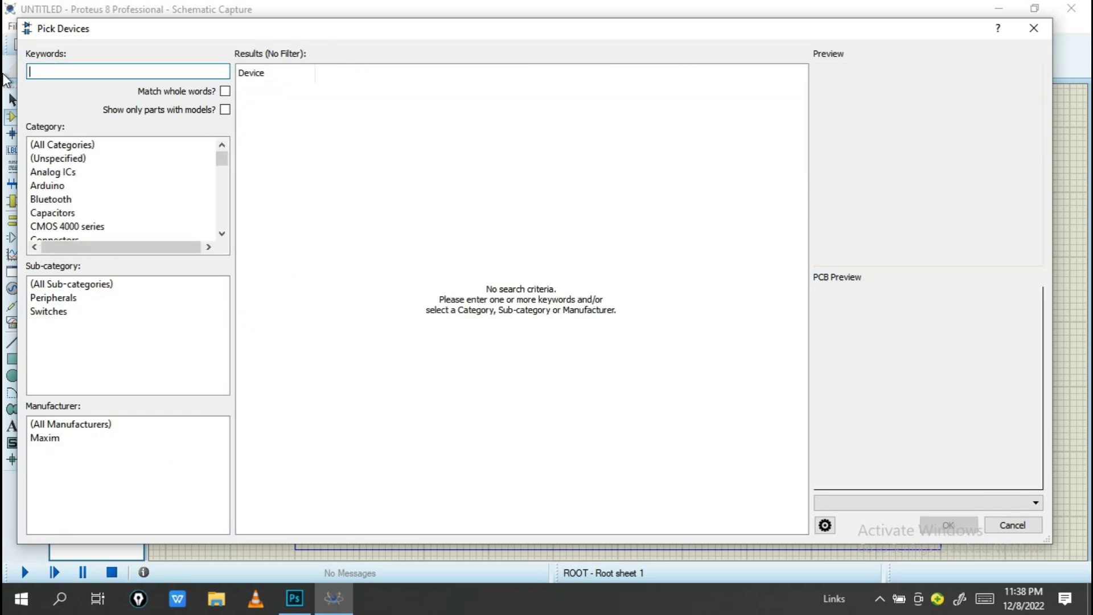
pyautogui.click(275, 447)
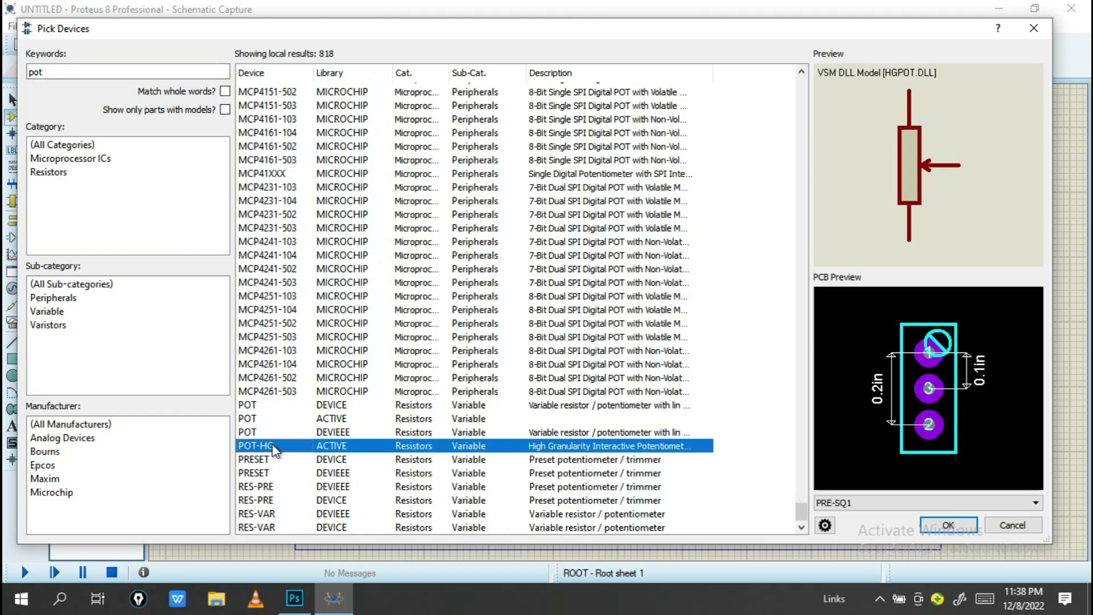
pyautogui.press('Return')
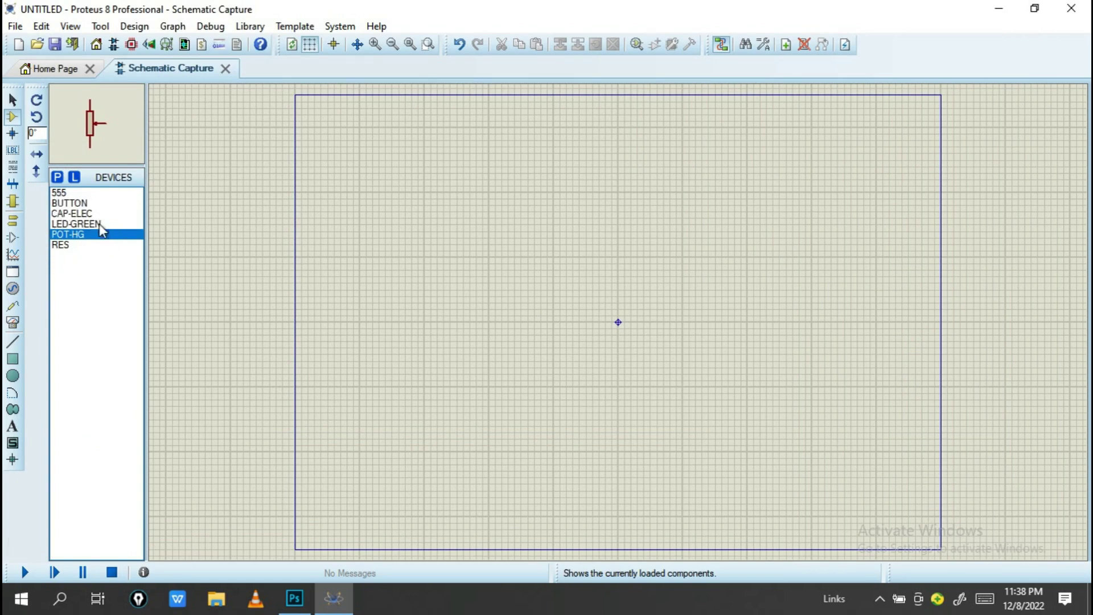
# - Place the 555 timer near the middle of the schematic sheet
pyautogui.click(59, 193)
pyautogui.click(618, 323)
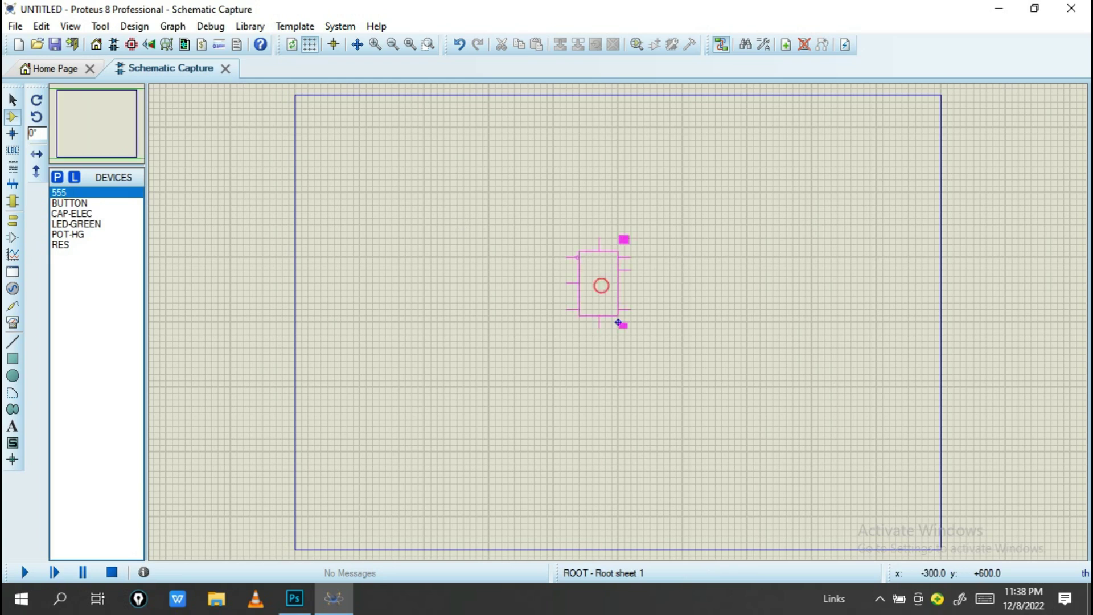
pyautogui.click(619, 323)
pyautogui.scroll(2, 707, 246)
# - Place the green LED above and beside the 555 timer and wire its cathode to output pin 3
pyautogui.click(76, 224)
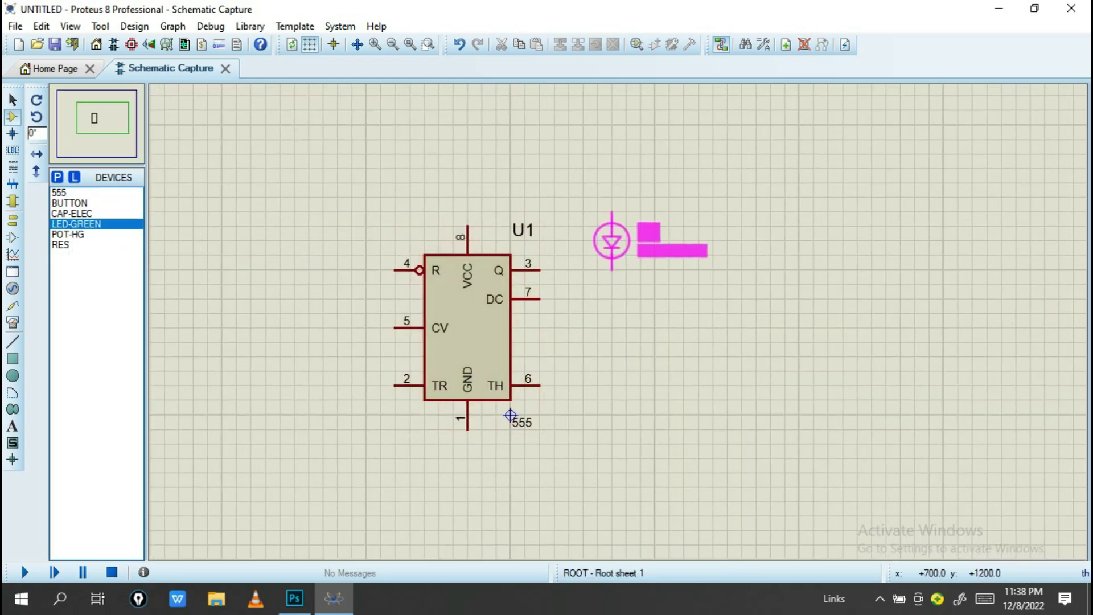
pyautogui.click(613, 235)
pyautogui.click(612, 260)
pyautogui.click(539, 270)
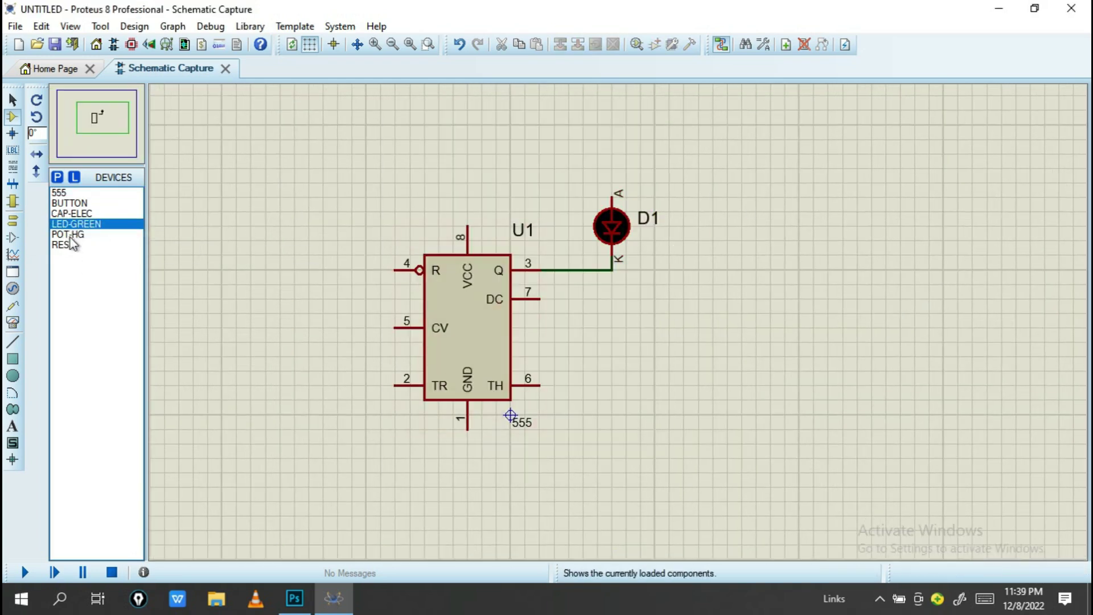
# - Place the POT-HG potentiometer beyond the green LED and wire its terminal 1 to the 555's DC pin 7
pyautogui.click(68, 234)
pyautogui.click(704, 250)
pyautogui.click(698, 268)
pyautogui.click(539, 298)
# - Wire a supply rail joining the potentiometer's terminal 3, the LED's anode and the 555's VCC pin 8
pyautogui.click(698, 183)
pyautogui.click(612, 196)
pyautogui.click(613, 140)
pyautogui.click(467, 228)
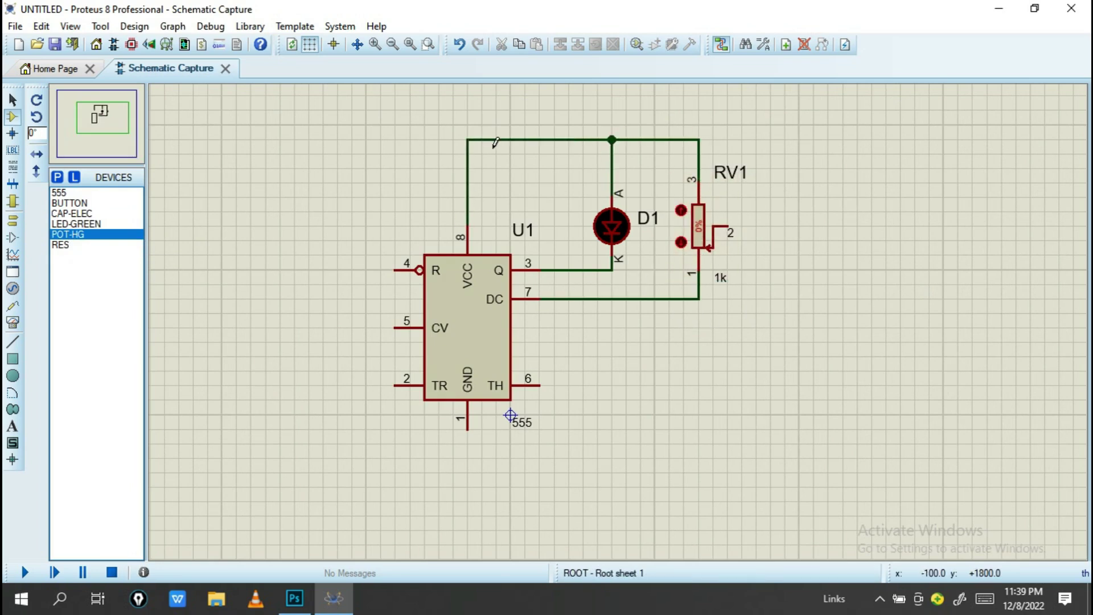
# - Place a RES resistor upright on the reset-pin side of the 555 and wire its upper end to the supply rail
pyautogui.click(60, 245)
pyautogui.click(36, 100)
pyautogui.click(294, 205)
pyautogui.click(467, 140)
pyautogui.click(294, 169)
# - Wire the resistor's lower end to the 555's GND pin 1, and the reset pin 4 to the supply rail
pyautogui.click(294, 239)
pyautogui.click(294, 502)
pyautogui.click(467, 430)
pyautogui.click(399, 270)
pyautogui.click(395, 139)
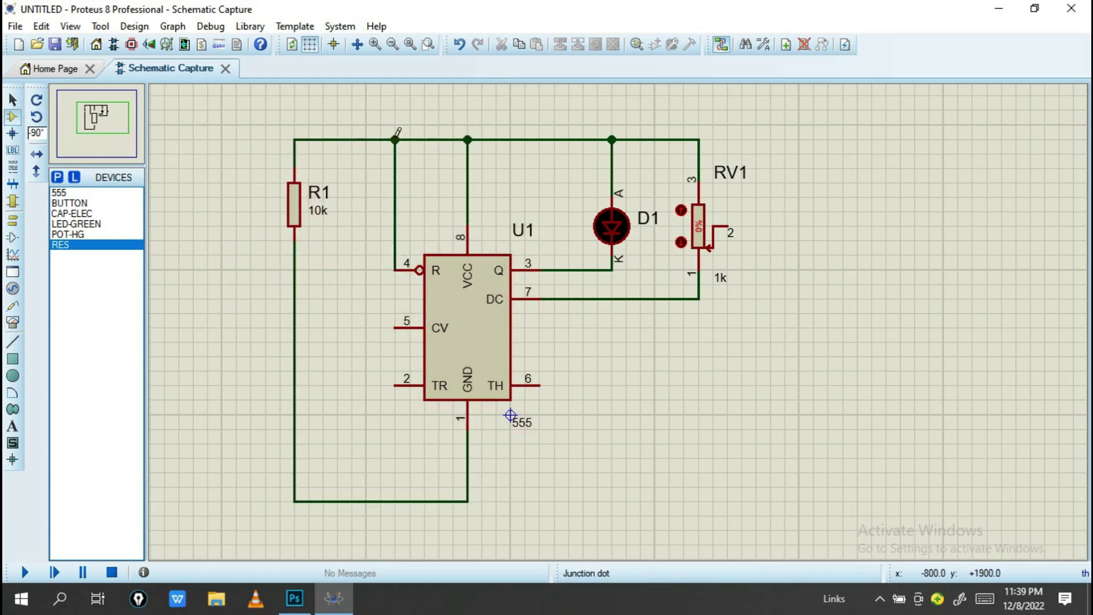
# - Place the push button horizontally between the resistor's lower wire and the 555's trigger pin 2
pyautogui.click(68, 203)
pyautogui.click(37, 98)
pyautogui.click(338, 379)
# - Place the CAP-ELEC capacitor upright below the potentiometer and wire it between the 555's TH pin 6 and the ground line
pyautogui.click(74, 244)
pyautogui.click(67, 213)
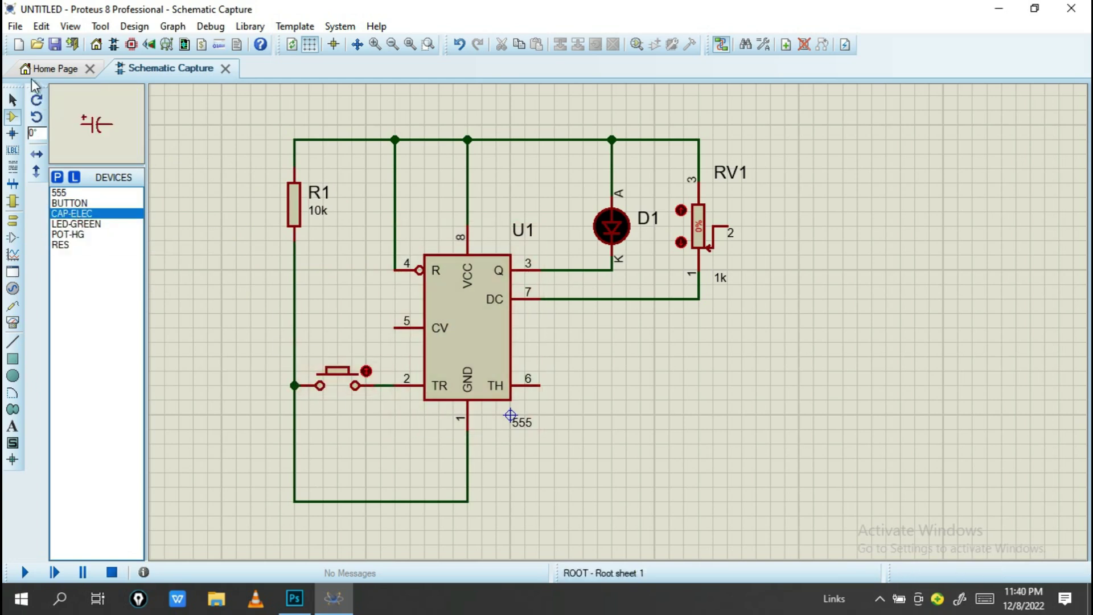
pyautogui.click(648, 448)
pyautogui.press('KP_Add')
pyautogui.click(698, 454)
pyautogui.click(539, 385)
pyautogui.click(698, 430)
pyautogui.click(698, 480)
pyautogui.click(468, 501)
# - Connect the potentiometer's terminal 1 down to the threshold line and wire its wiper to that same vertical wire
pyautogui.click(699, 298)
pyautogui.click(699, 386)
pyautogui.click(727, 226)
pyautogui.click(703, 357)
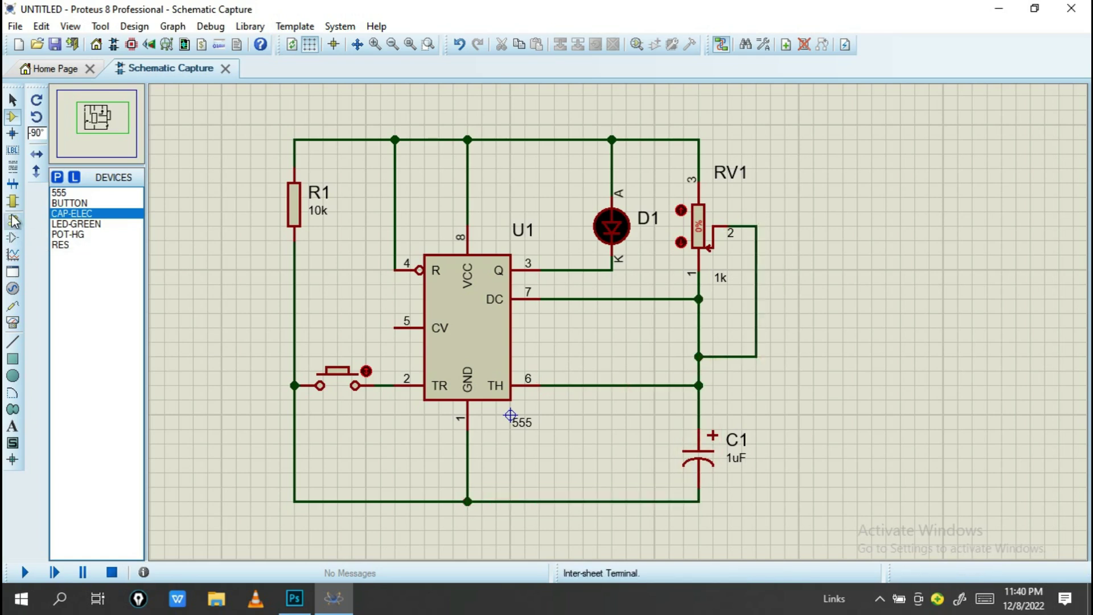
# - Add a GROUND terminal below the 555's ground junction and a POWER terminal above its supply rail junction
pyautogui.click(12, 220)
pyautogui.click(70, 245)
pyautogui.click(468, 515)
pyautogui.click(67, 234)
pyautogui.click(467, 111)
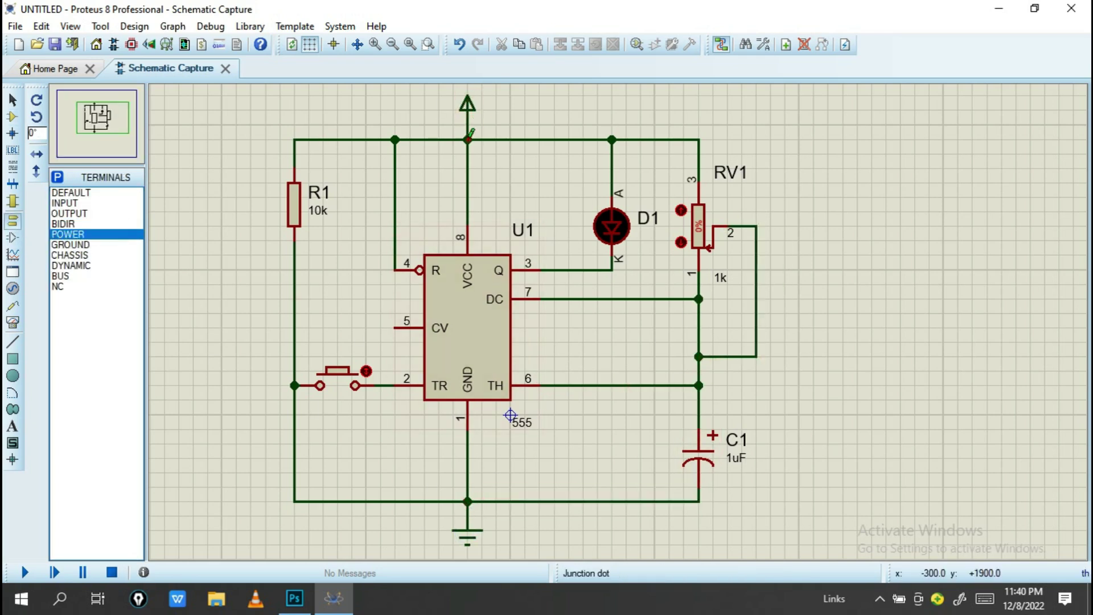
pyautogui.moveTo(553, 217); pyautogui.dragTo(588, 219)
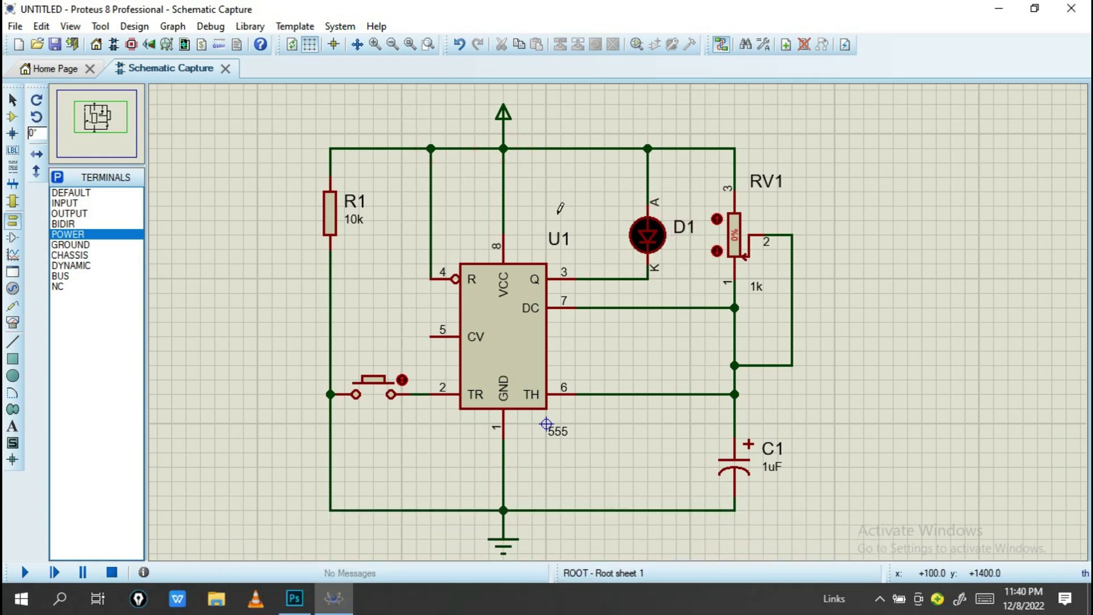
pyautogui.scroll(-1, 575, 212)
pyautogui.scroll(1, 576, 212)
pyautogui.moveTo(553, 230); pyautogui.dragTo(553, 215)
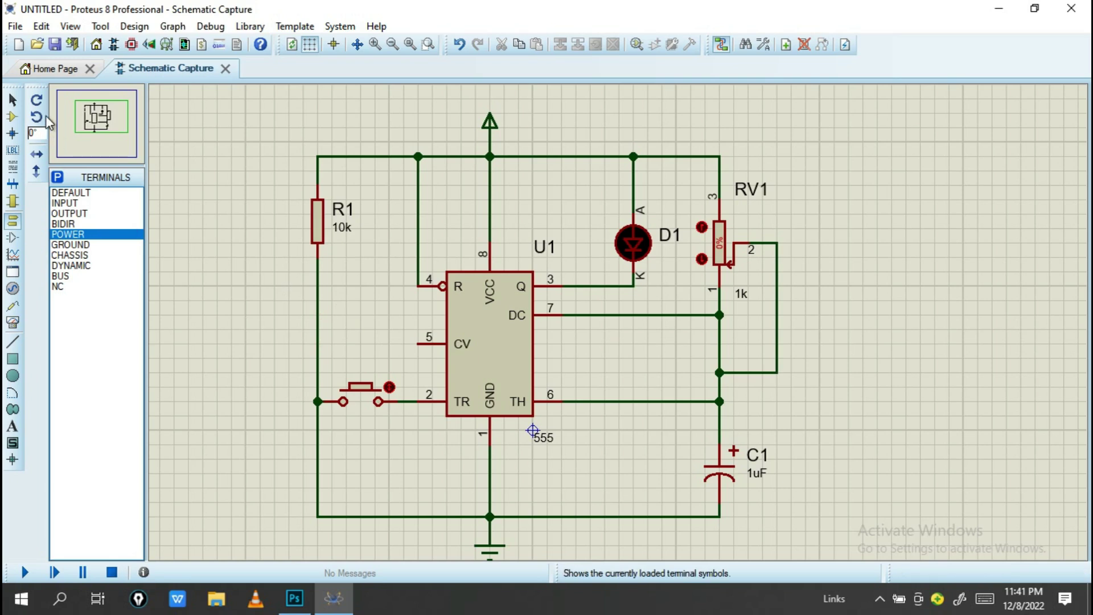
# - Search the device library for connector and add the two-pin header 26630201RP2 to the project's devices
pyautogui.click(11, 117)
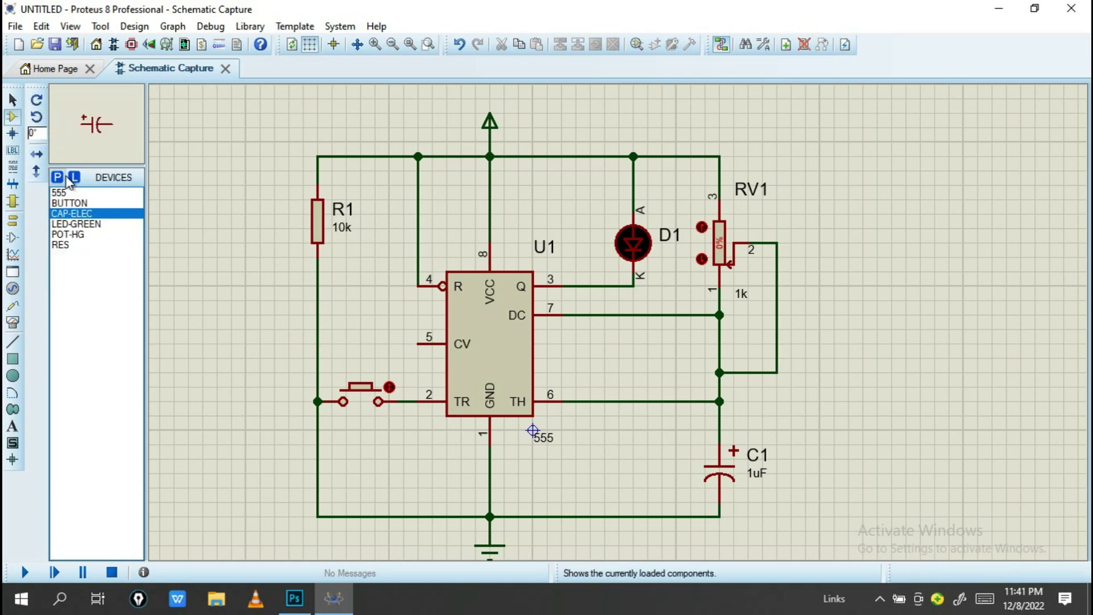
pyautogui.click(56, 176)
pyautogui.write('connector')
pyautogui.press('Down')
pyautogui.press('Down')
pyautogui.press('Down')
pyautogui.press('Down')
pyautogui.press('Down')
pyautogui.press('Down')
pyautogui.press('Down')
pyautogui.press('Down')
pyautogui.press('Down')
pyautogui.press('Down')
pyautogui.press('Down')
pyautogui.press('Down')
pyautogui.press('Down')
pyautogui.press('Down')
pyautogui.press('Down')
pyautogui.press('Down')
pyautogui.press('Down')
pyautogui.press('Down')
pyautogui.press('Down')
pyautogui.press('Down')
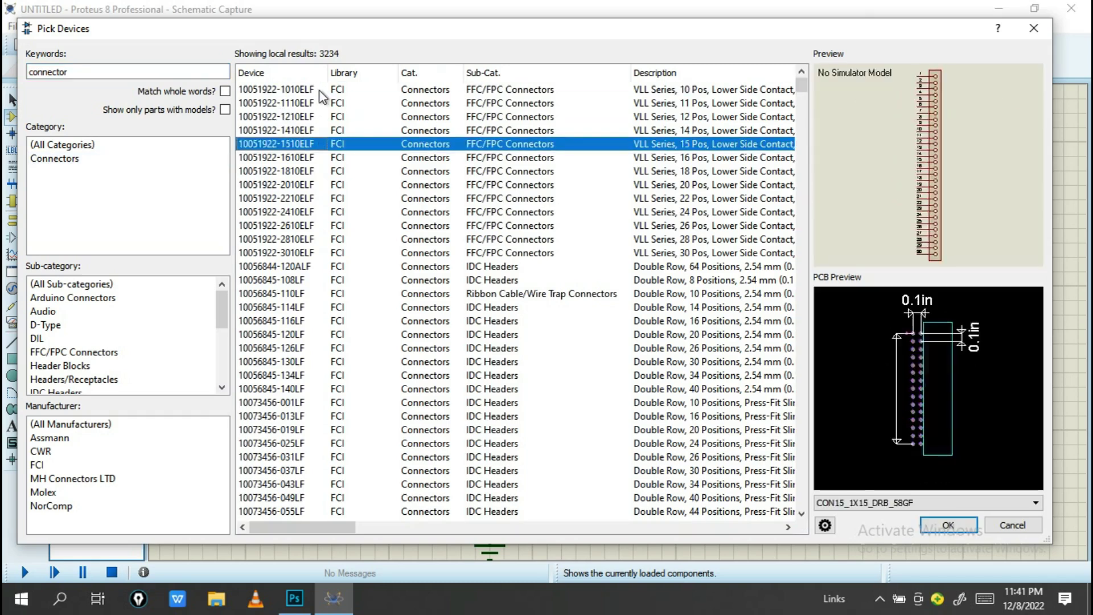
pyautogui.press('Down')
pyautogui.press('Down')
pyautogui.press('Down')
pyautogui.press('Down')
pyautogui.press('Down')
pyautogui.press('Down')
pyautogui.press('Down')
pyautogui.press('Down')
pyautogui.press('Down')
pyautogui.press('Down')
pyautogui.press('Down')
pyautogui.press('Down')
pyautogui.press('Down')
pyautogui.press('Down')
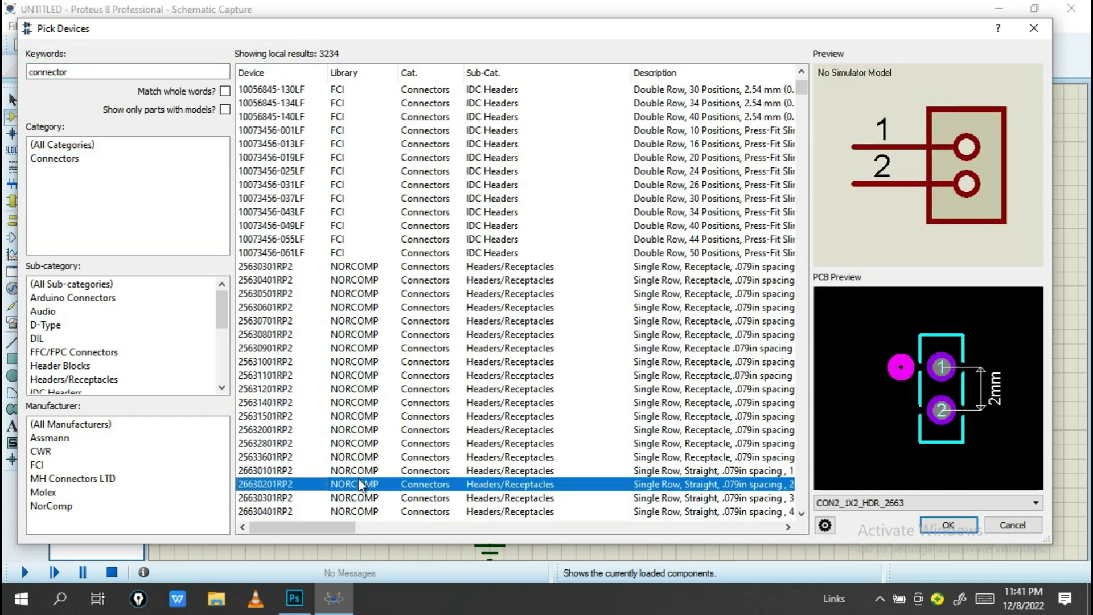
pyautogui.press('Return')
# - Place the two-pin connector mirrored beside the resistor, wiring pin 1 to the supply rail and pin 2 to the ground line
pyautogui.click(36, 154)
pyautogui.click(250, 350)
pyautogui.click(290, 344)
pyautogui.click(318, 156)
pyautogui.click(289, 358)
pyautogui.press('Escape')
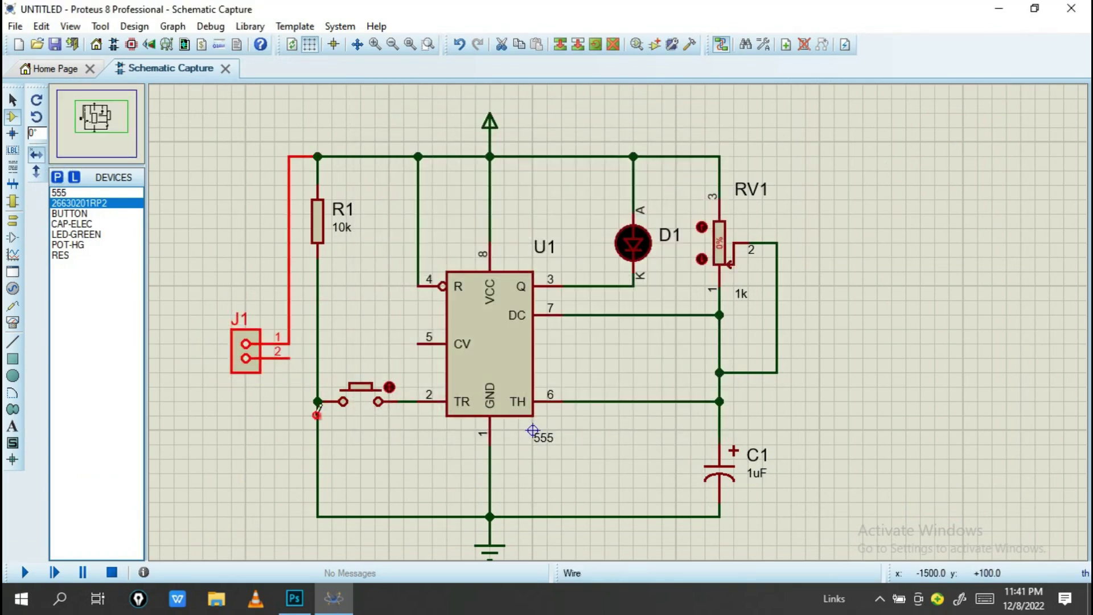
pyautogui.click(289, 358)
pyautogui.click(315, 517)
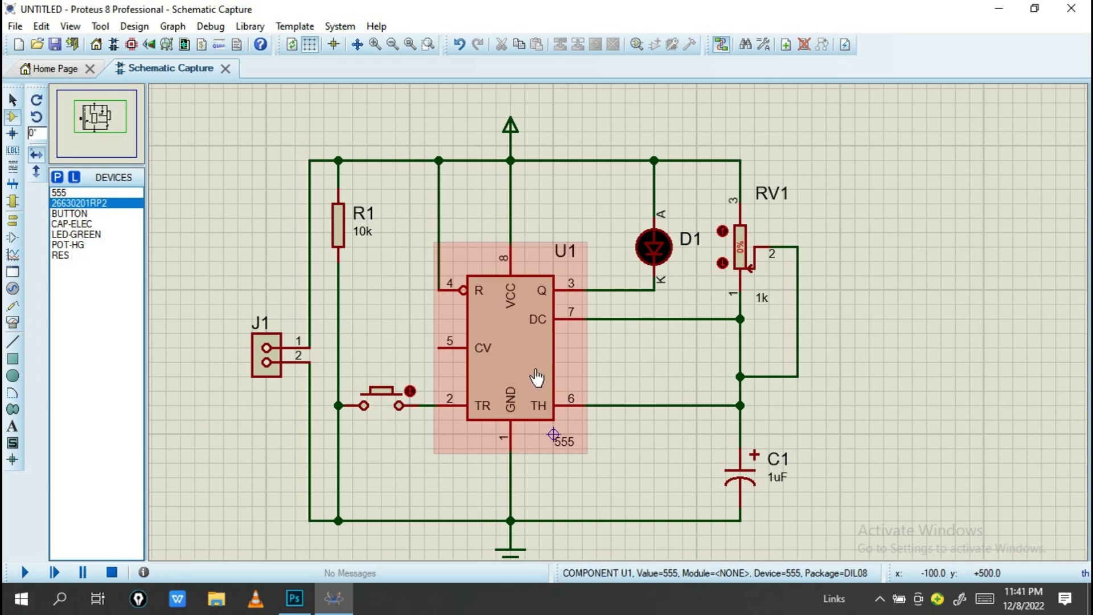
# - Examine the PCB packages assigned to the 555 timer and the two-pin connector in the Packaging Tool
pyautogui.rightClick(542, 376)
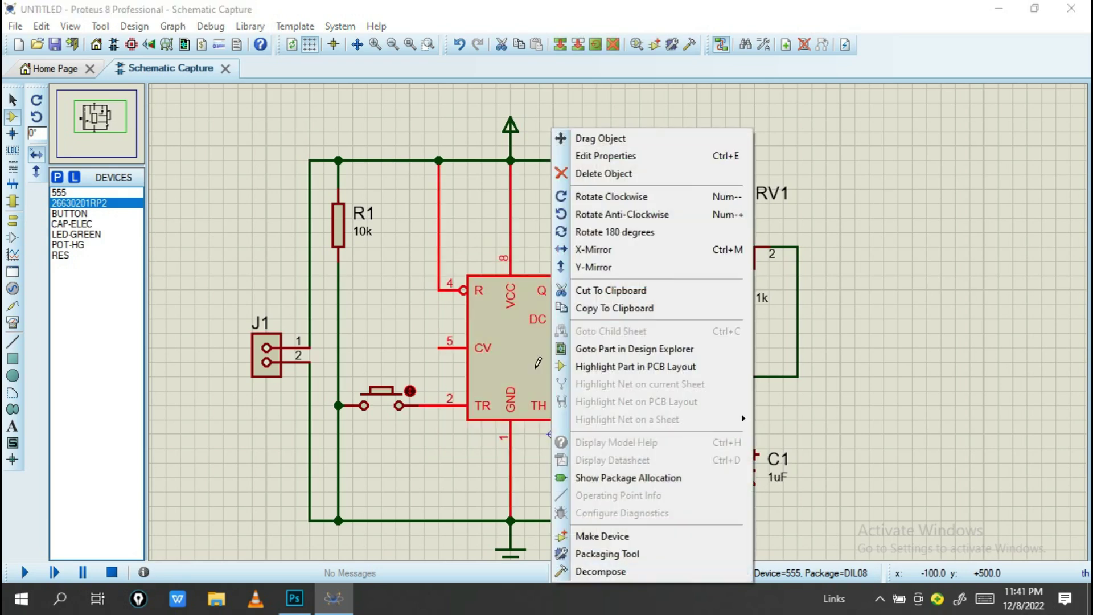
pyautogui.click(608, 555)
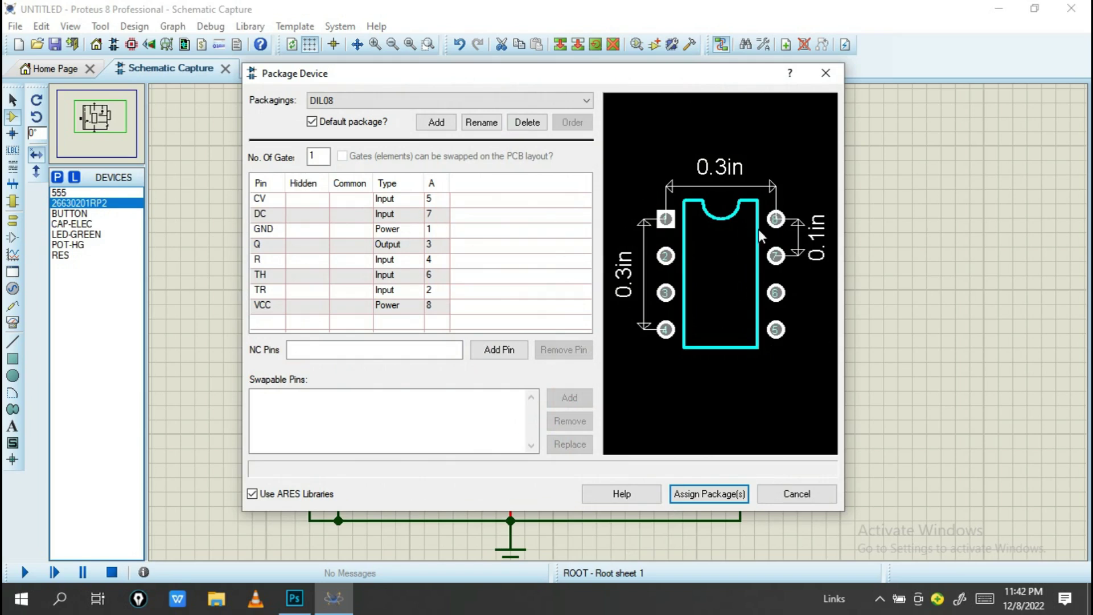
pyautogui.click(840, 75)
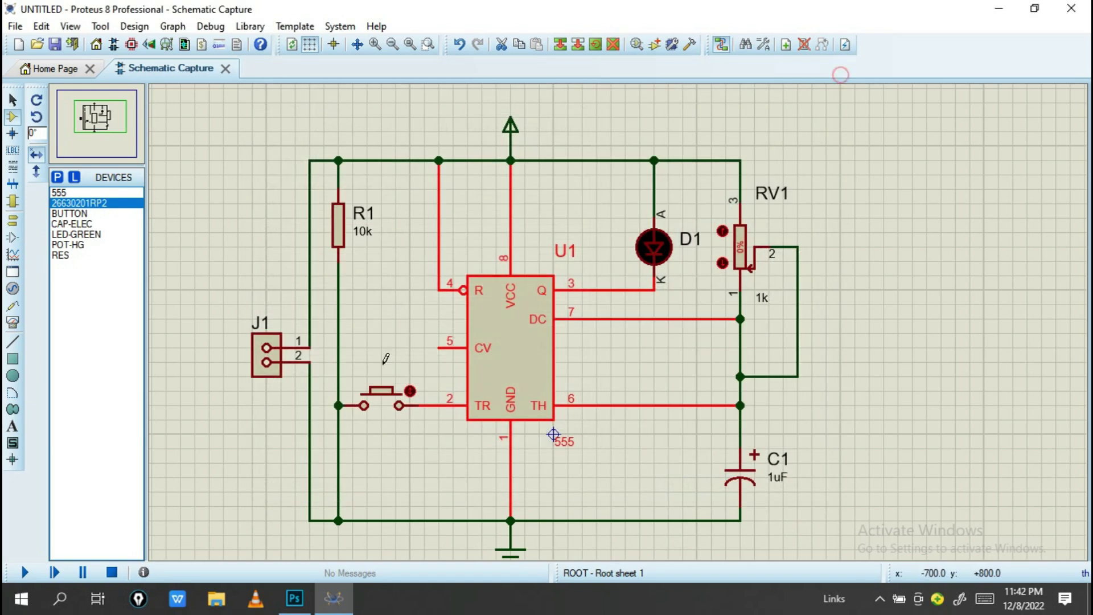
pyautogui.rightClick(285, 352)
pyautogui.click(350, 555)
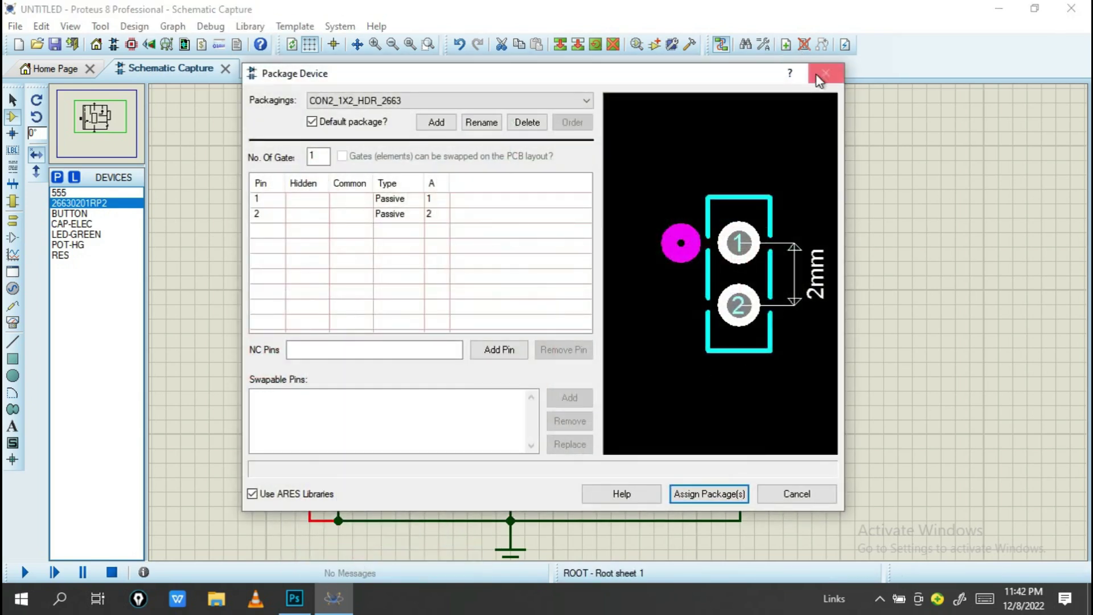
pyautogui.click(822, 73)
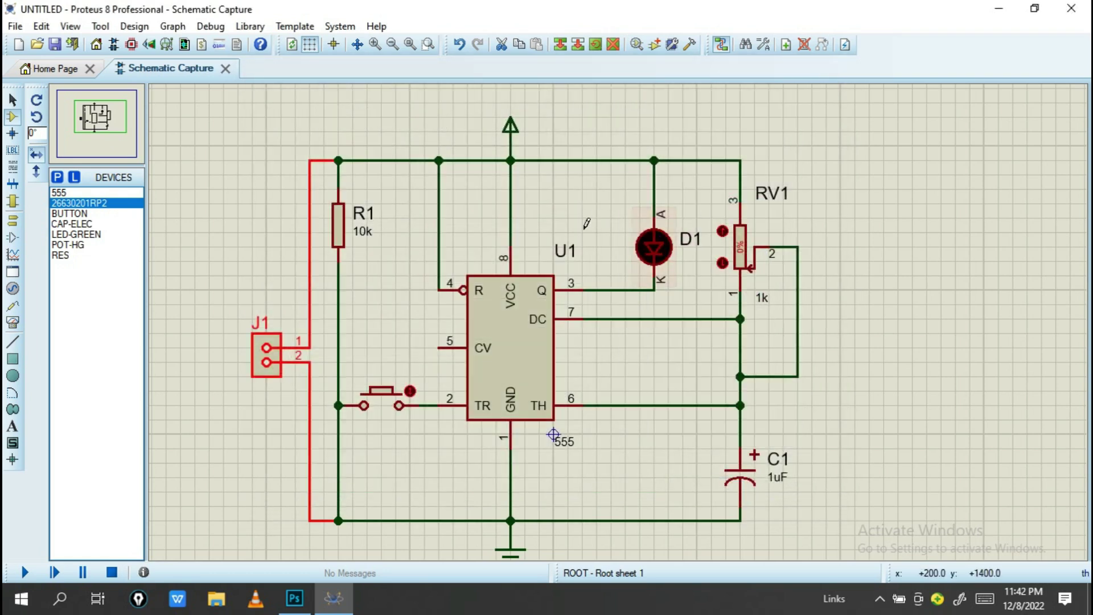
# - Examine the PCB packages assigned to the green LED and the potentiometer in the Packaging Tool
pyautogui.rightClick(646, 256)
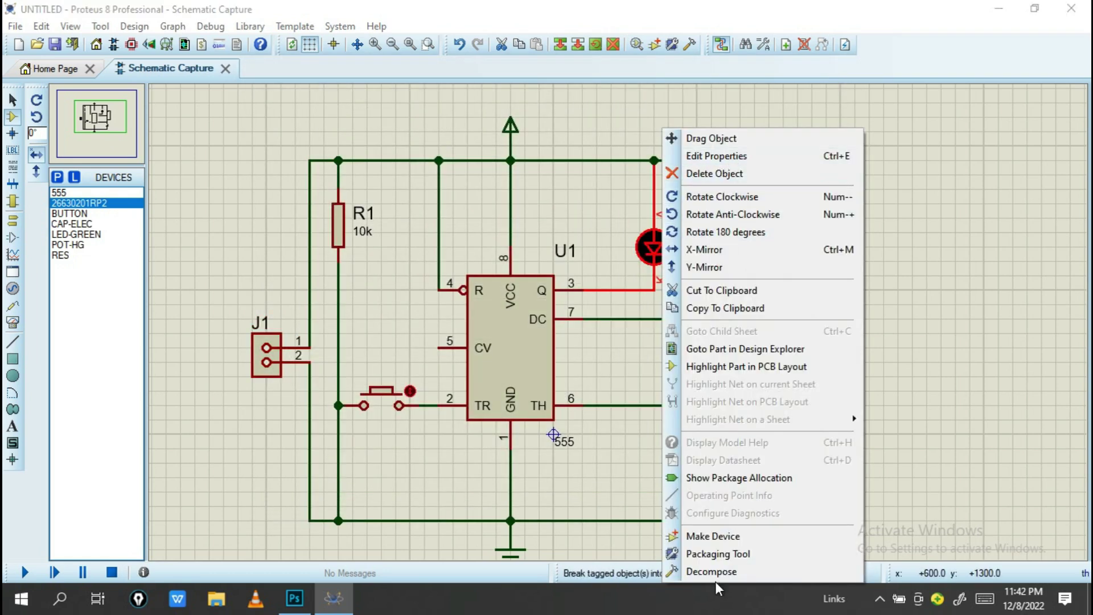
pyautogui.click(716, 554)
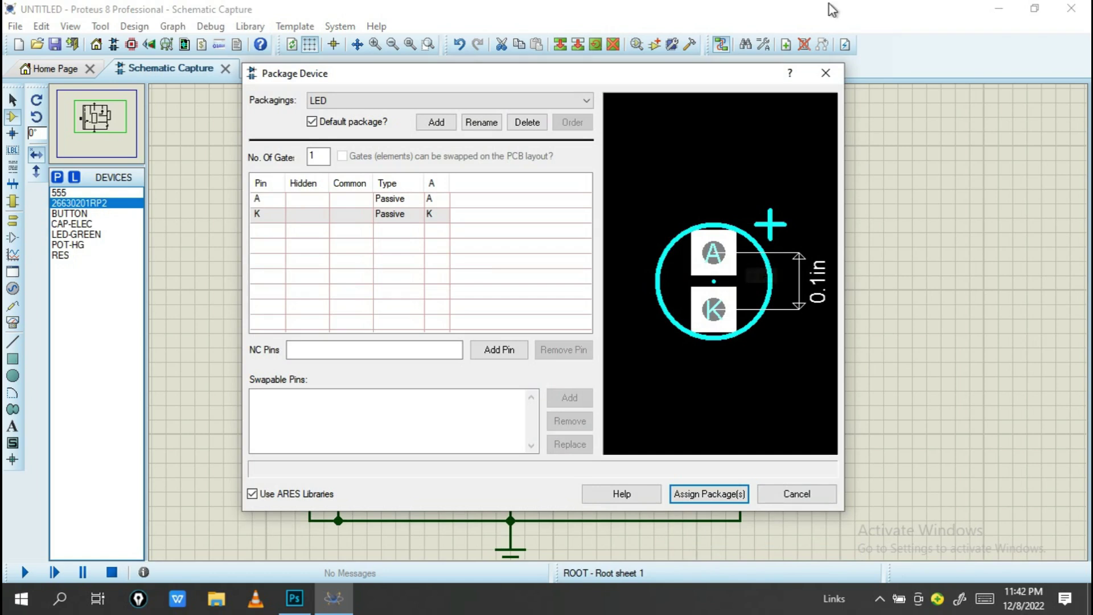
pyautogui.click(825, 73)
pyautogui.rightClick(740, 248)
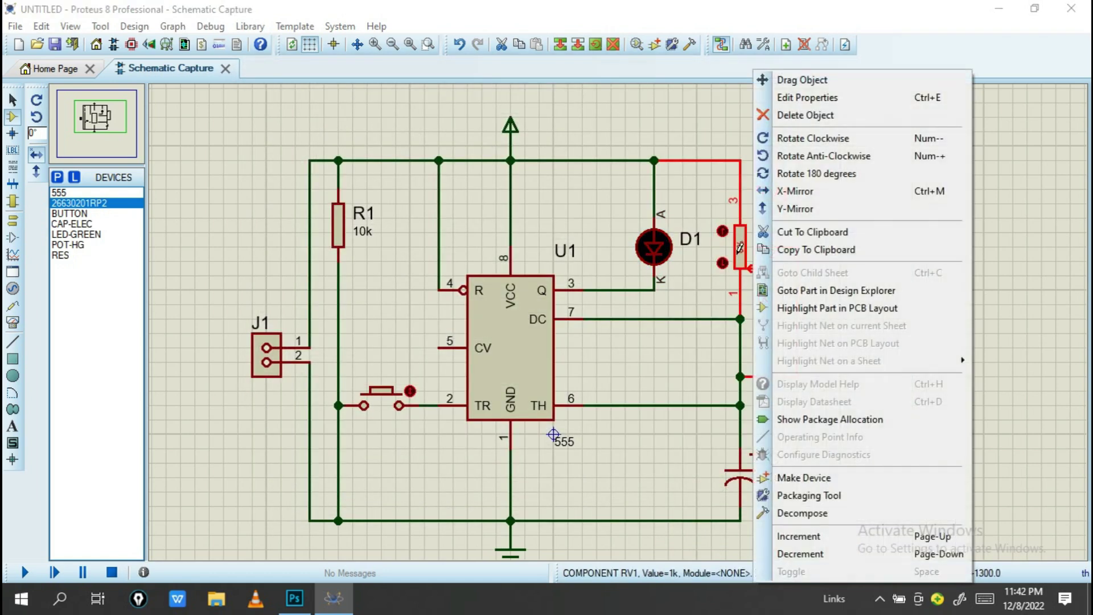
pyautogui.click(816, 497)
pyautogui.click(826, 73)
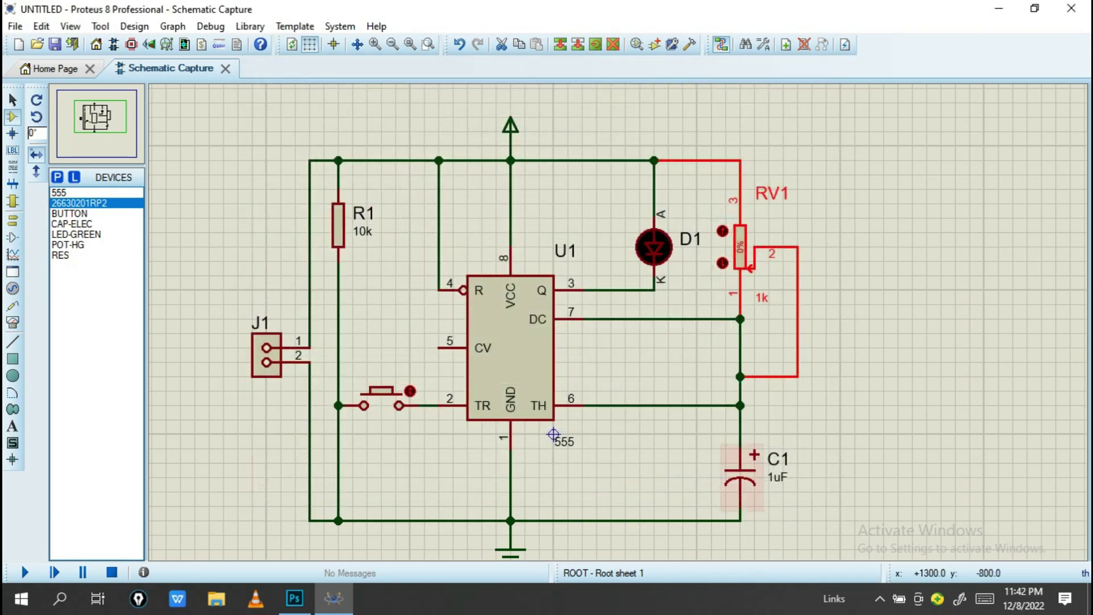
# - Examine the PCB package assigned to the electrolytic capacitor in the Packaging Tool
pyautogui.rightClick(746, 461)
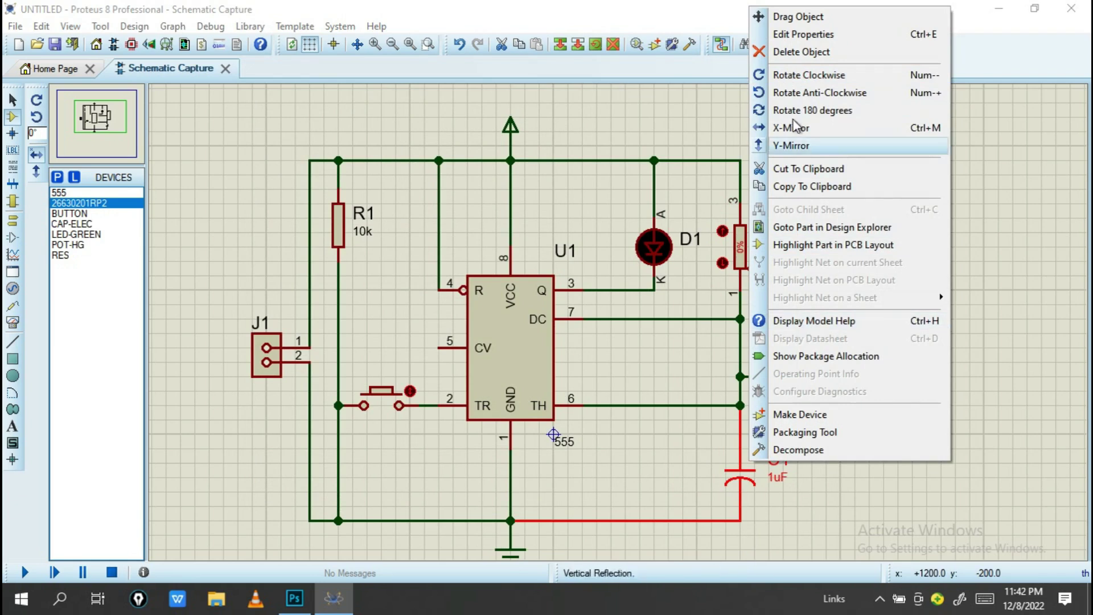
pyautogui.click(804, 433)
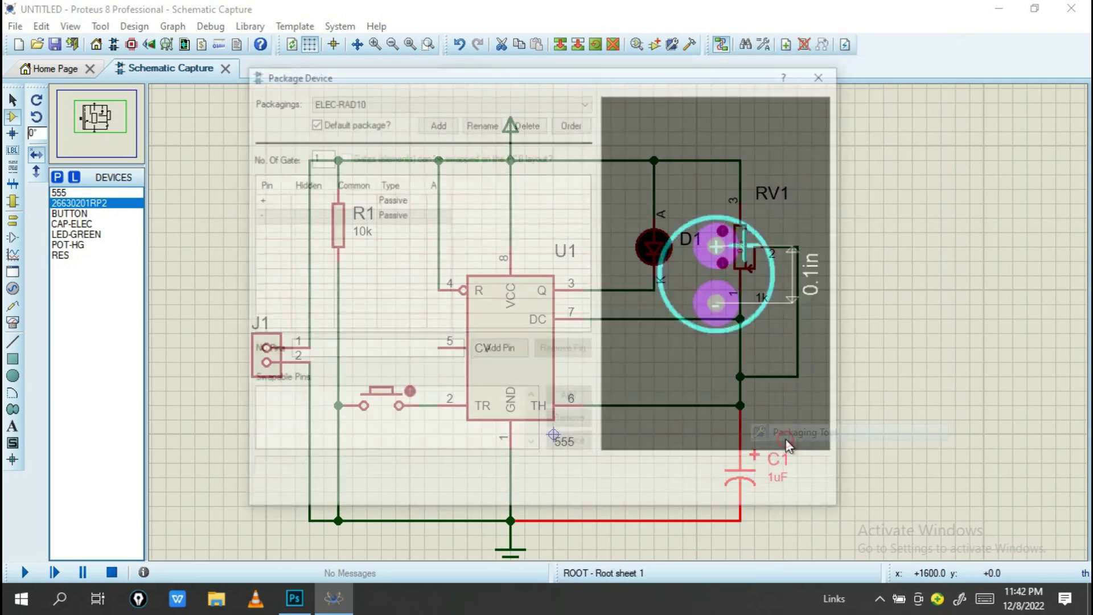
pyautogui.click(826, 73)
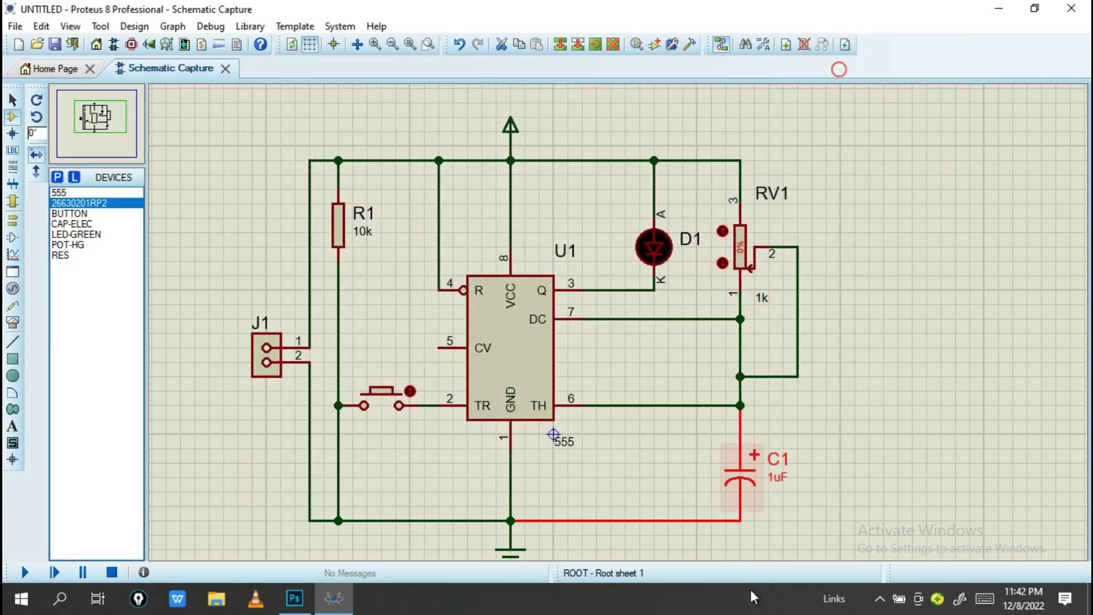
# - Set the electrolytic capacitor's value to 1000uF and deselect it
pyautogui.doubleClick(775, 479)
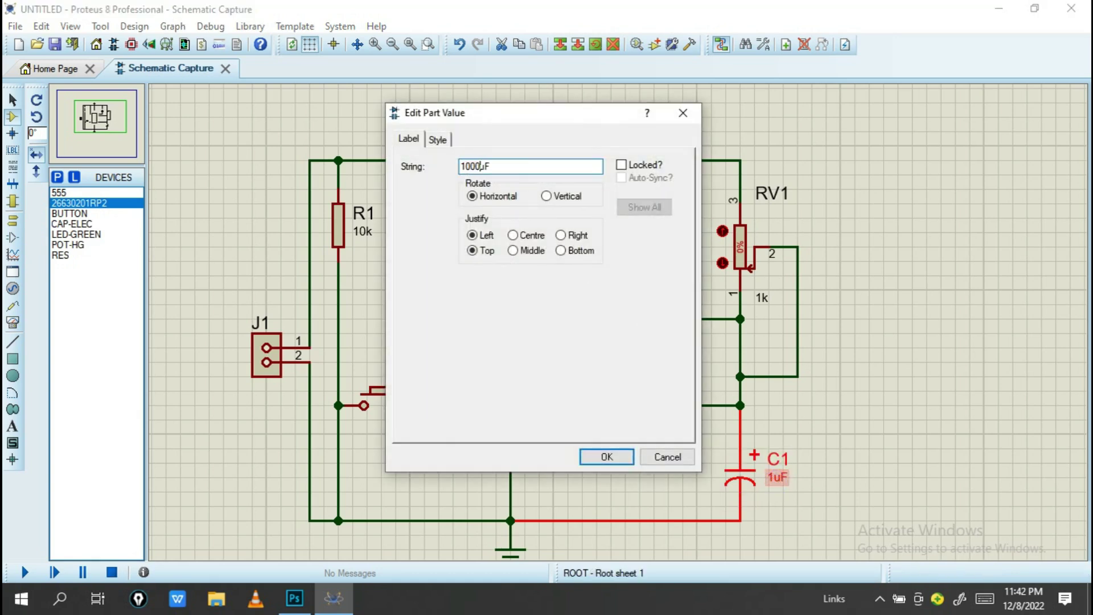
pyautogui.press('Return')
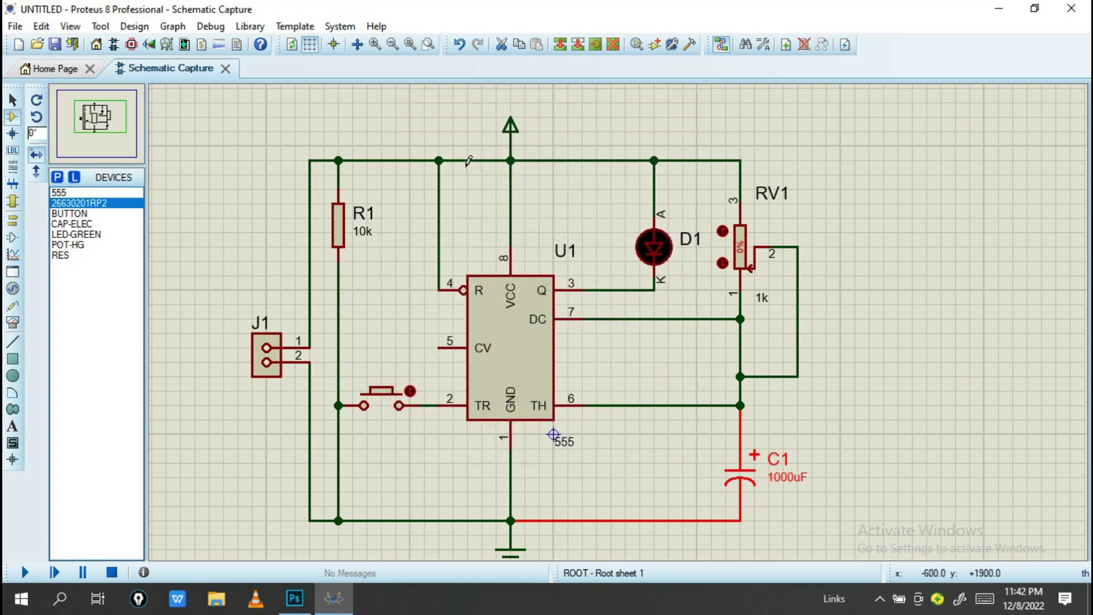
pyautogui.click(910, 368)
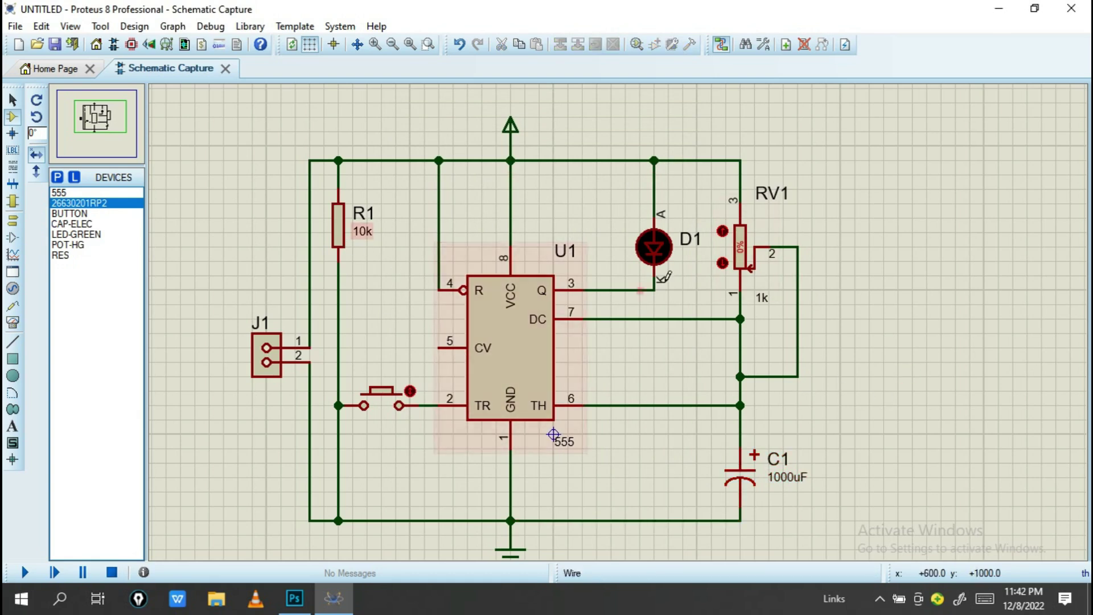
# - Search the device library for led, add LED-BLUE to the devices and place one in the empty area beyond the potentiometer
pyautogui.moveTo(812, 352); pyautogui.dragTo(832, 343)
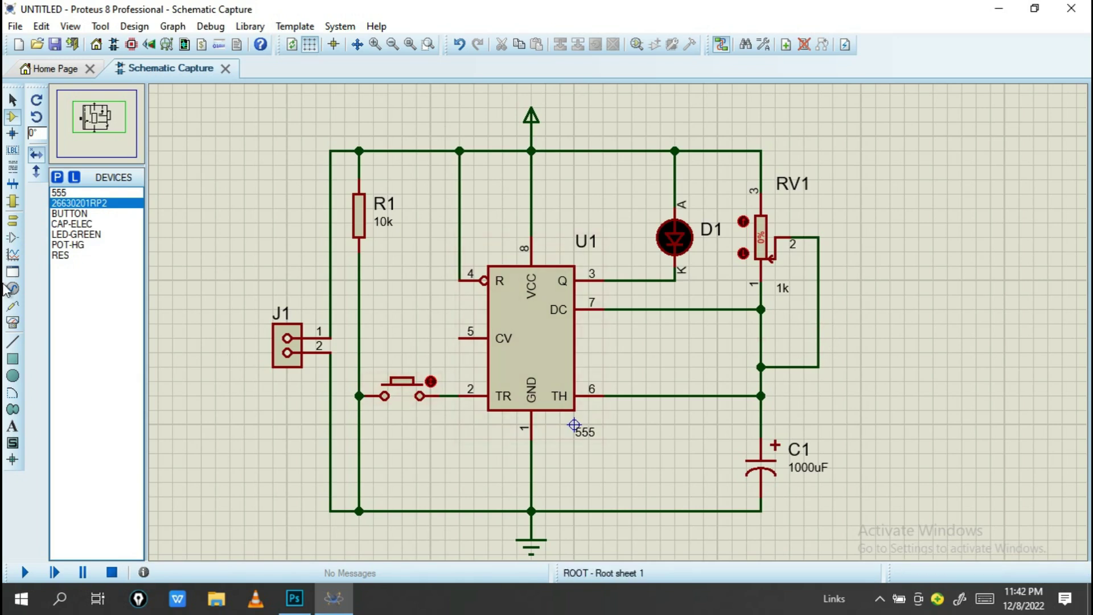
pyautogui.click(59, 178)
pyautogui.click(57, 172)
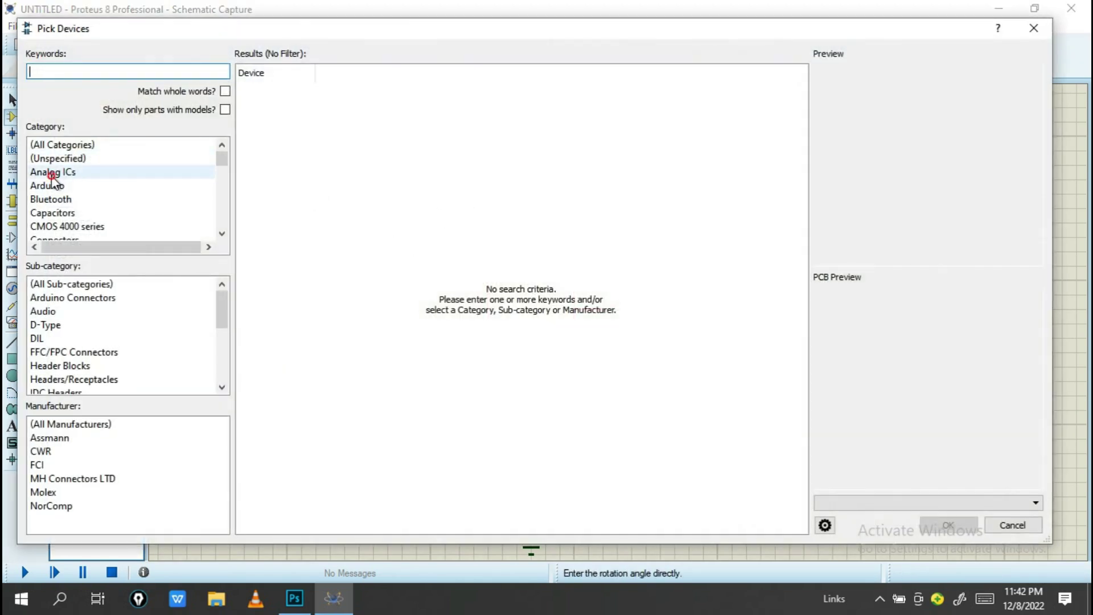
pyautogui.click(70, 74)
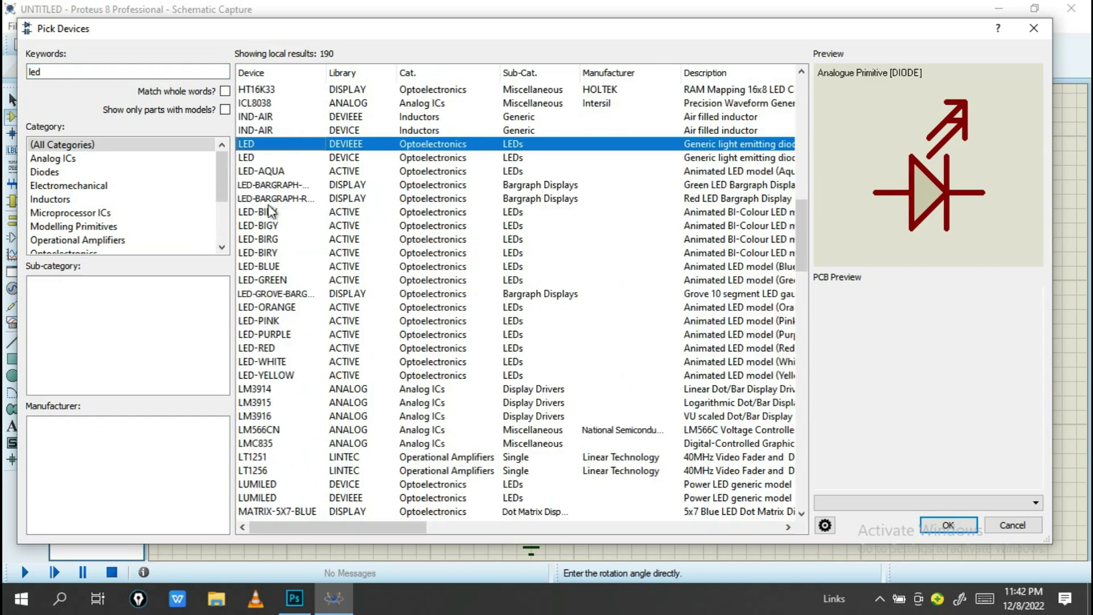
pyautogui.click(268, 267)
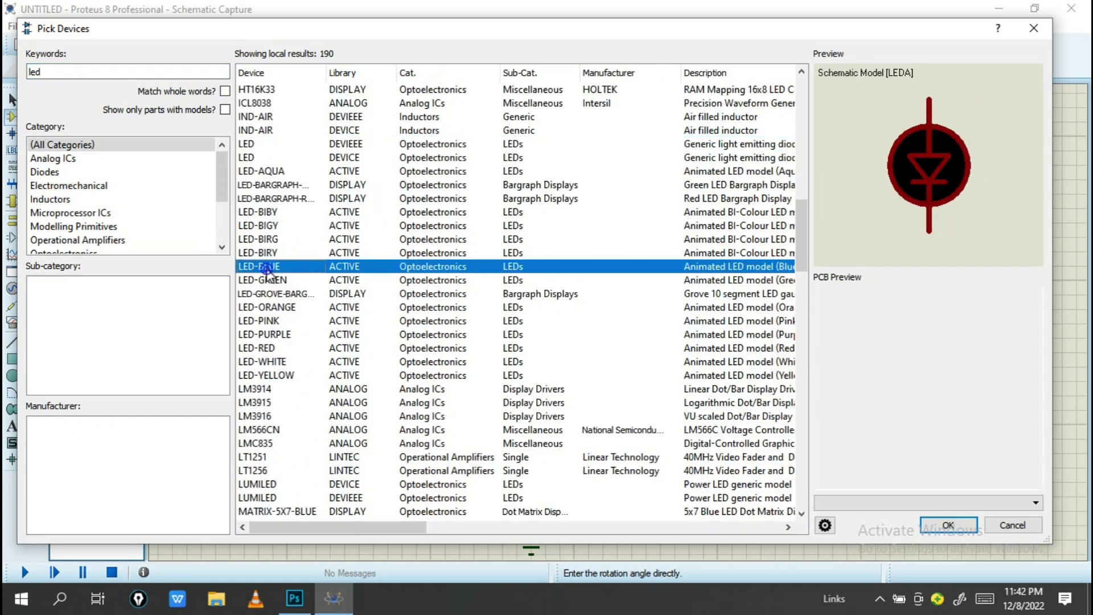
pyautogui.click(950, 524)
pyautogui.click(904, 238)
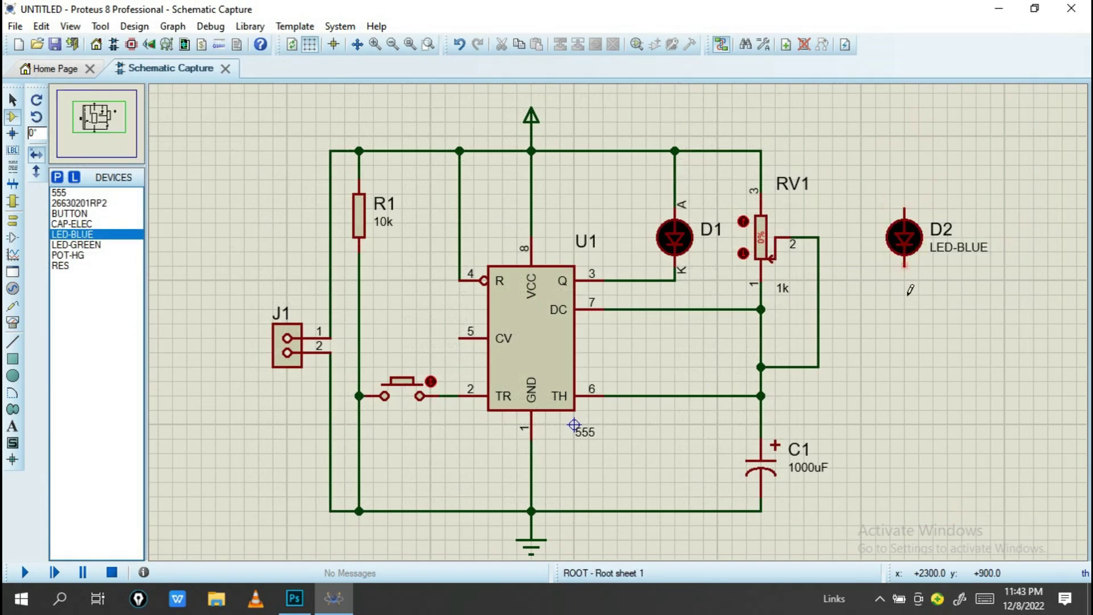
# - Examine the blue LED's package assignment in the Packaging Tool and open the PCB layout
pyautogui.rightClick(905, 235)
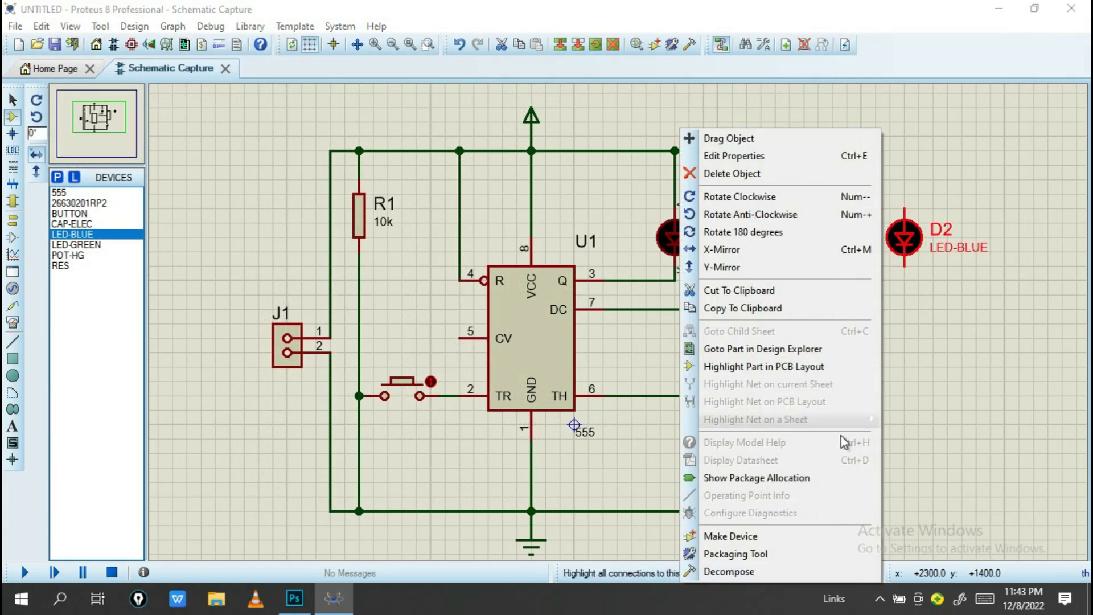
pyautogui.click(748, 555)
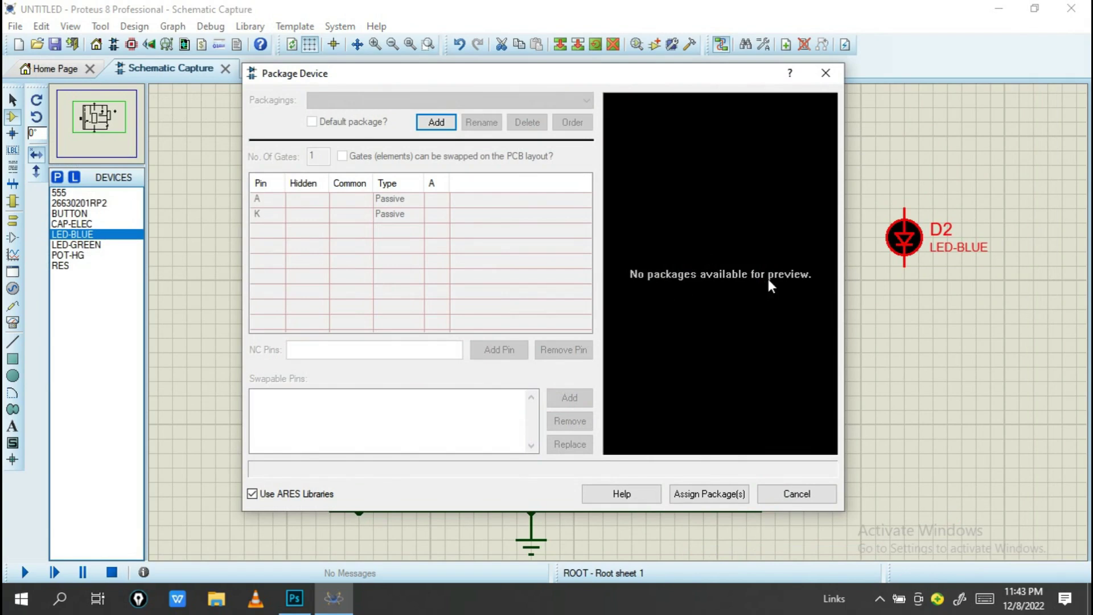
pyautogui.click(826, 73)
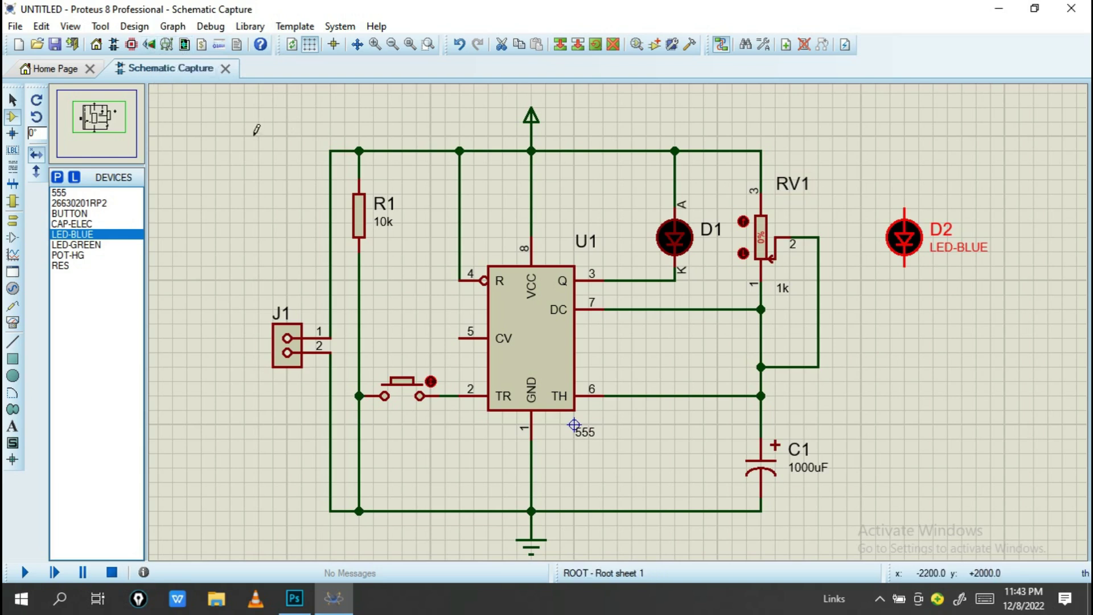
pyautogui.click(130, 46)
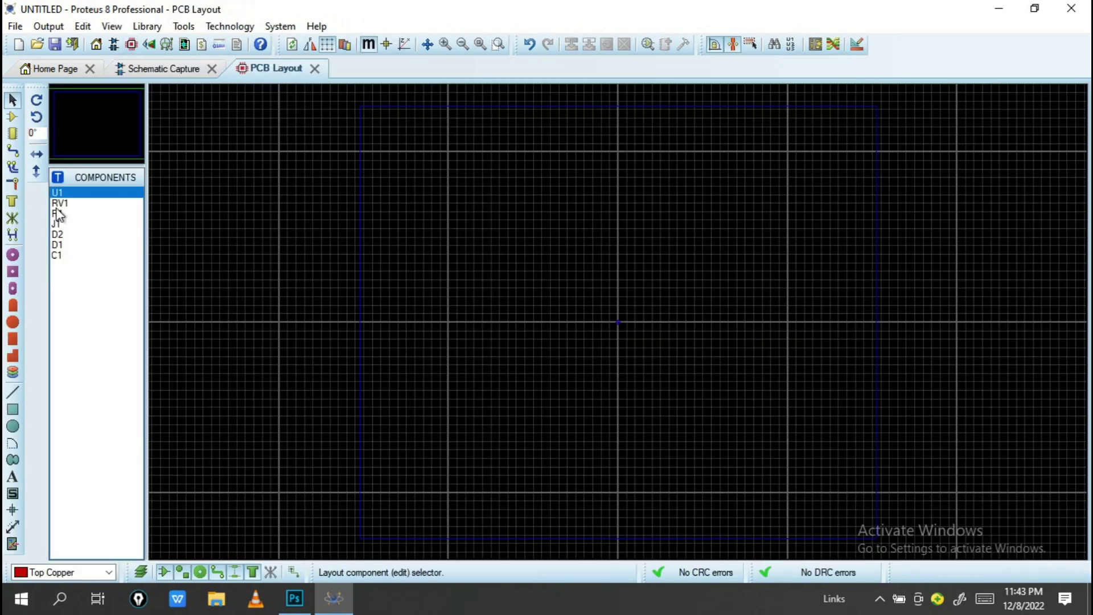
# - Return to the schematic and wire the blue LED's upper end to the supply rail and its lower end to the ground rail
pyautogui.click(149, 69)
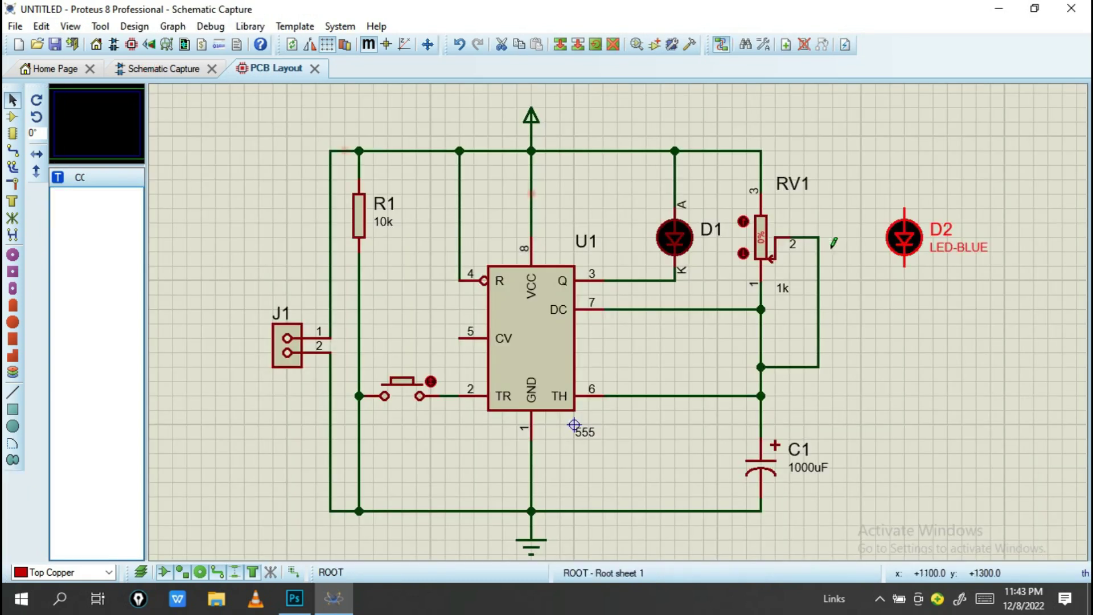
pyautogui.click(904, 206)
pyautogui.click(760, 152)
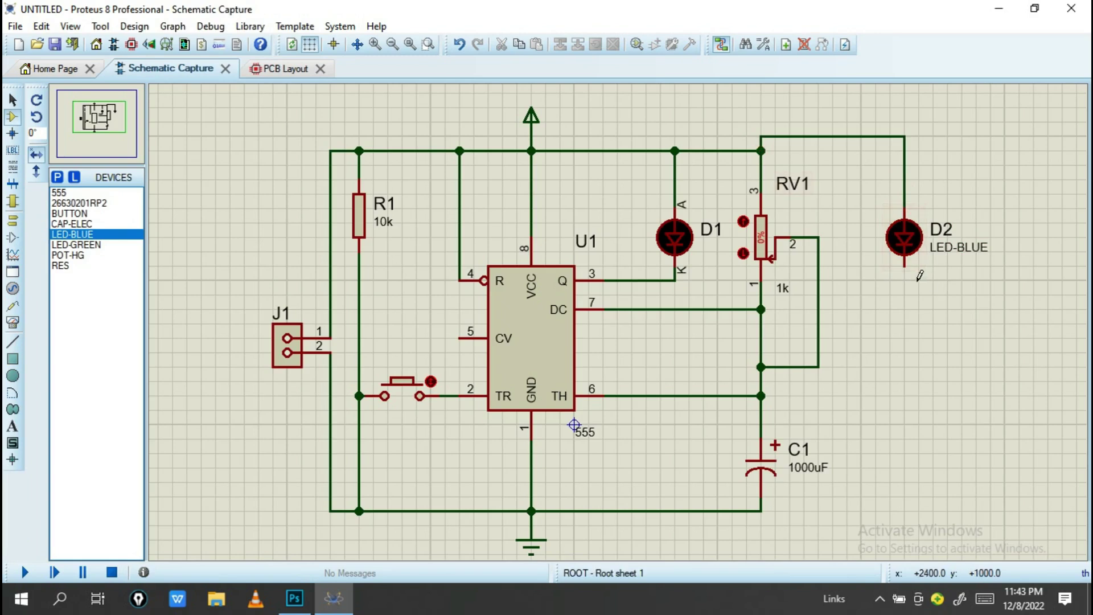
pyautogui.click(905, 265)
pyautogui.click(763, 510)
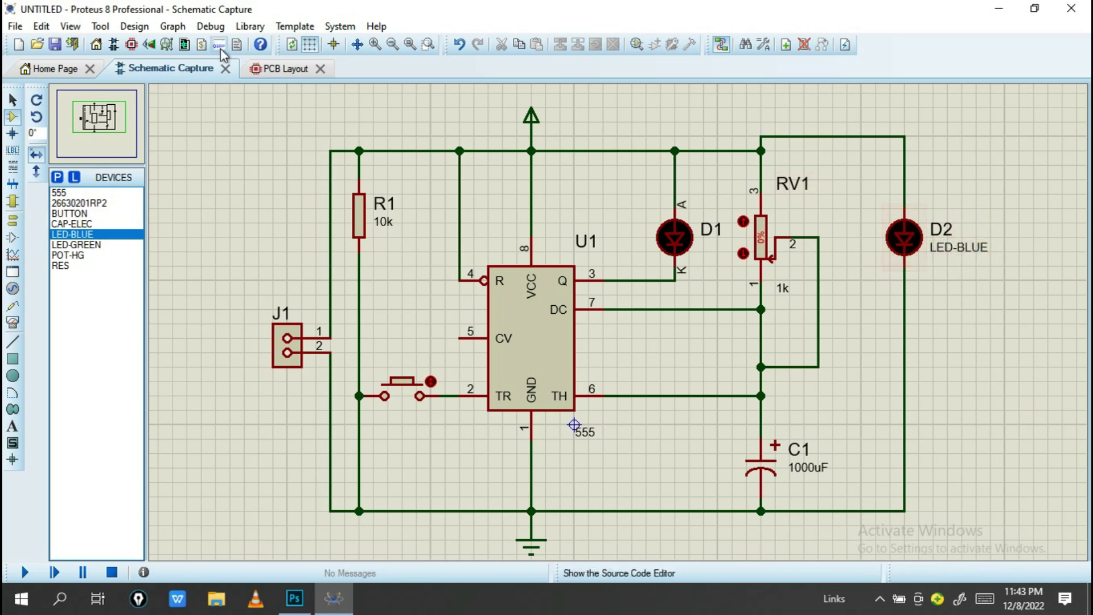
# - Inspect the package status of D2 (LED-BLUE) among the placeable components of the PCB layout
pyautogui.click(264, 71)
pyautogui.click(10, 118)
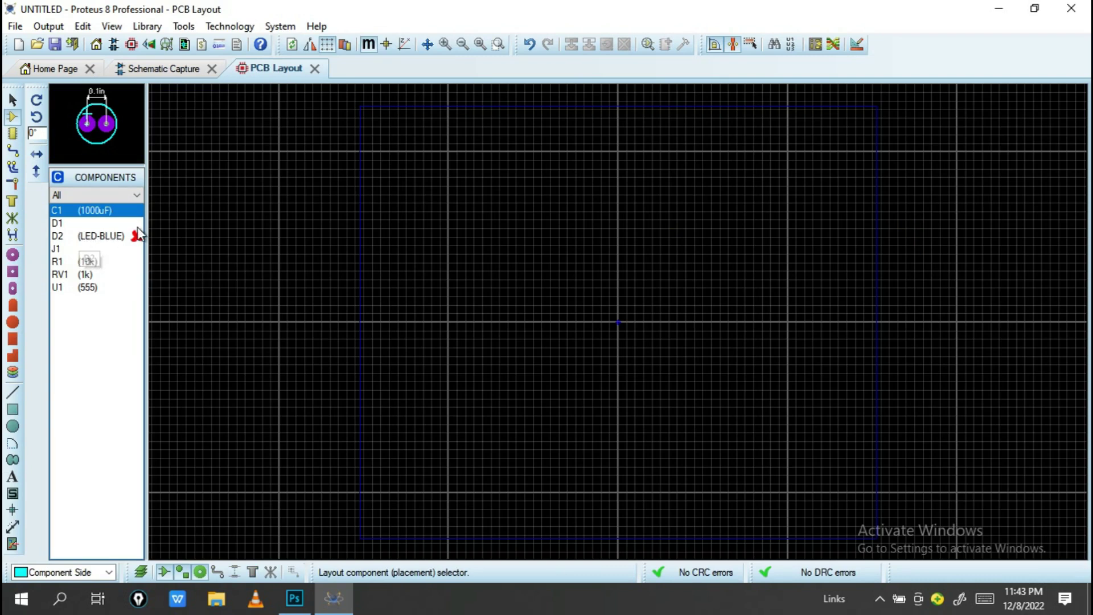
pyautogui.click(114, 238)
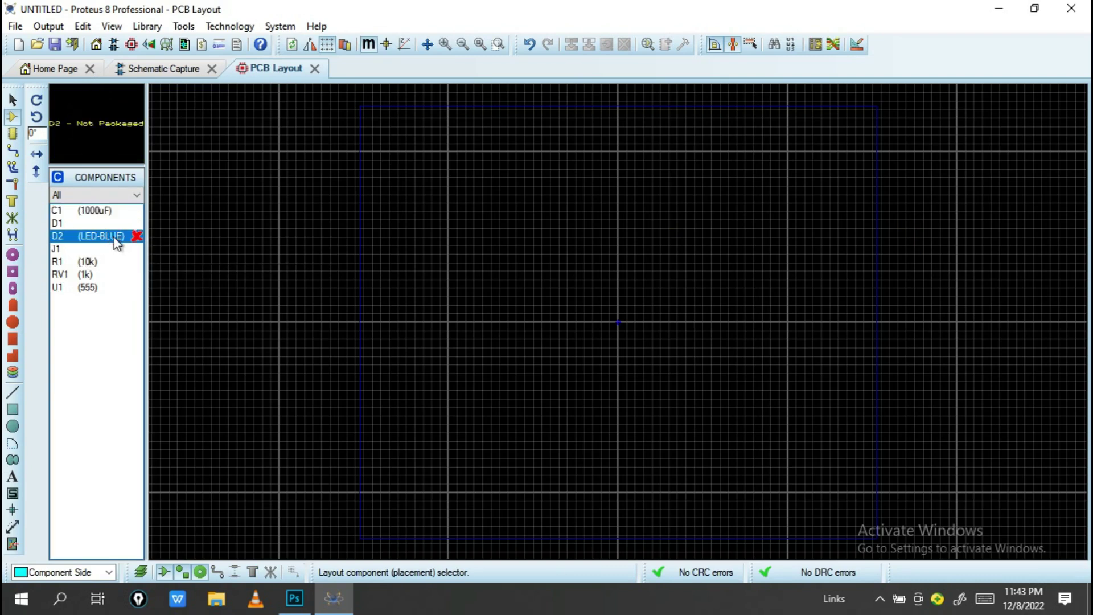
# - Start adding a package to the schematic's blue LED in the Packaging Tool and search the packages for led
pyautogui.click(179, 69)
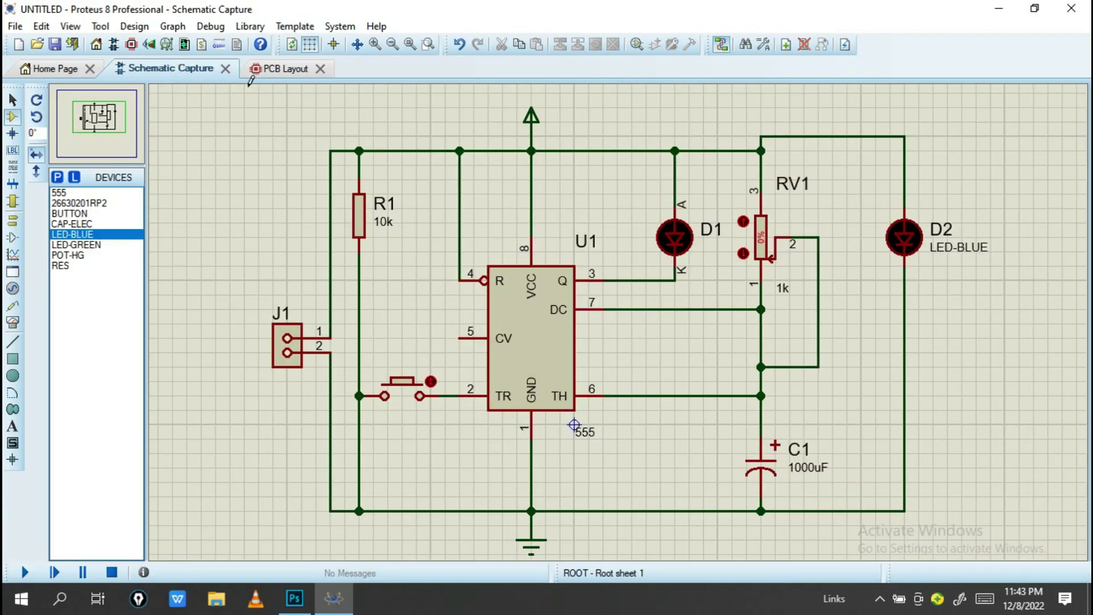
pyautogui.rightClick(917, 231)
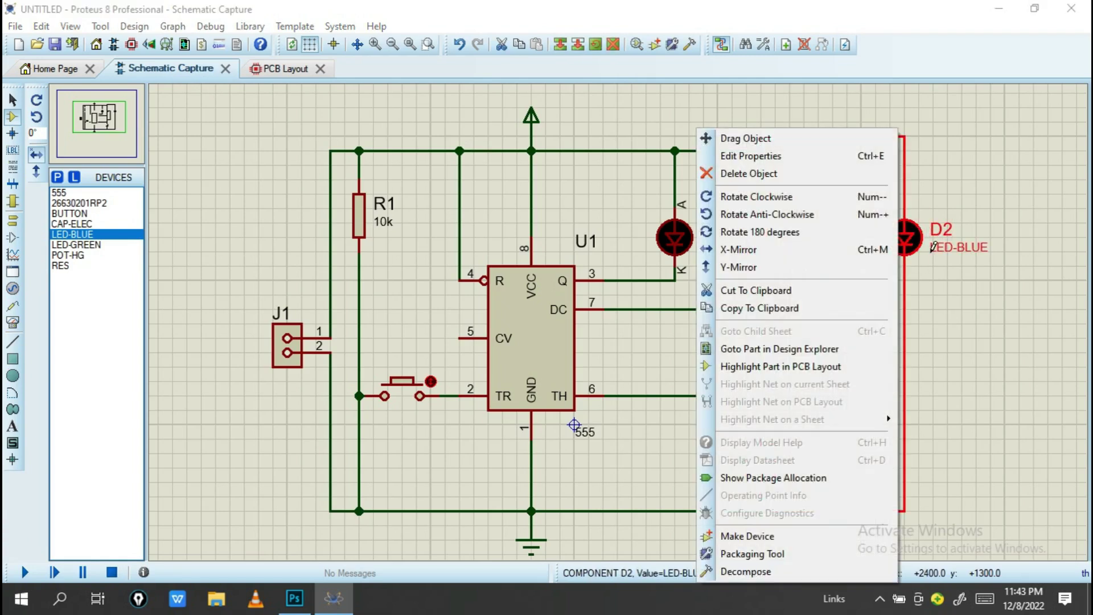
pyautogui.click(772, 554)
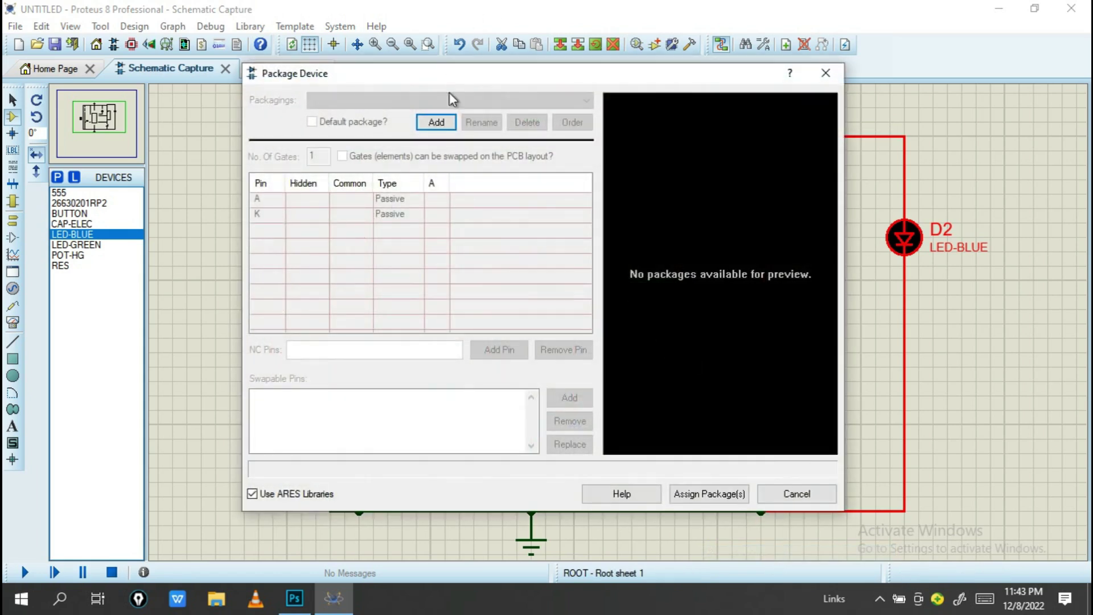
pyautogui.click(436, 122)
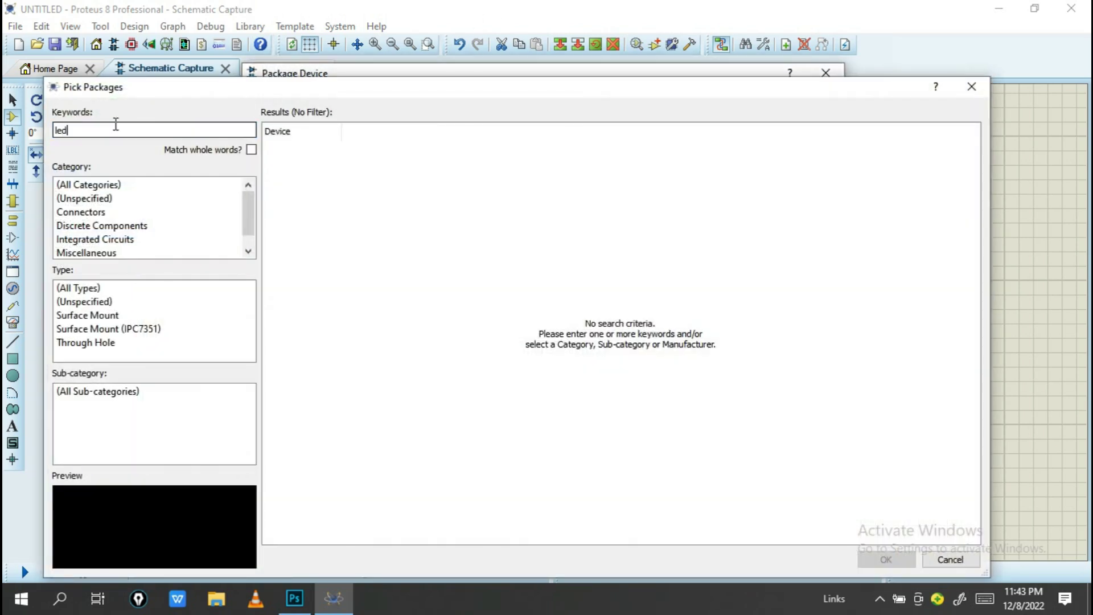
# - Compare the footprint previews of the found LED packages, from the through-hole and chip types to the LED matrices
pyautogui.click(327, 215)
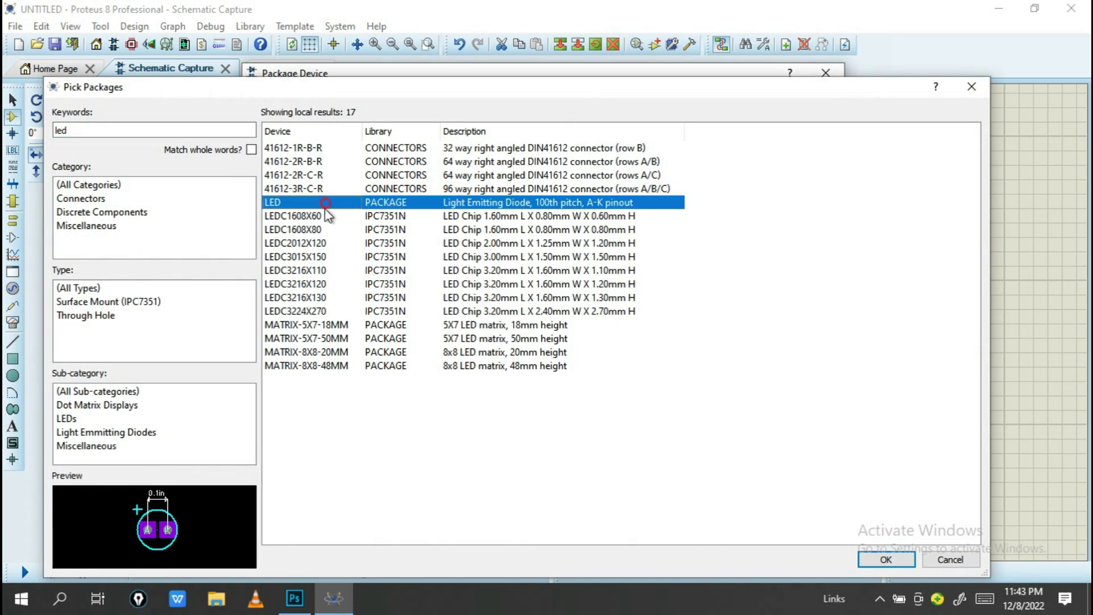
pyautogui.click(333, 204)
pyautogui.click(332, 215)
pyautogui.click(332, 203)
pyautogui.press('Down')
pyautogui.click(332, 203)
pyautogui.press('Down')
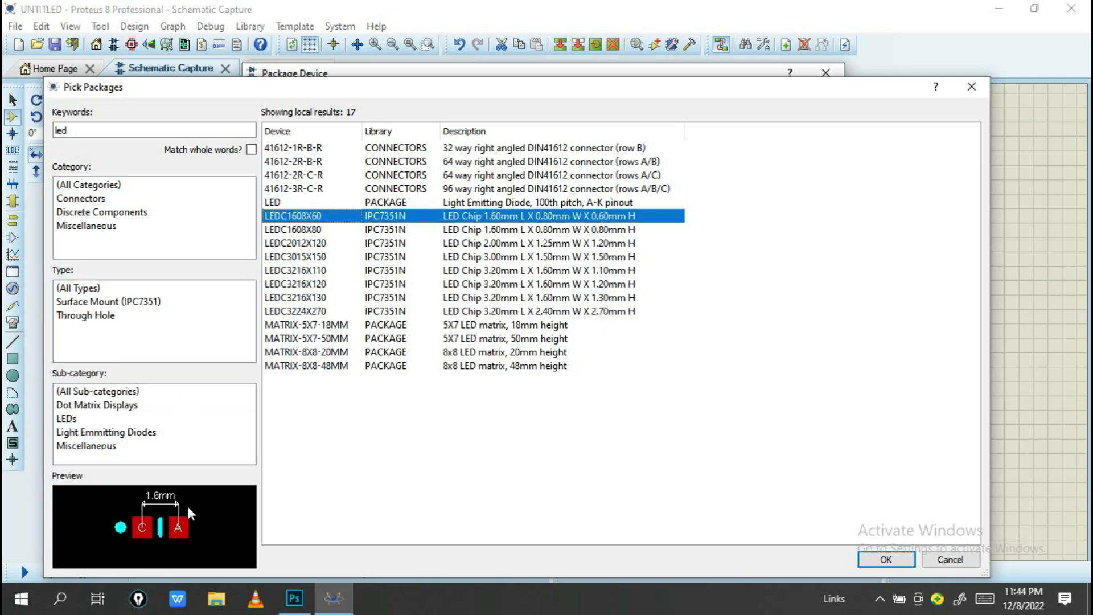
pyautogui.press('Down')
pyautogui.press('Down')
pyautogui.press('Down')
pyautogui.press('Down')
pyautogui.press('Down')
pyautogui.press('Down')
pyautogui.press('Down')
pyautogui.press('Down')
pyautogui.press('Down')
pyautogui.press('Down')
pyautogui.press('Down')
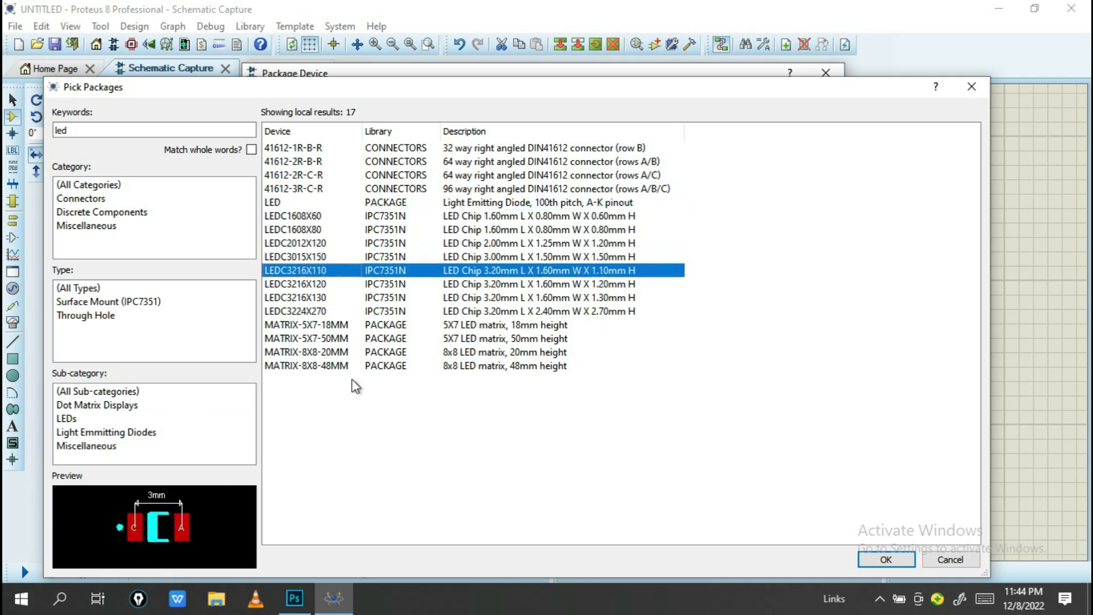
pyautogui.press('Up')
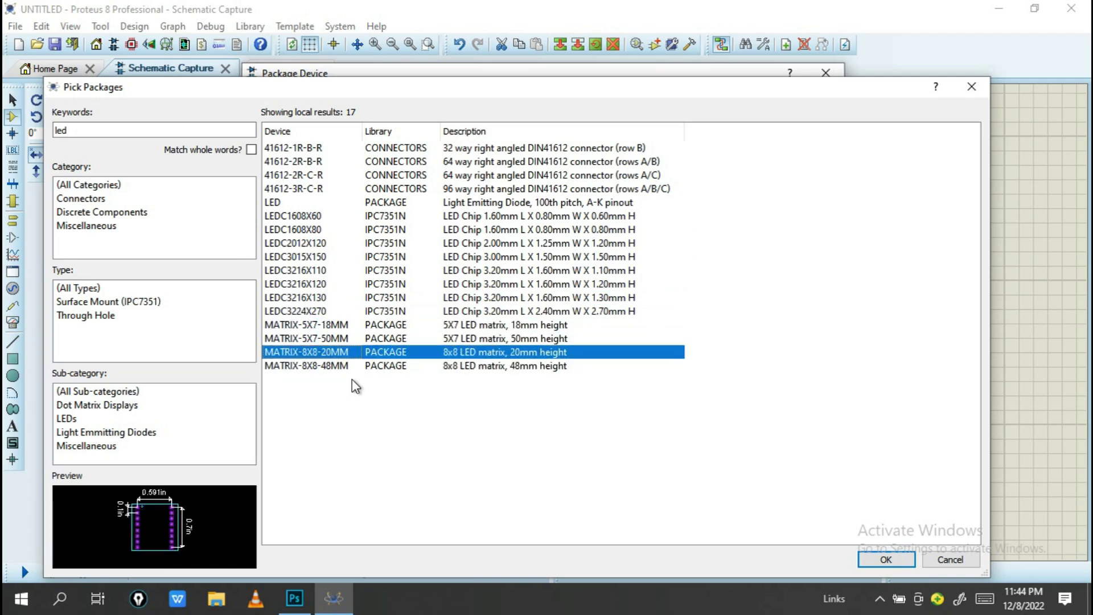
pyautogui.press('Up')
pyautogui.press('Up')
pyautogui.press('Up')
pyautogui.press('Up')
pyautogui.press('Up')
pyautogui.press('Up')
pyautogui.press('Up')
pyautogui.press('Up')
pyautogui.press('Up')
pyautogui.press('Up')
pyautogui.press('Up')
pyautogui.press('Up')
pyautogui.press('Up')
pyautogui.press('Up')
pyautogui.press('Down')
pyautogui.press('Down')
pyautogui.press('Down')
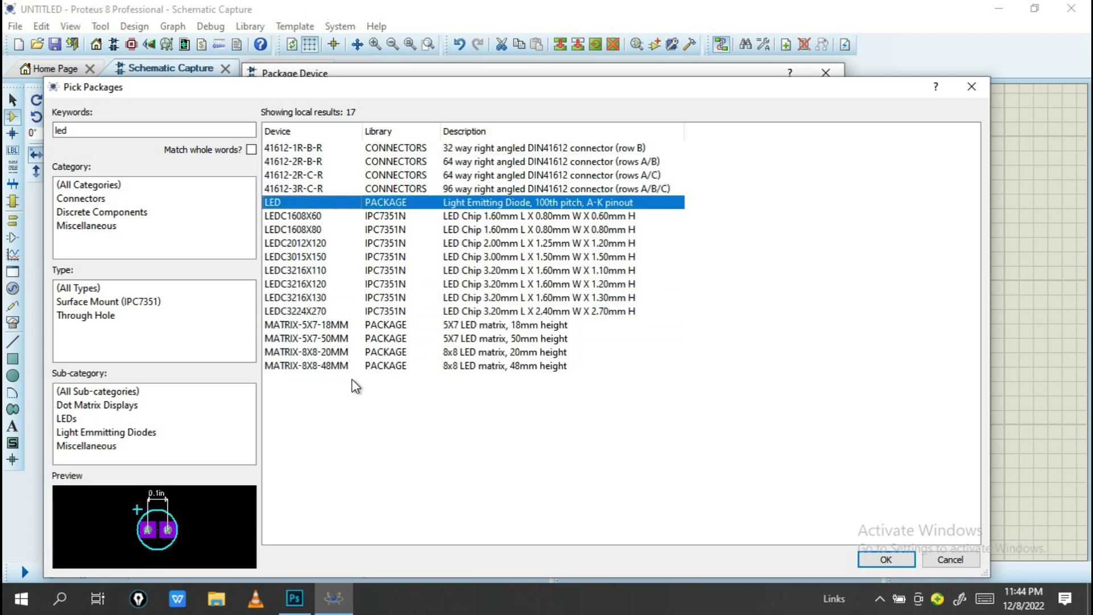
pyautogui.press('Up')
pyautogui.press('Down')
# - Pick the through-hole LED package and map pin A to pad A and pin K to pad K
pyautogui.click(391, 202)
pyautogui.click(872, 560)
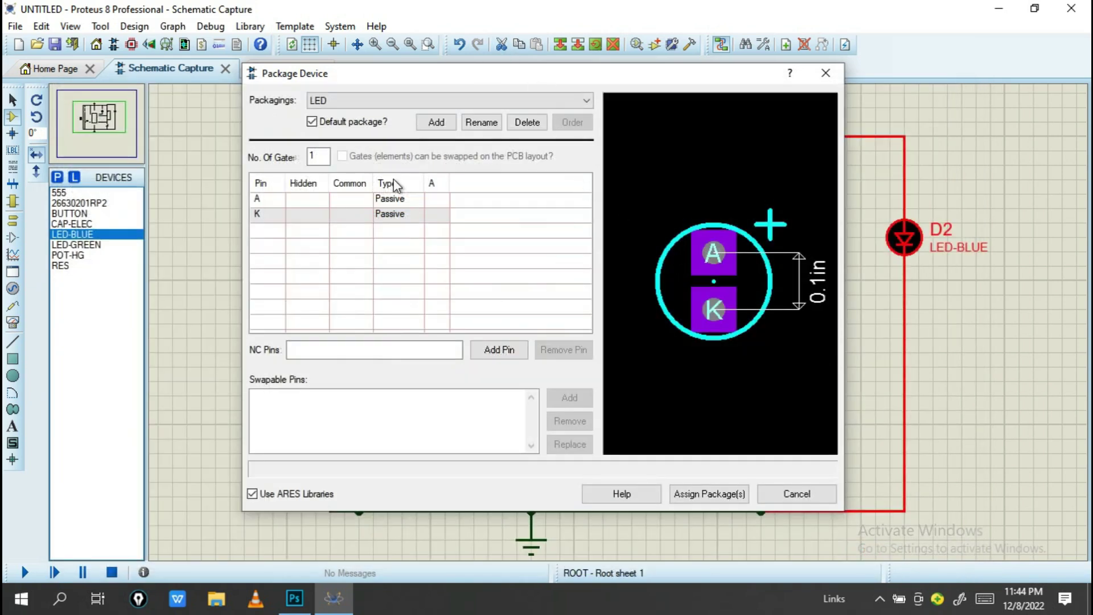
pyautogui.click(431, 200)
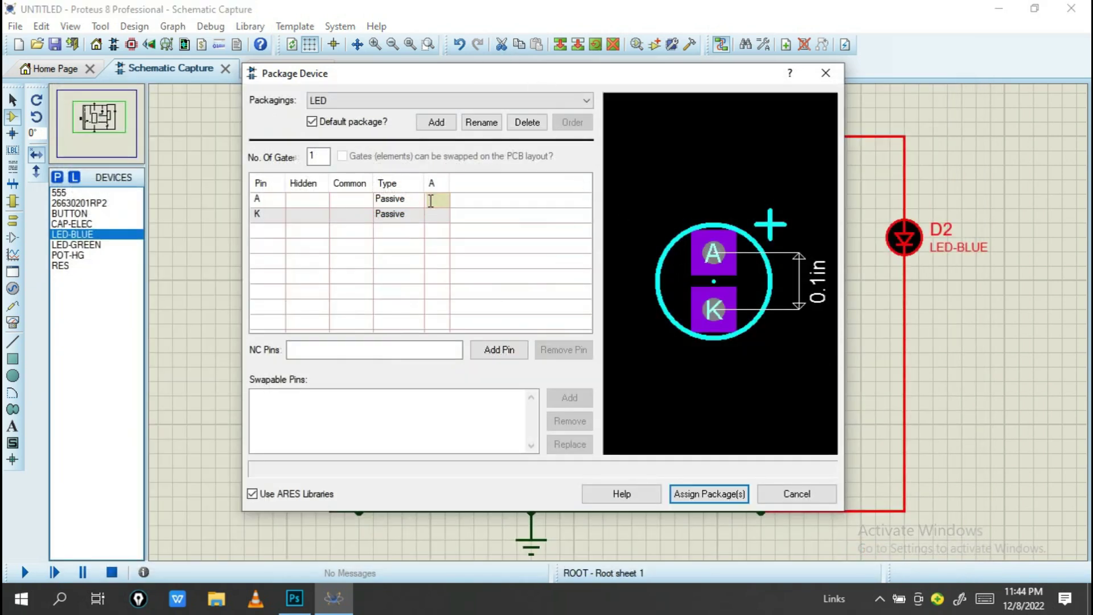
pyautogui.click(714, 247)
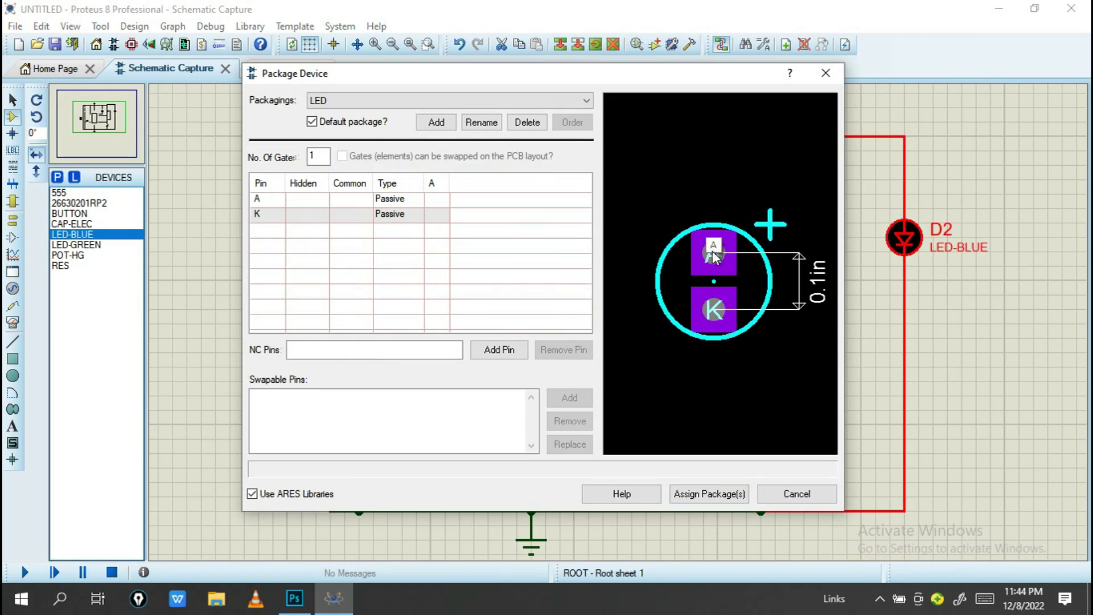
pyautogui.click(720, 322)
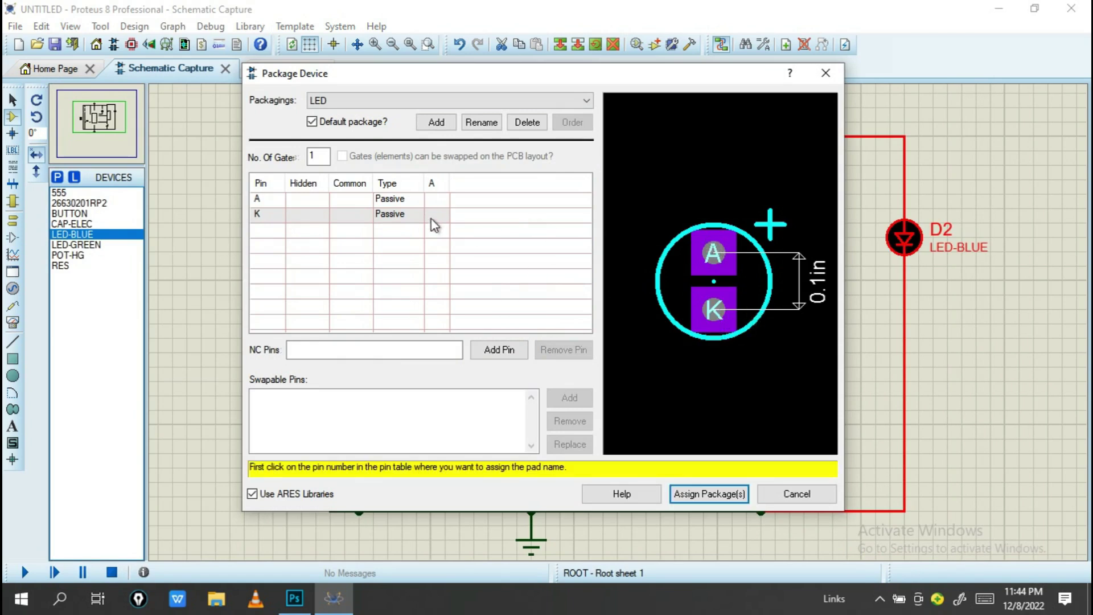
pyautogui.click(722, 259)
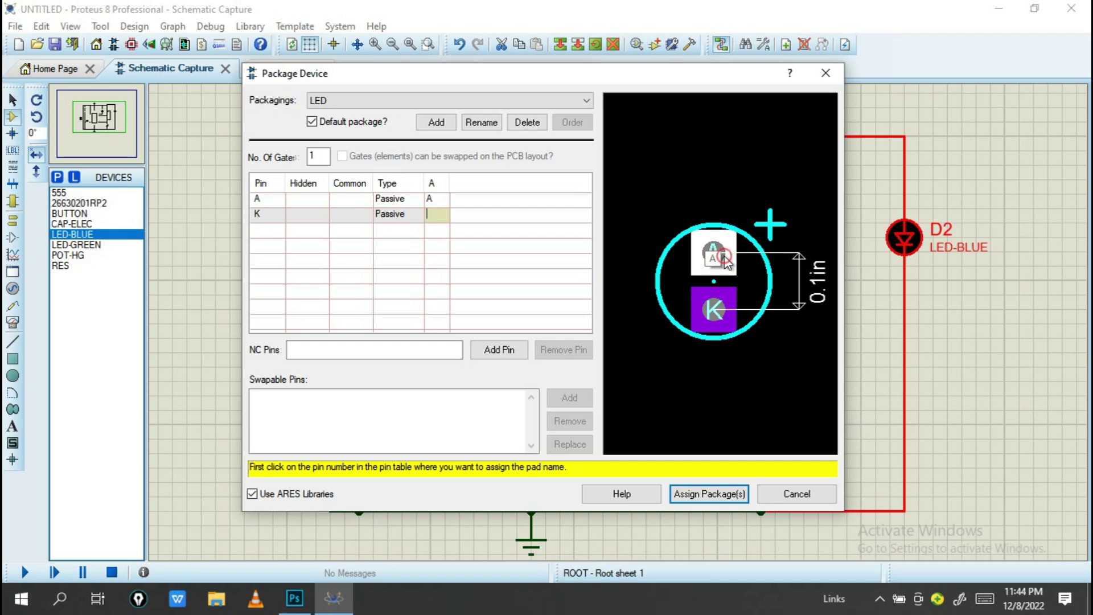
pyautogui.click(718, 308)
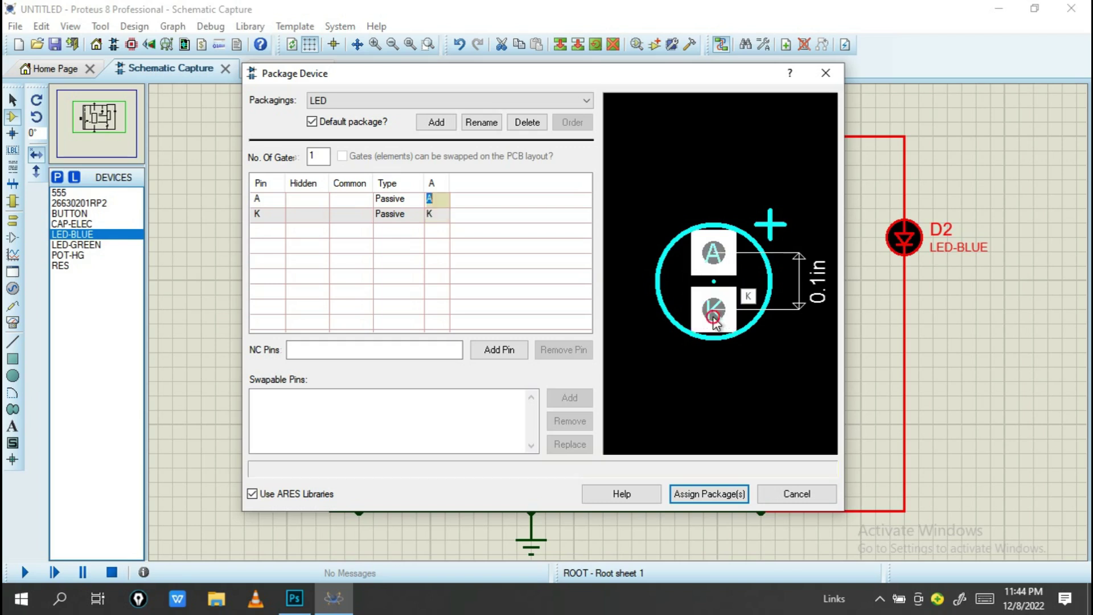
# - Assign the LED package to the blue LED, save it to the library and update the devices in the design
pyautogui.click(691, 501)
pyautogui.click(566, 399)
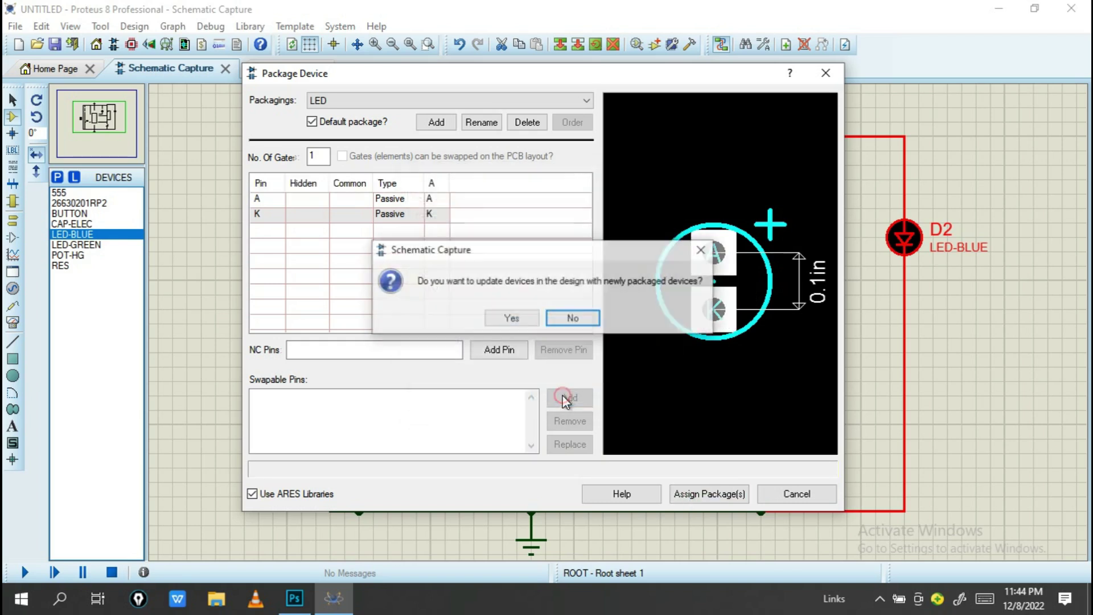
pyautogui.click(521, 317)
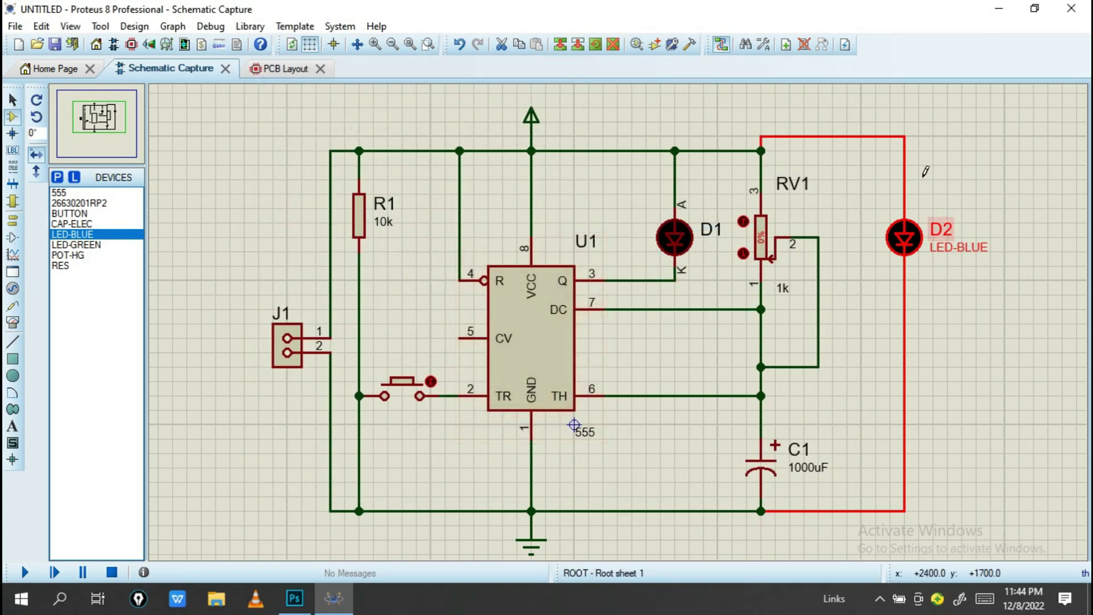
# - Check the blue LED's newly assigned package and pad mapping in the Packaging Tool
pyautogui.rightClick(916, 226)
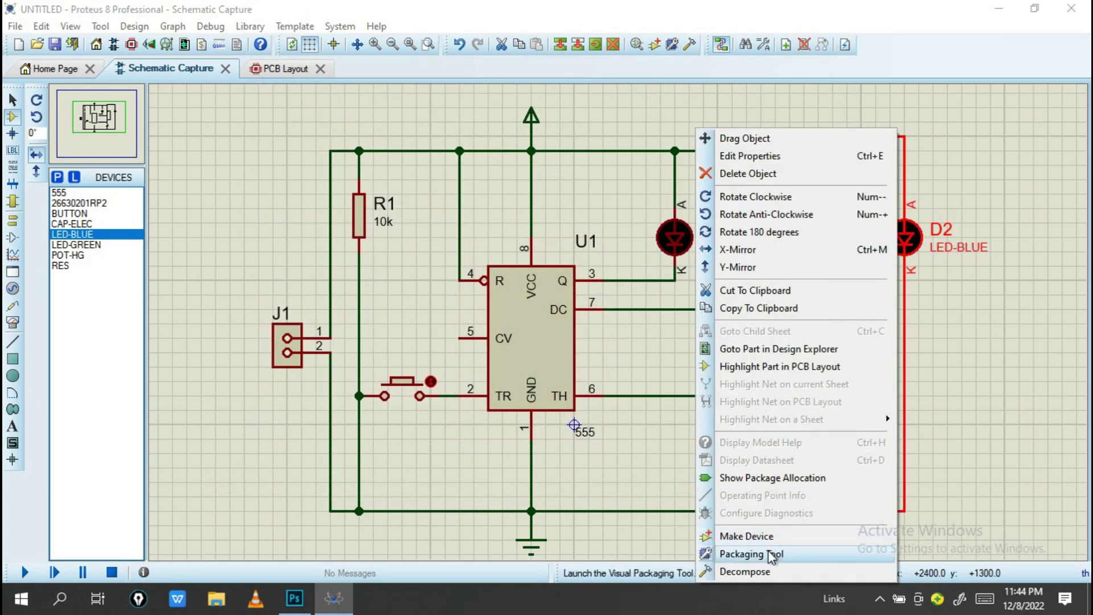
pyautogui.click(774, 554)
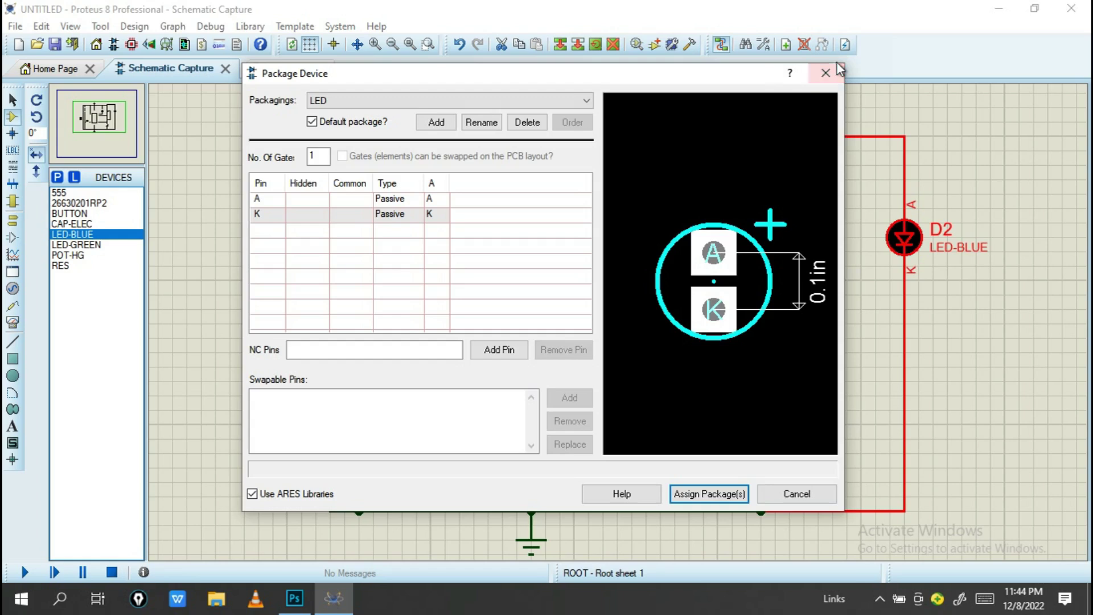
pyautogui.click(826, 73)
# - Delete the blue LED beyond the potentiometer together with its wires
pyautogui.rightClick(920, 249)
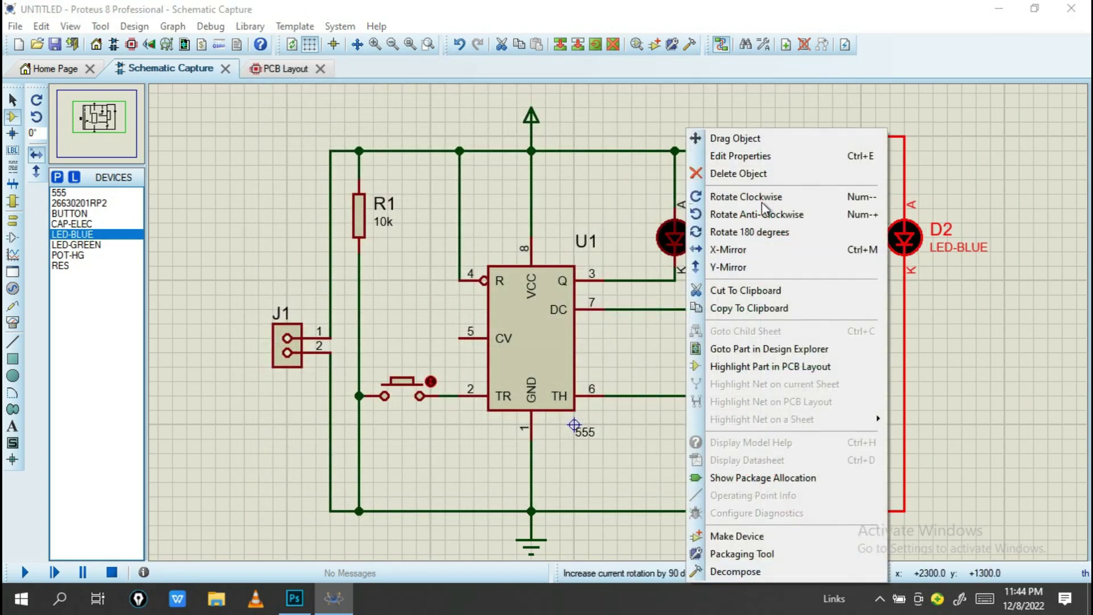
pyautogui.click(756, 176)
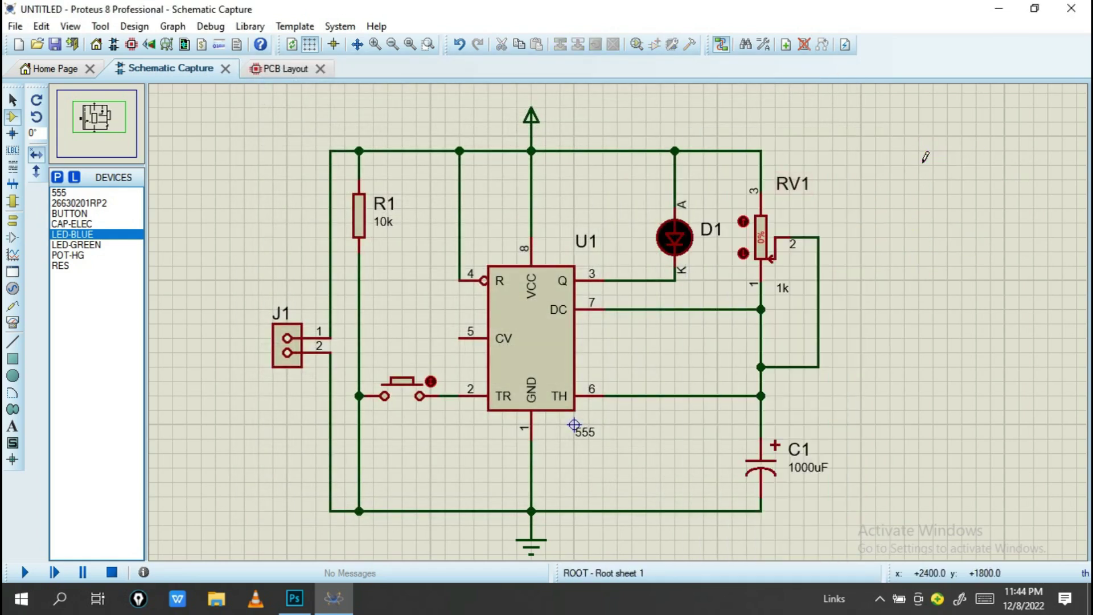
pyautogui.moveTo(916, 175); pyautogui.dragTo(893, 169)
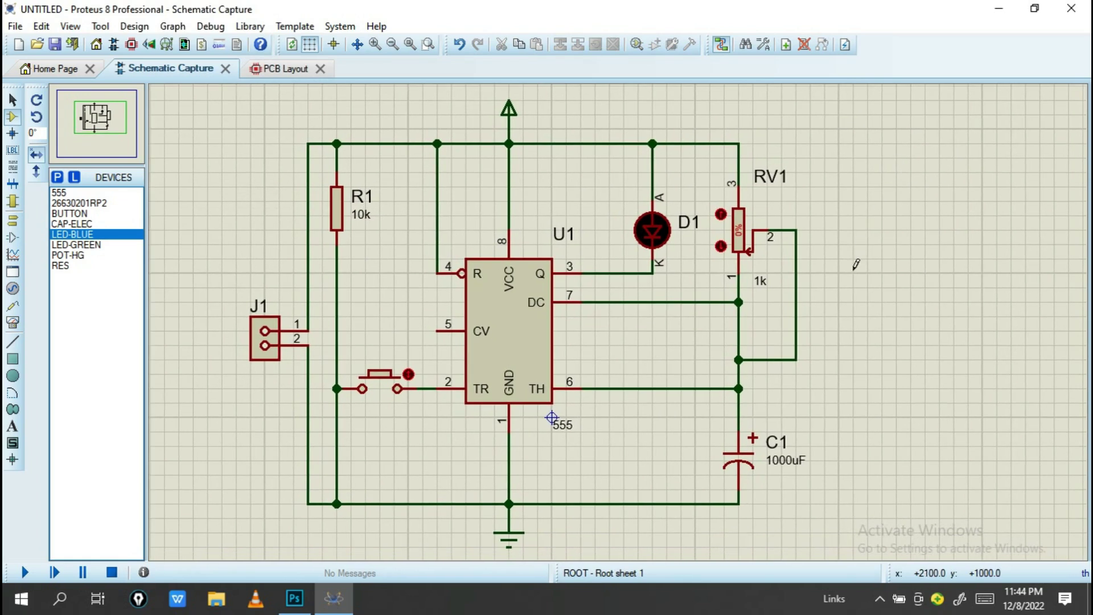
pyautogui.moveTo(840, 224); pyautogui.dragTo(866, 214)
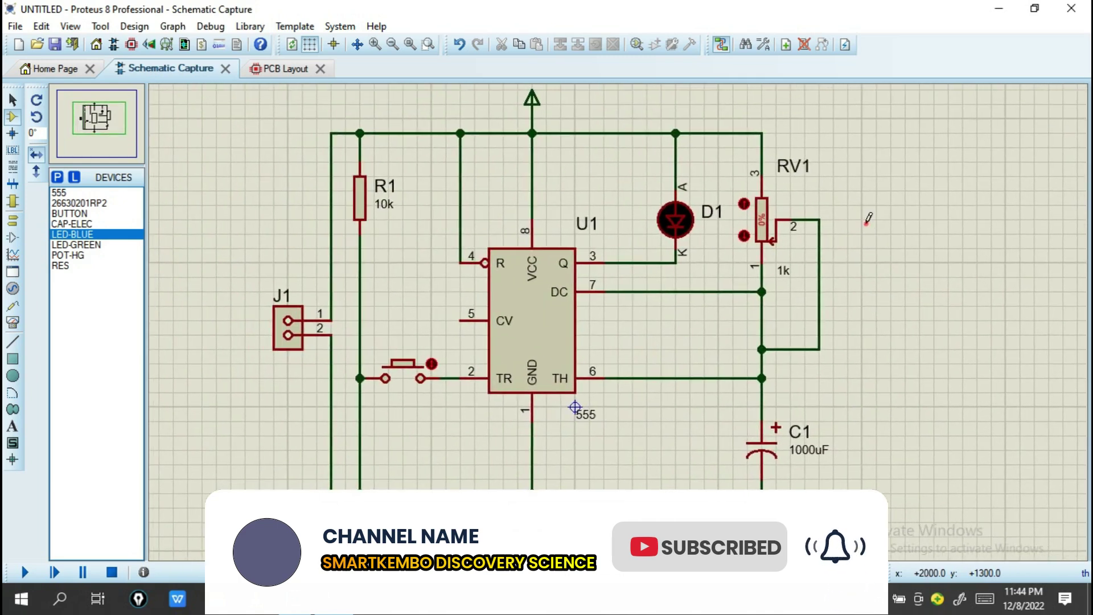
# - Draw a rectangular board outline about 27.5 by 32.5 mm on the Board Edge layer of the PCB layout
pyautogui.click(286, 69)
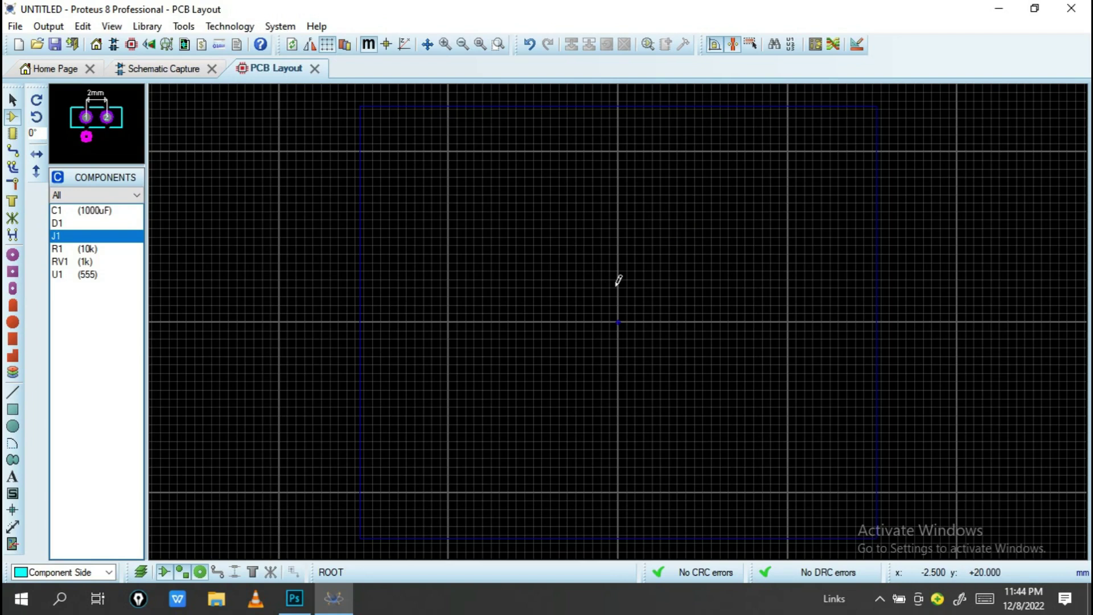
pyautogui.moveTo(619, 280); pyautogui.dragTo(602, 259)
pyautogui.scroll(3, 589, 278)
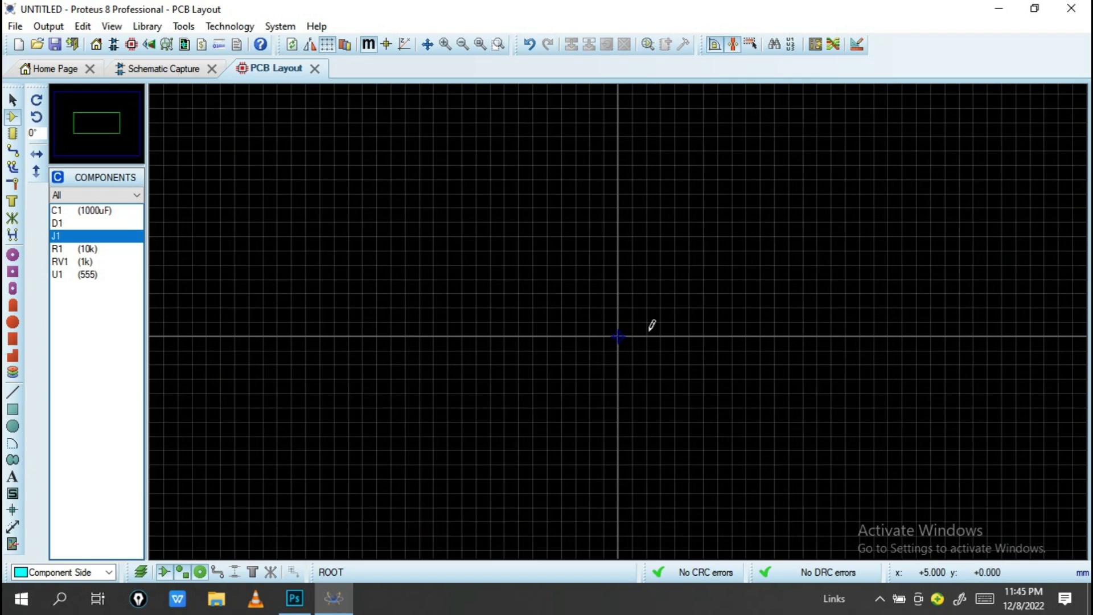
pyautogui.scroll(2, 615, 317)
pyautogui.scroll(-3, 567, 263)
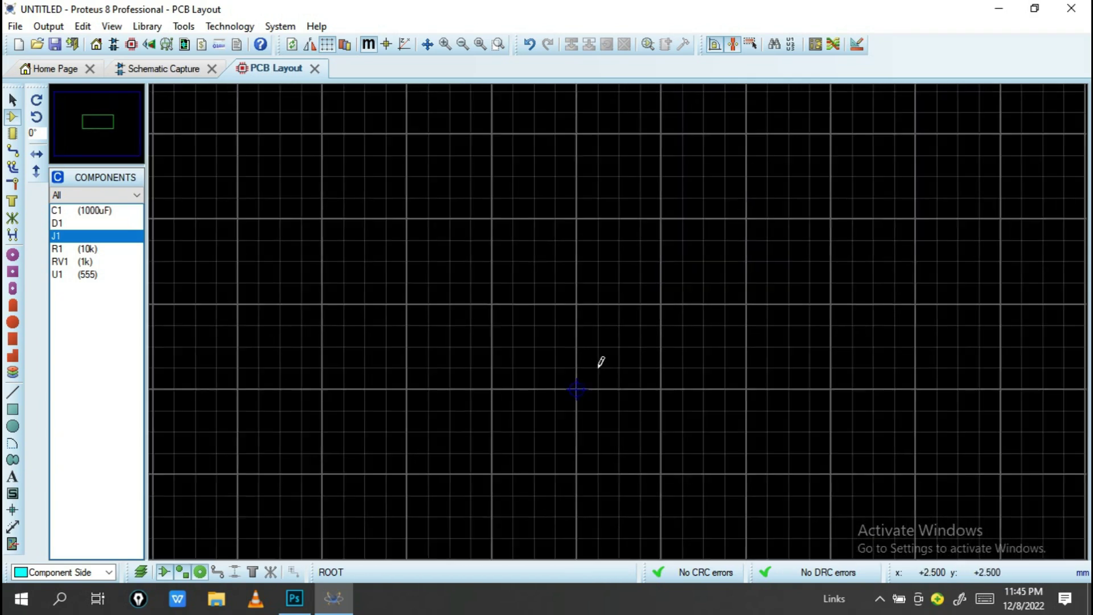
pyautogui.moveTo(611, 362); pyautogui.dragTo(620, 295)
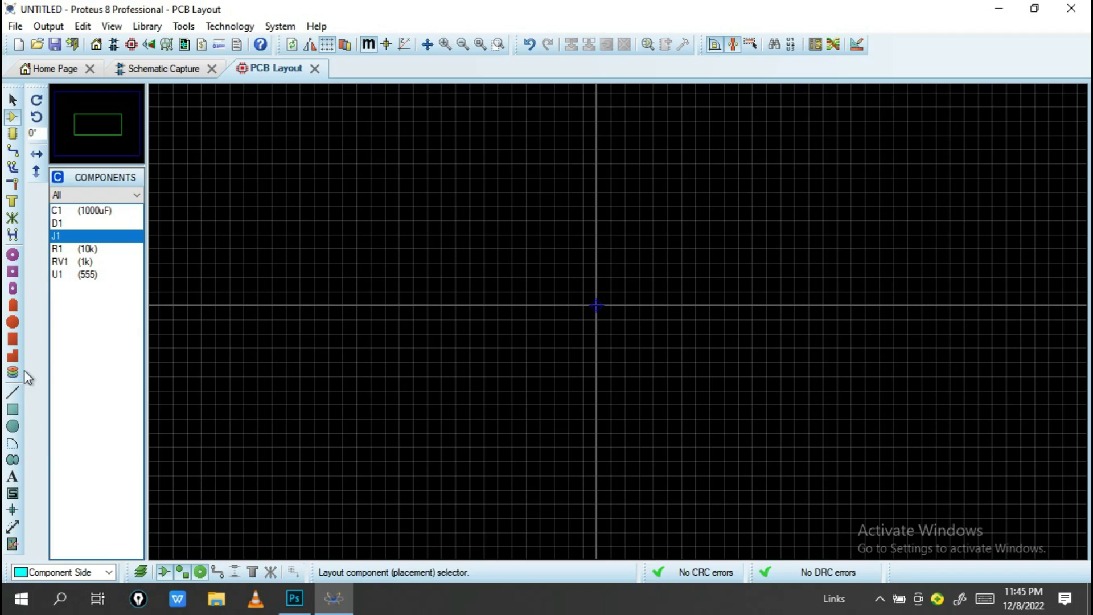
pyautogui.click(13, 411)
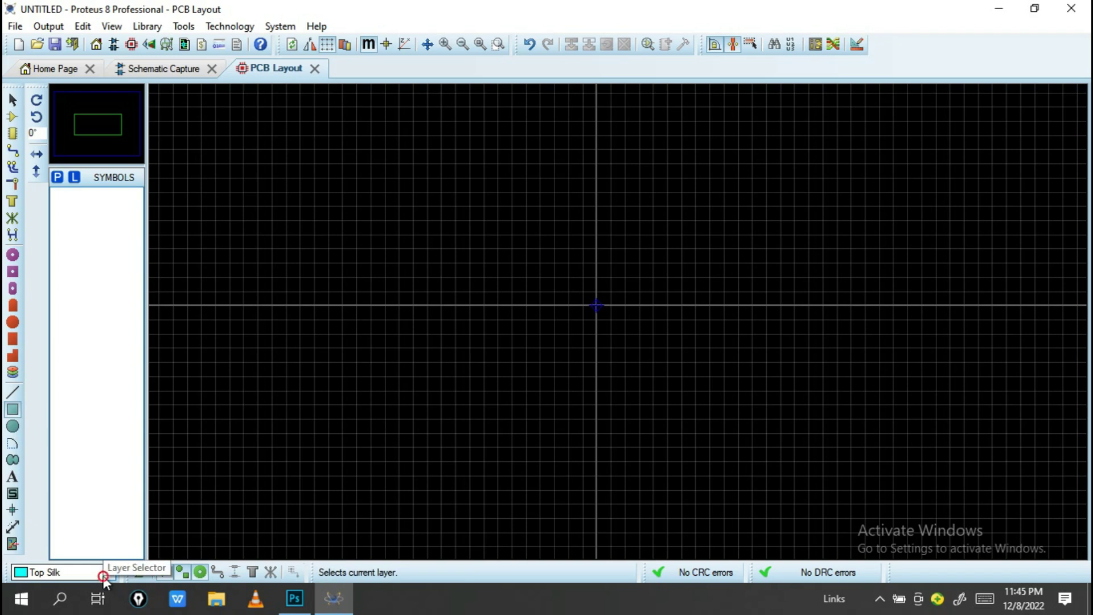
pyautogui.click(105, 574)
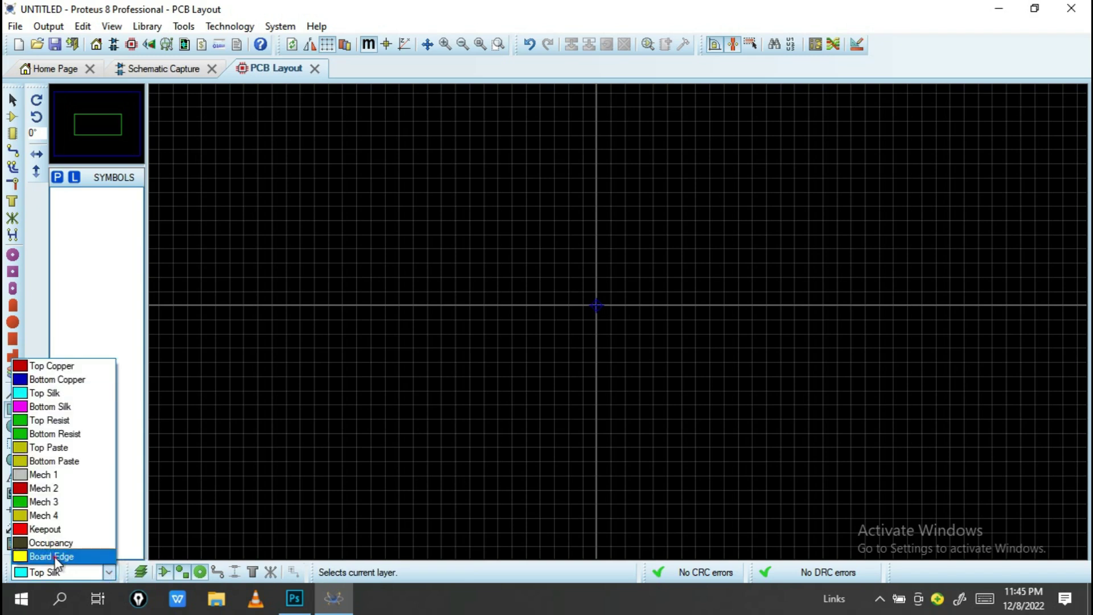
pyautogui.click(57, 557)
pyautogui.click(442, 205)
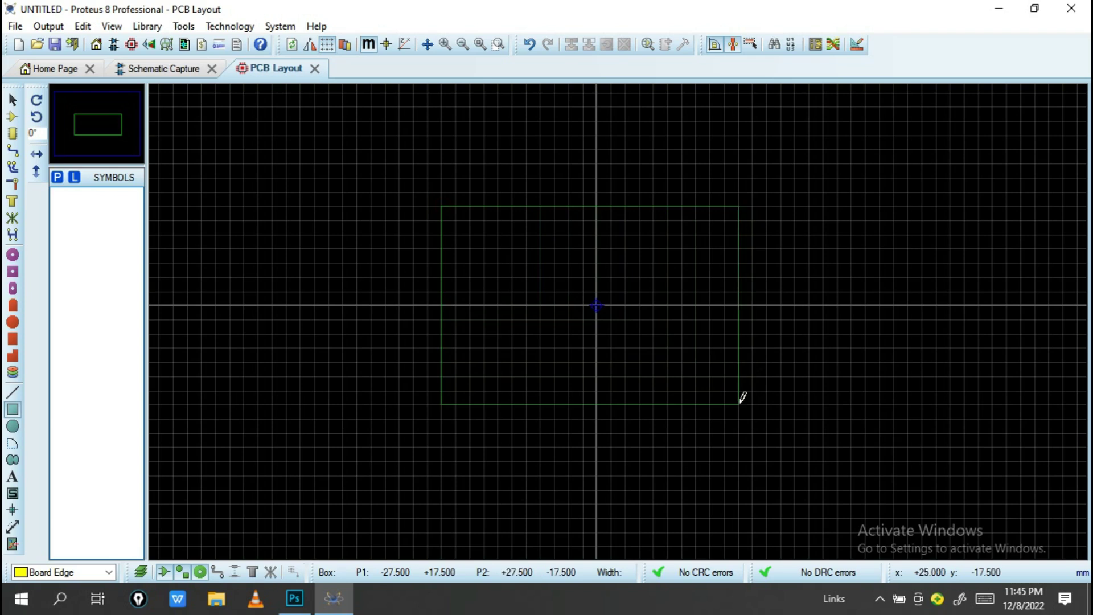
pyautogui.click(597, 390)
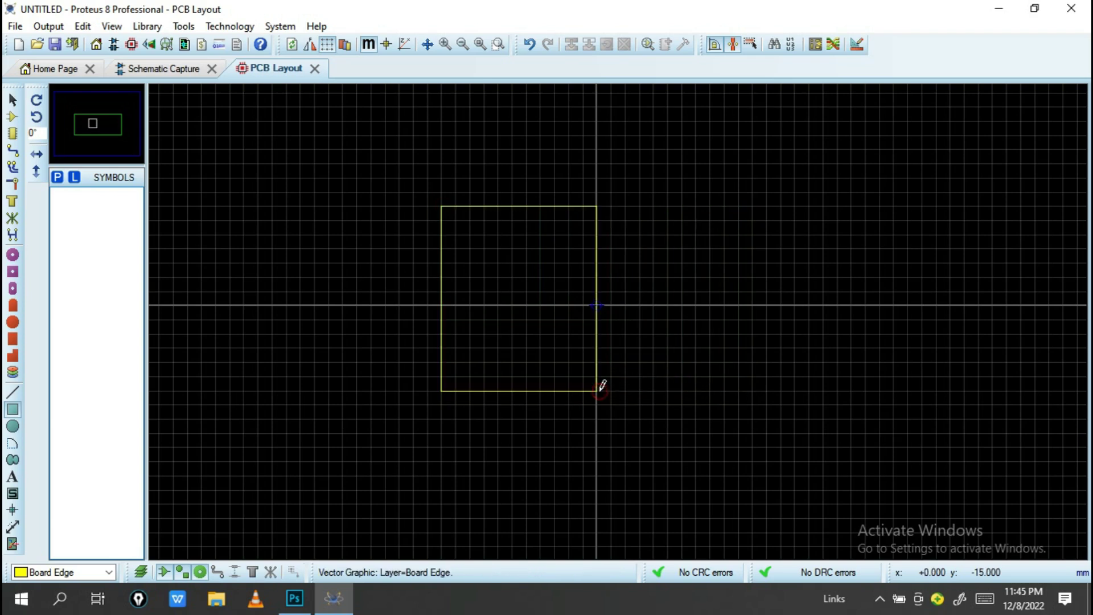
pyautogui.scroll(2, 524, 306)
pyautogui.scroll(-1, 623, 320)
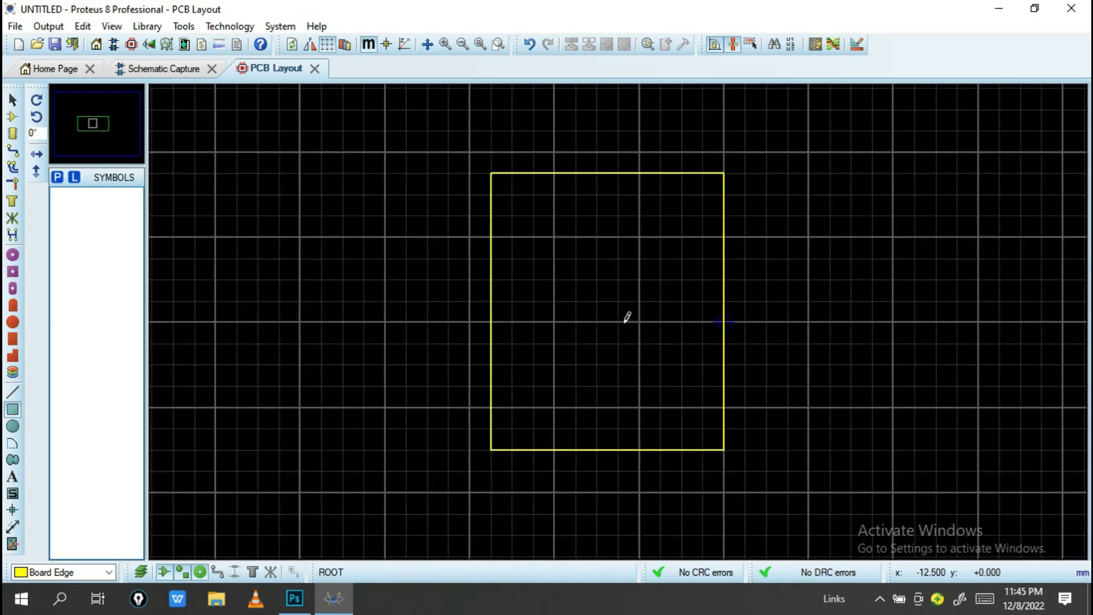
pyautogui.moveTo(583, 324); pyautogui.dragTo(576, 298)
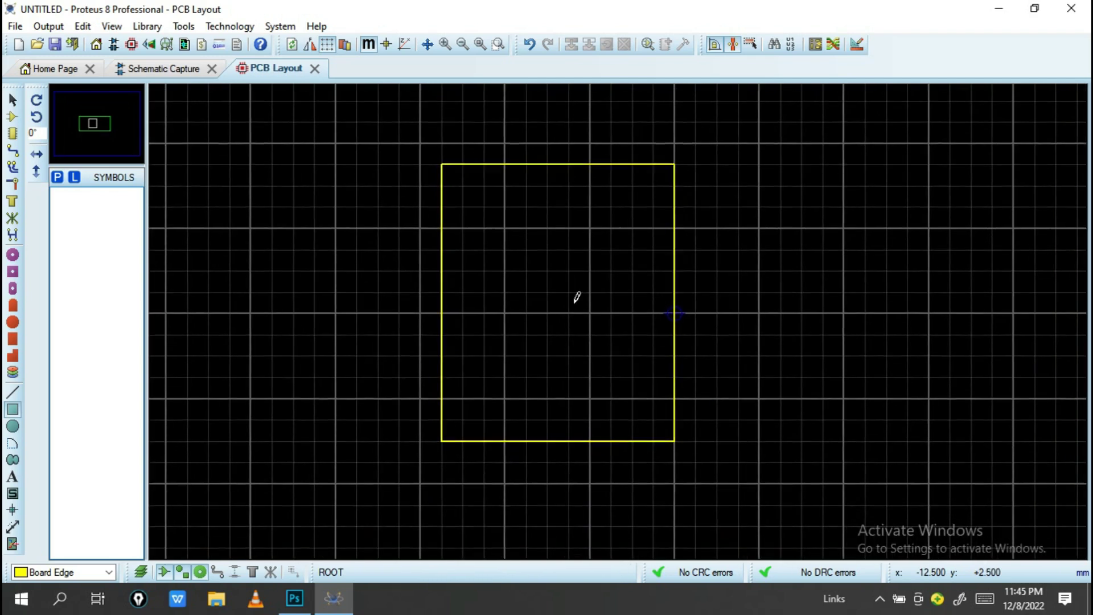
# - Inspect the empty board in the 3D Visualizer from several angles and return to the PCB layout
pyautogui.click(147, 48)
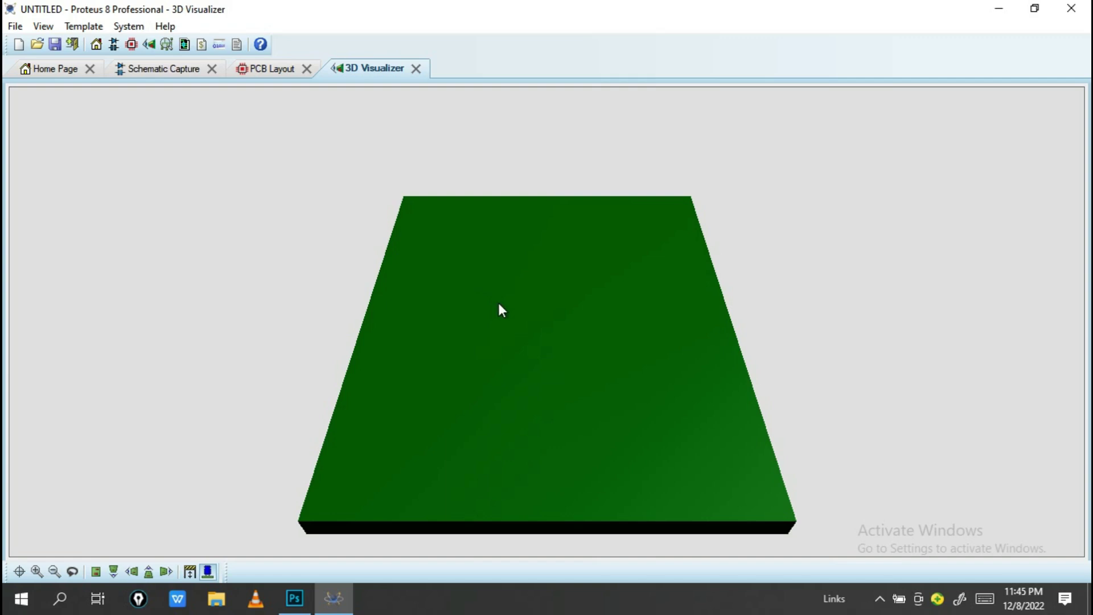
pyautogui.click(538, 330)
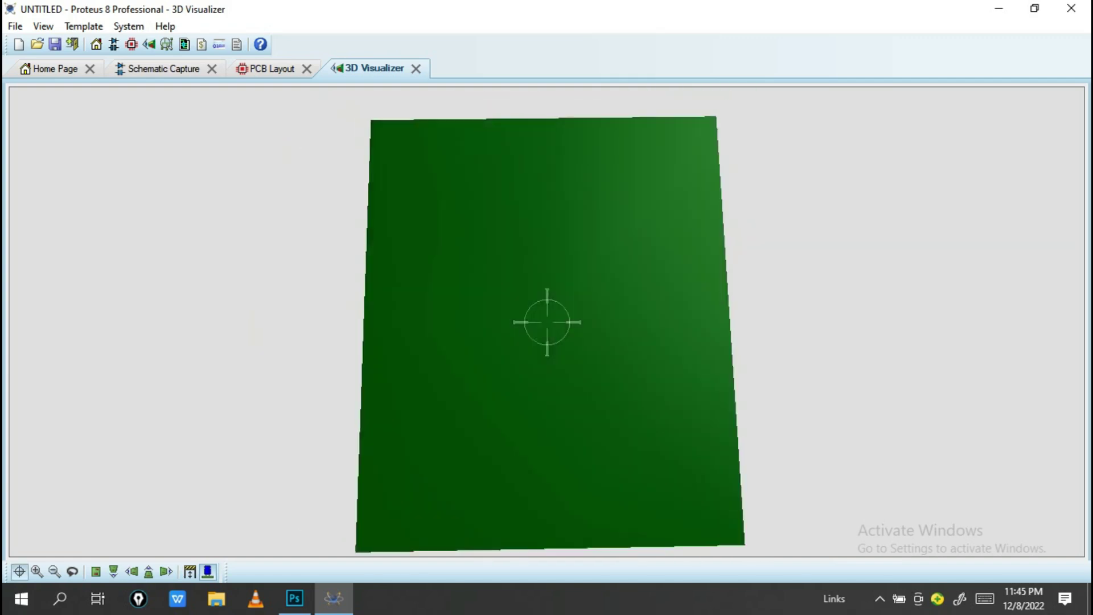
pyautogui.click(547, 322)
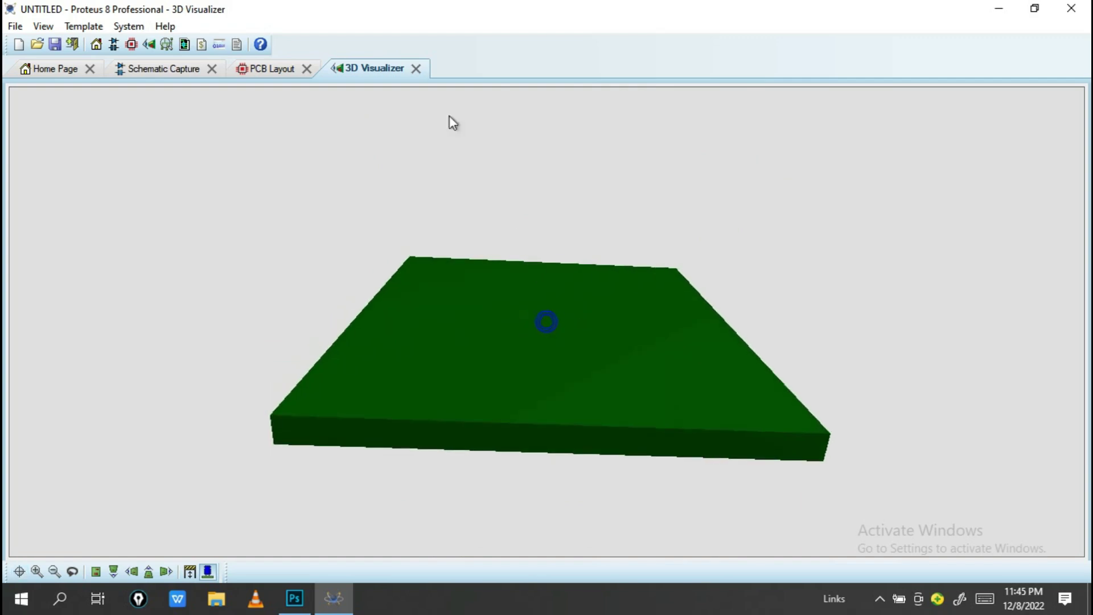
pyautogui.click(261, 70)
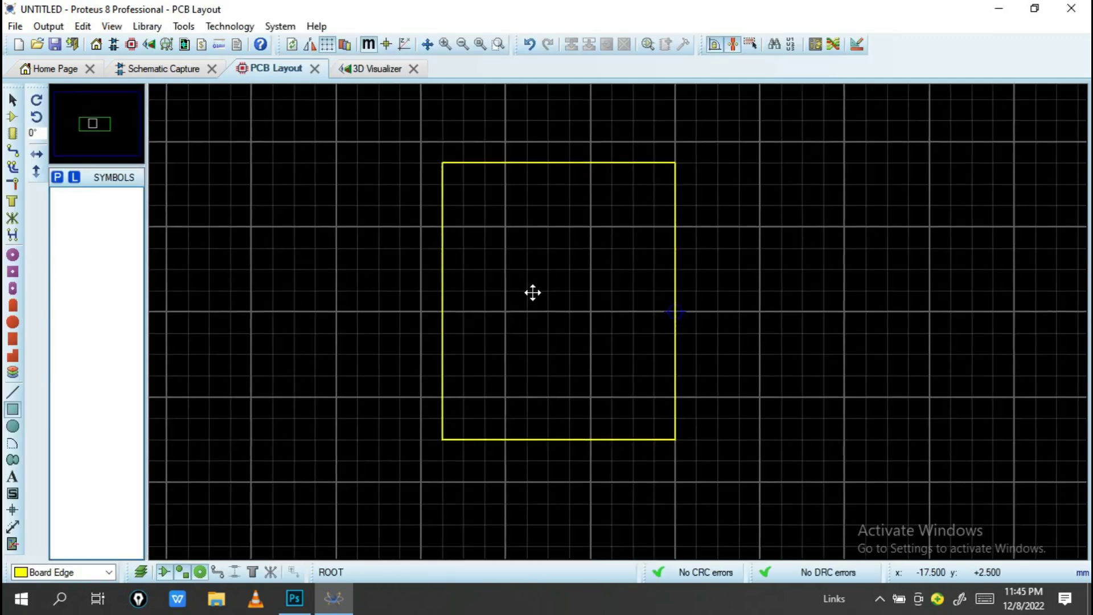
pyautogui.moveTo(561, 294); pyautogui.dragTo(564, 287)
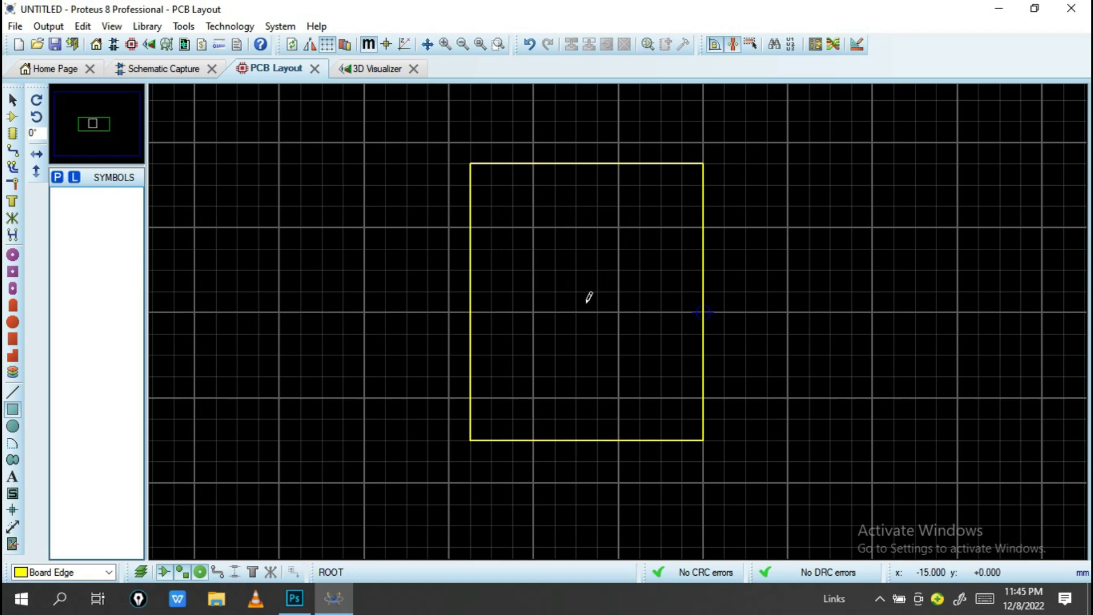
# - Auto-place all the listed components on the board with the default placer settings
pyautogui.click(16, 107)
pyautogui.click(14, 122)
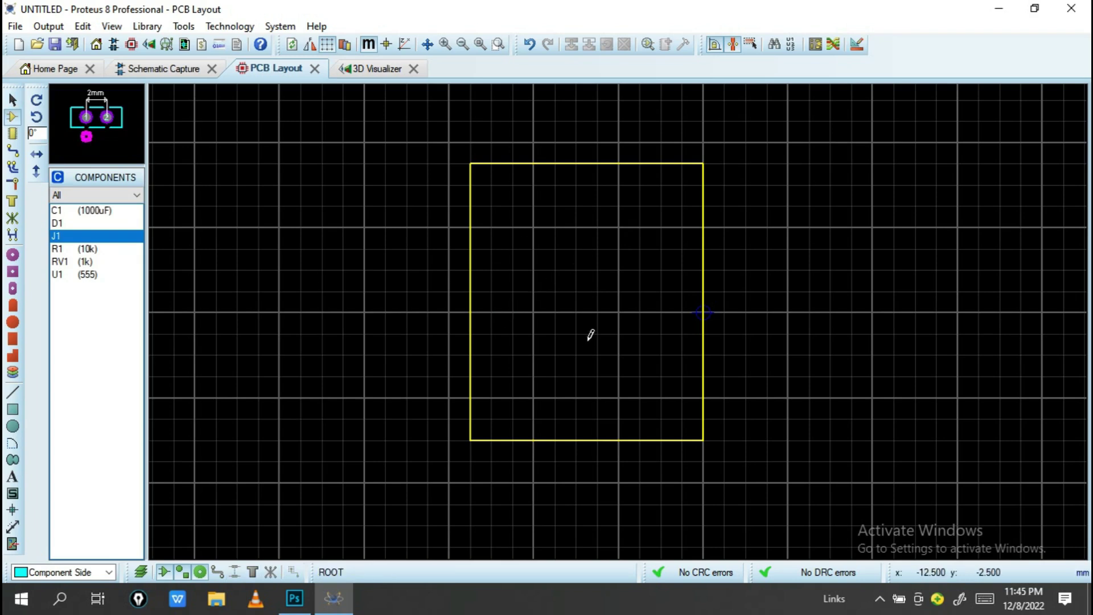
pyautogui.click(188, 26)
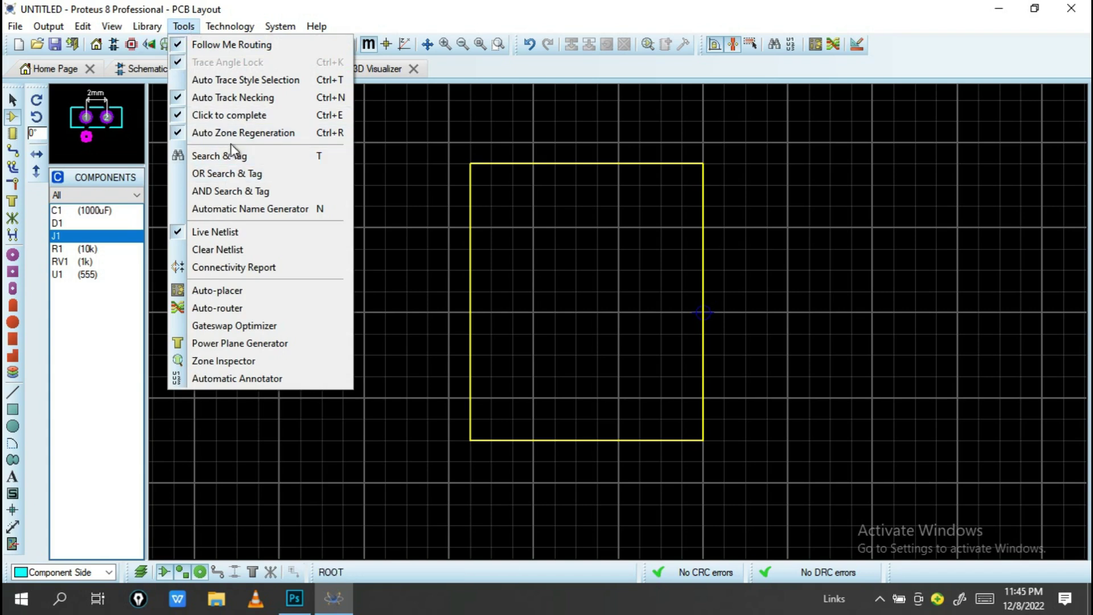
pyautogui.click(236, 295)
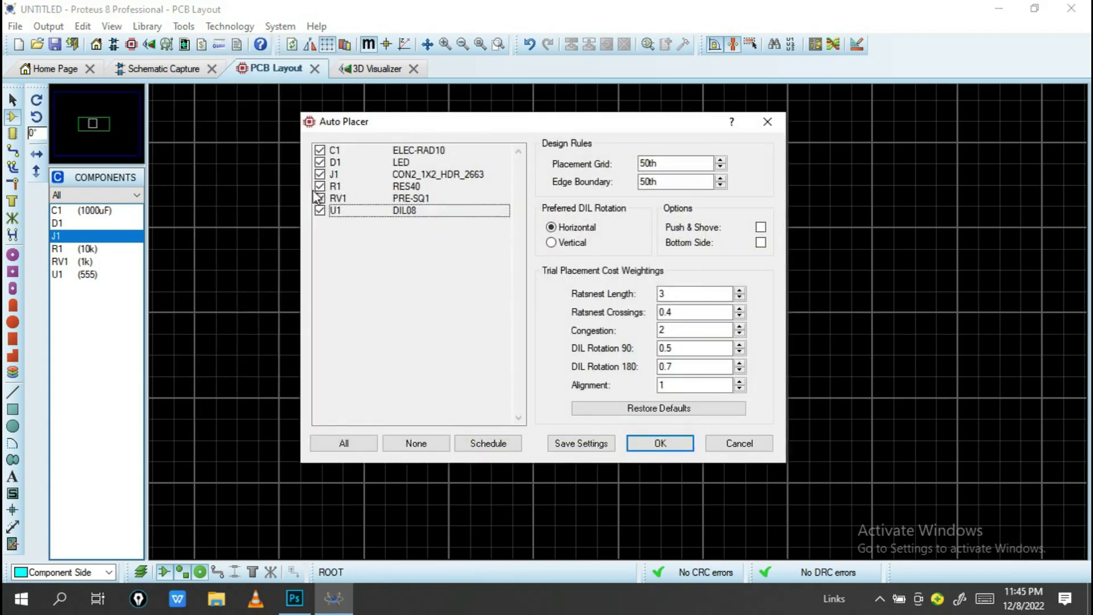
pyautogui.click(361, 442)
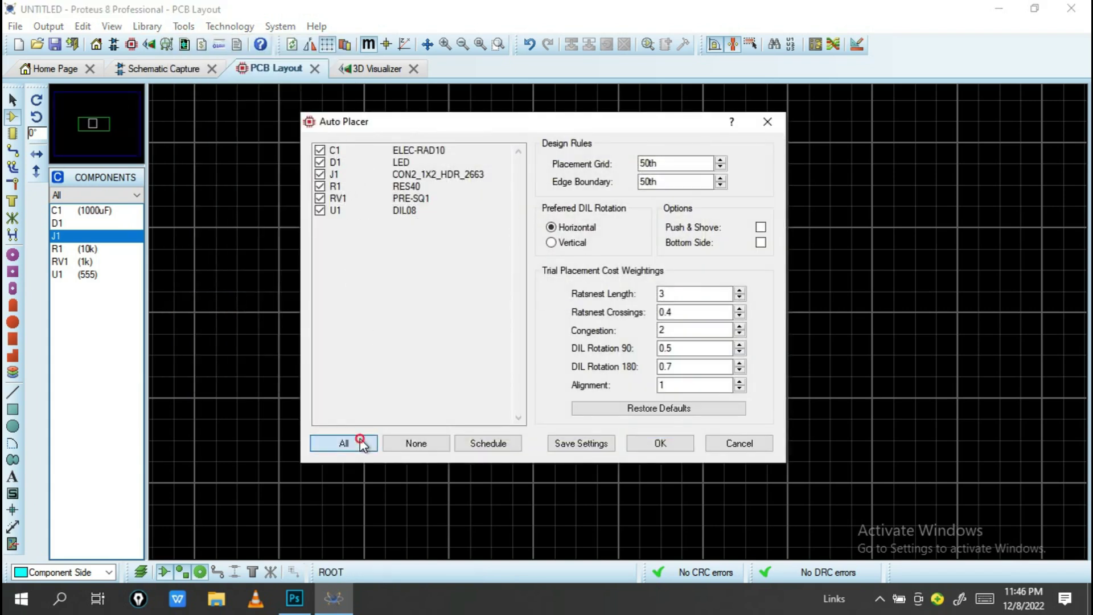
pyautogui.click(643, 443)
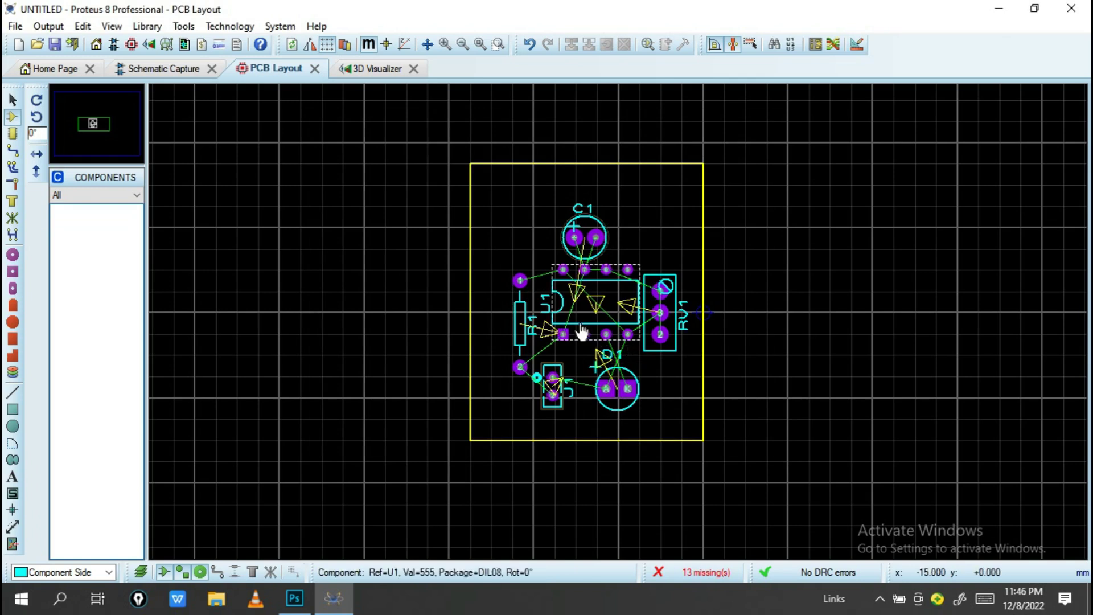
# - Delete all the auto-placed components from the board as one block
pyautogui.moveTo(512, 185); pyautogui.dragTo(677, 422)
pyautogui.rightClick(611, 296)
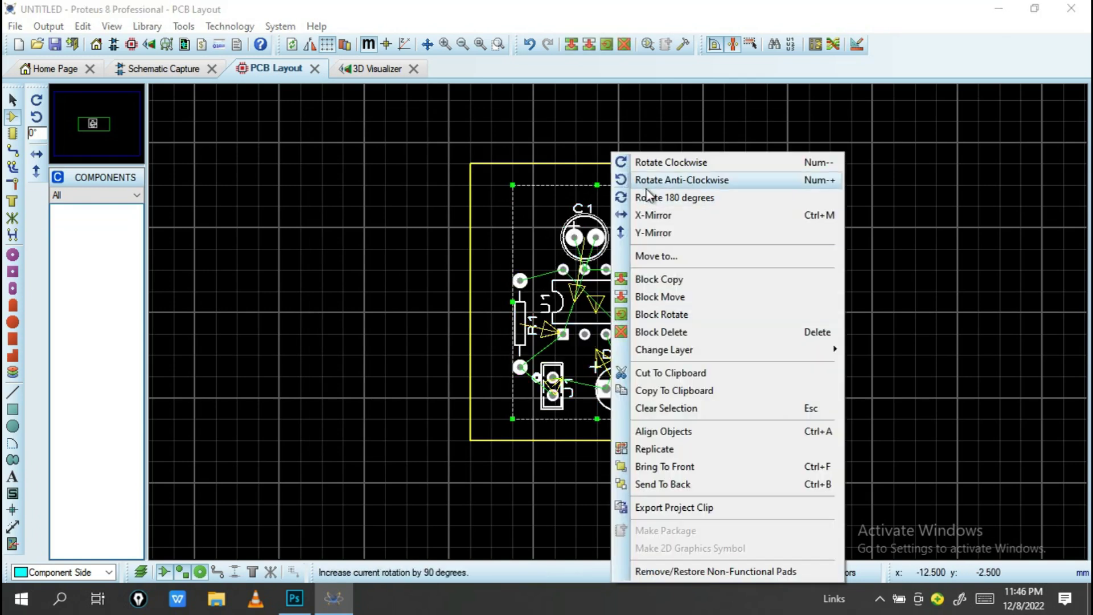
pyautogui.click(649, 334)
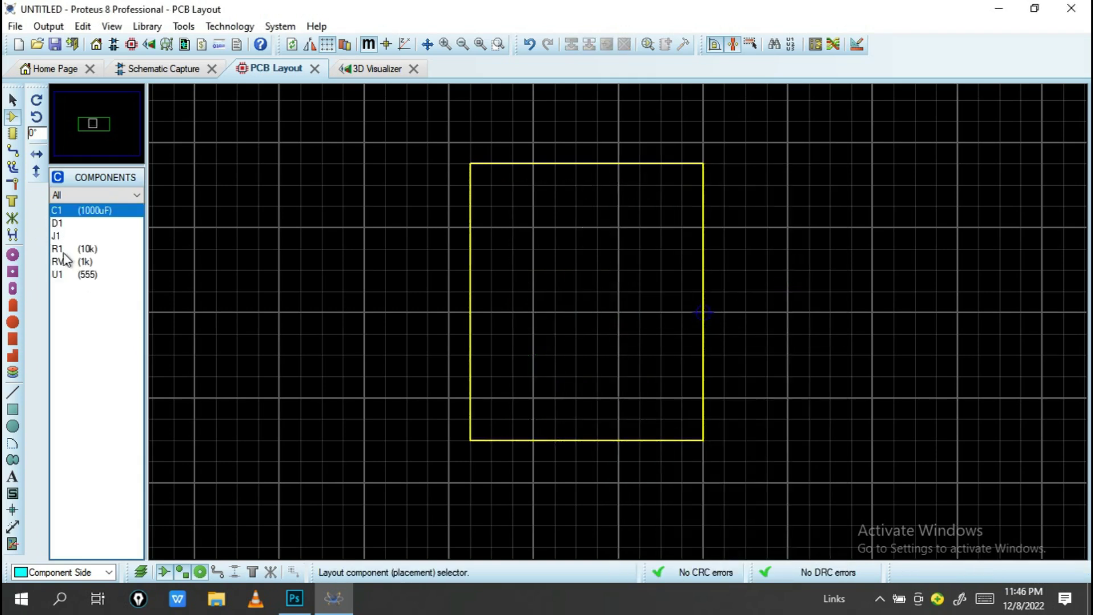
# - Place the 555 timer U1 near the board's middle at 0° and capacitor C1 below it rotated to -180°
pyautogui.click(72, 275)
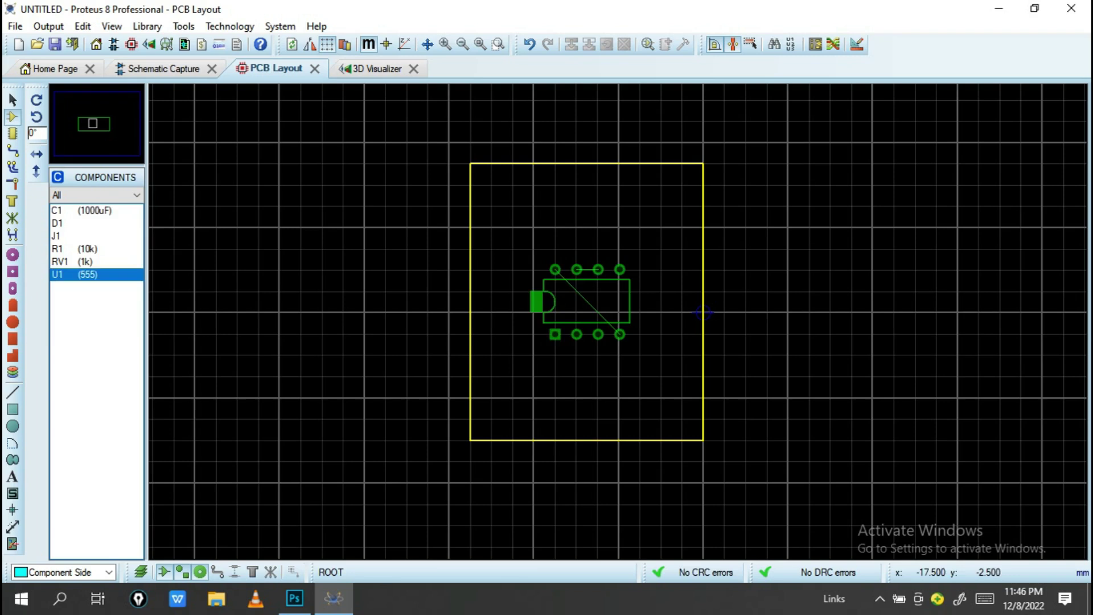
pyautogui.click(556, 335)
pyautogui.click(36, 100)
pyautogui.click(37, 99)
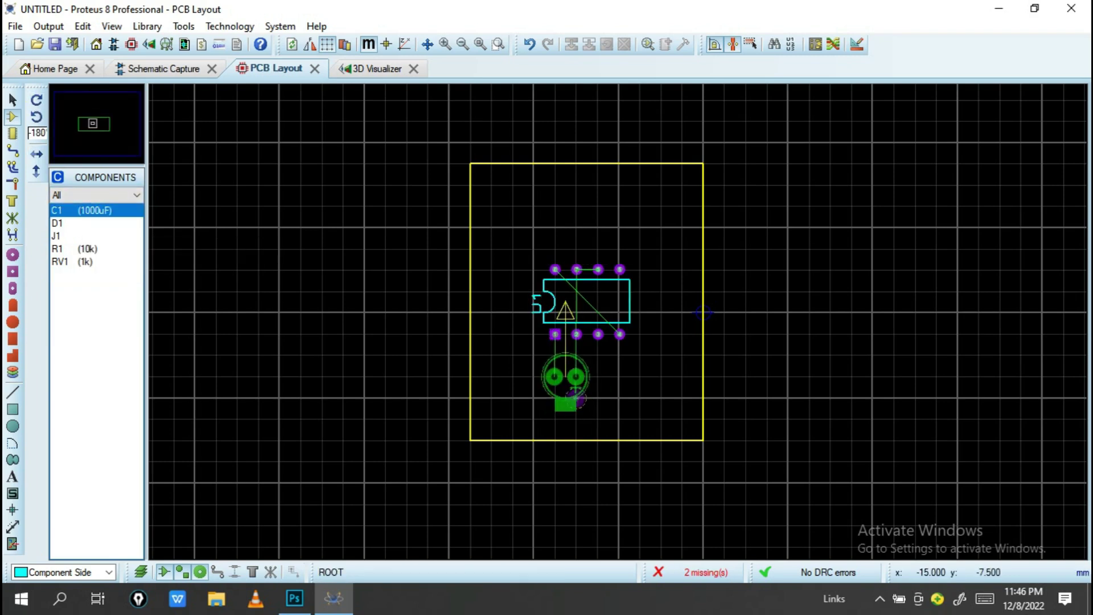
pyautogui.click(566, 377)
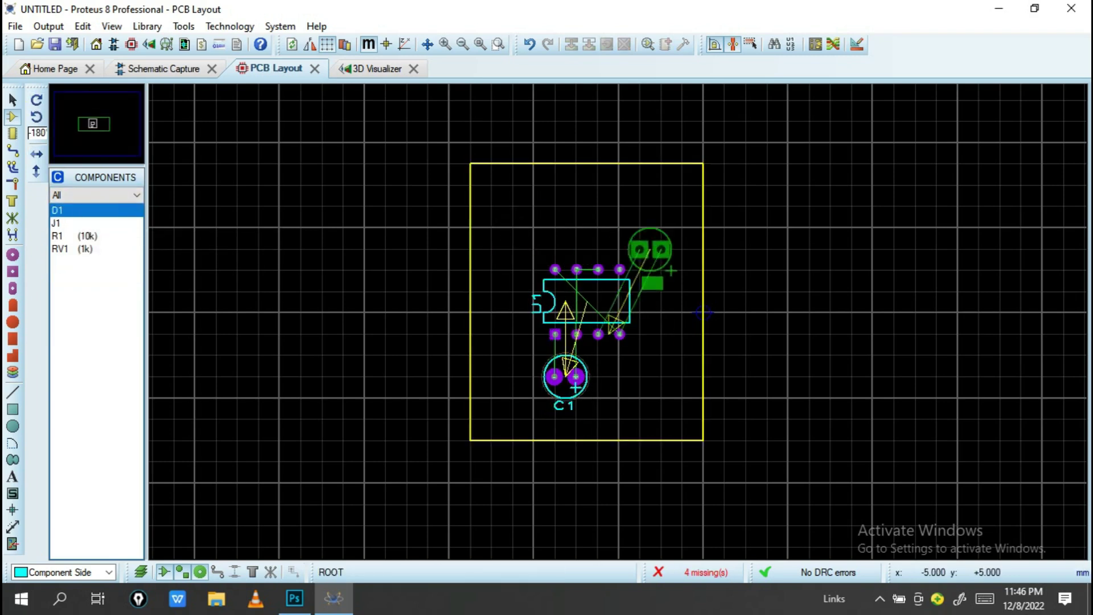
# - Place LED D1 beside C1 at -180° and connector J1 near the board's left edge at -90°
pyautogui.click(629, 376)
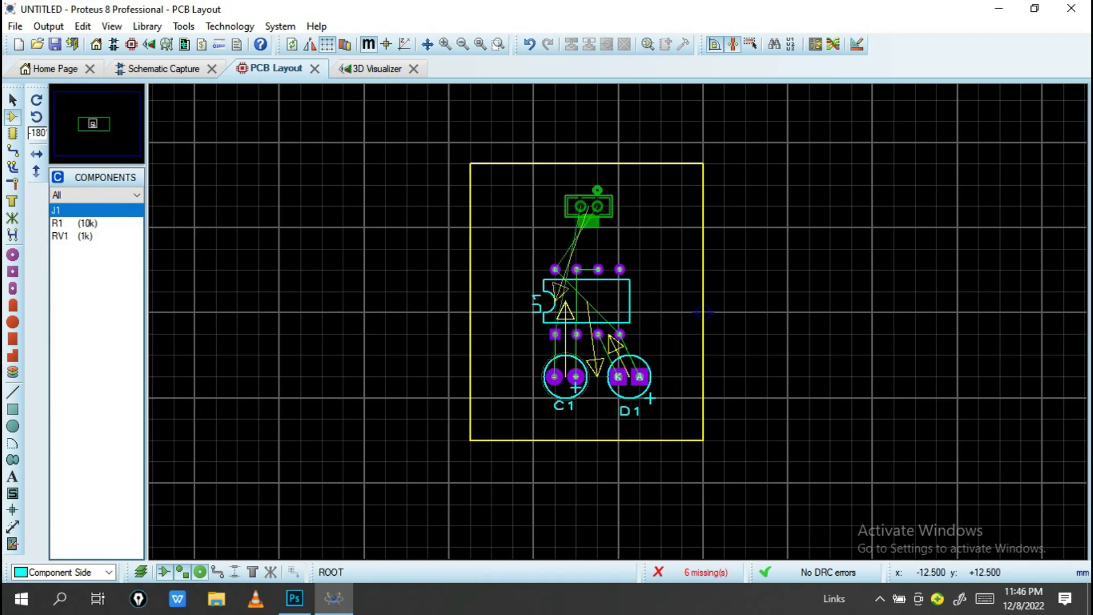
pyautogui.click(37, 116)
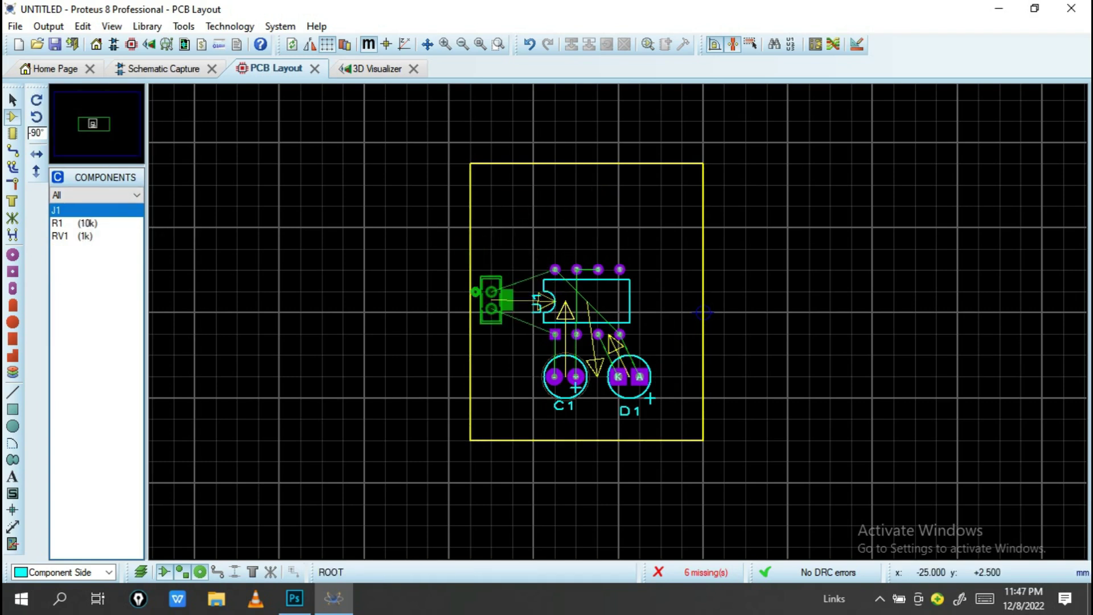
pyautogui.click(491, 300)
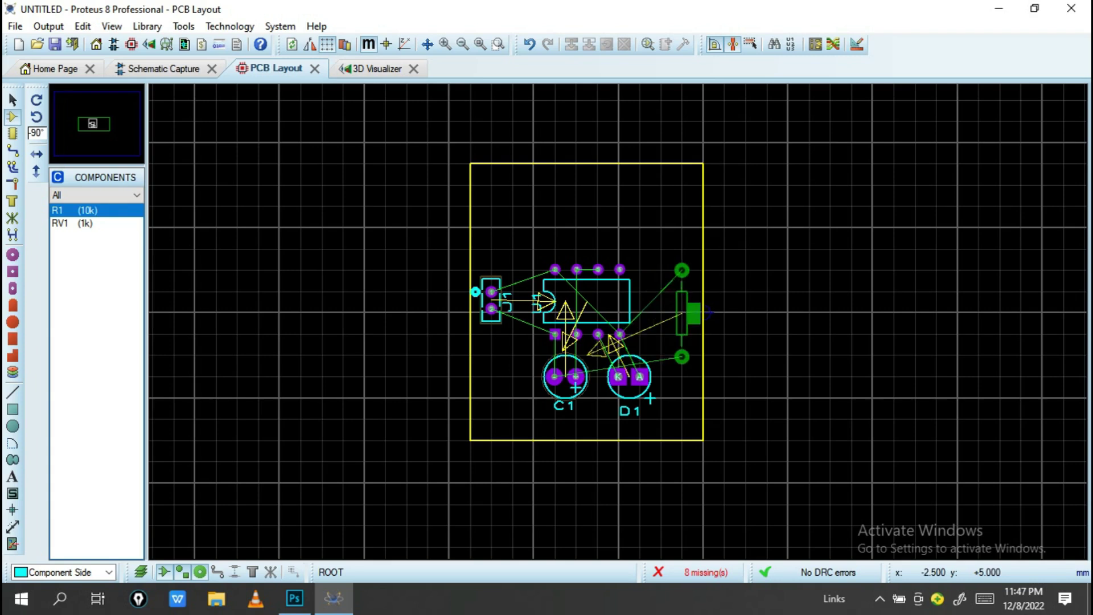
# - Place resistor R1 vertically to the right of U1 at -270° and potentiometer RV1 horizontally above U1
pyautogui.click(37, 100)
pyautogui.click(36, 101)
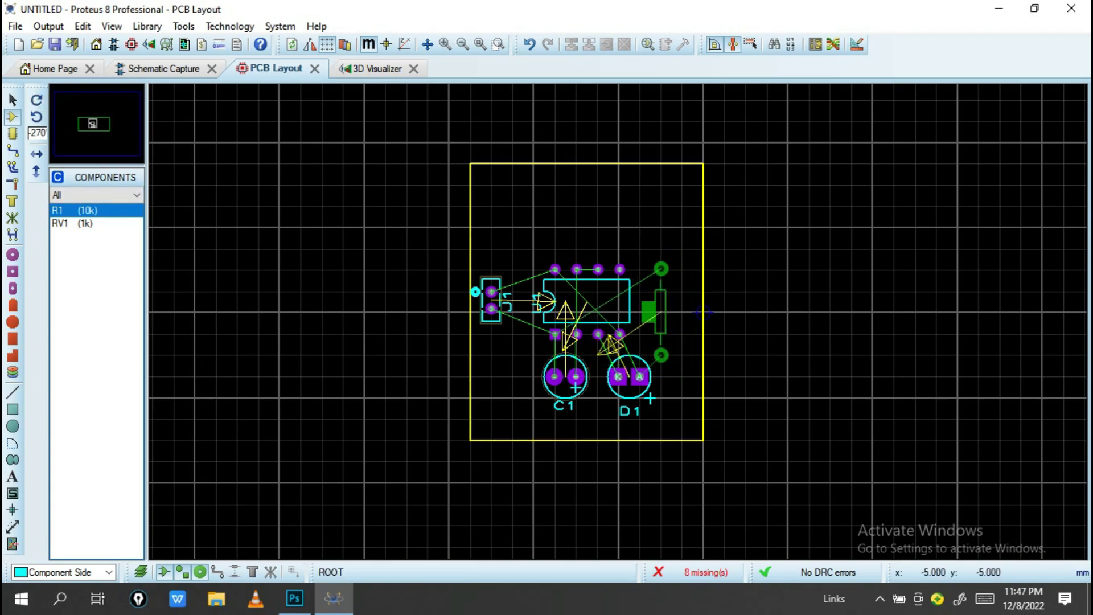
pyautogui.click(661, 312)
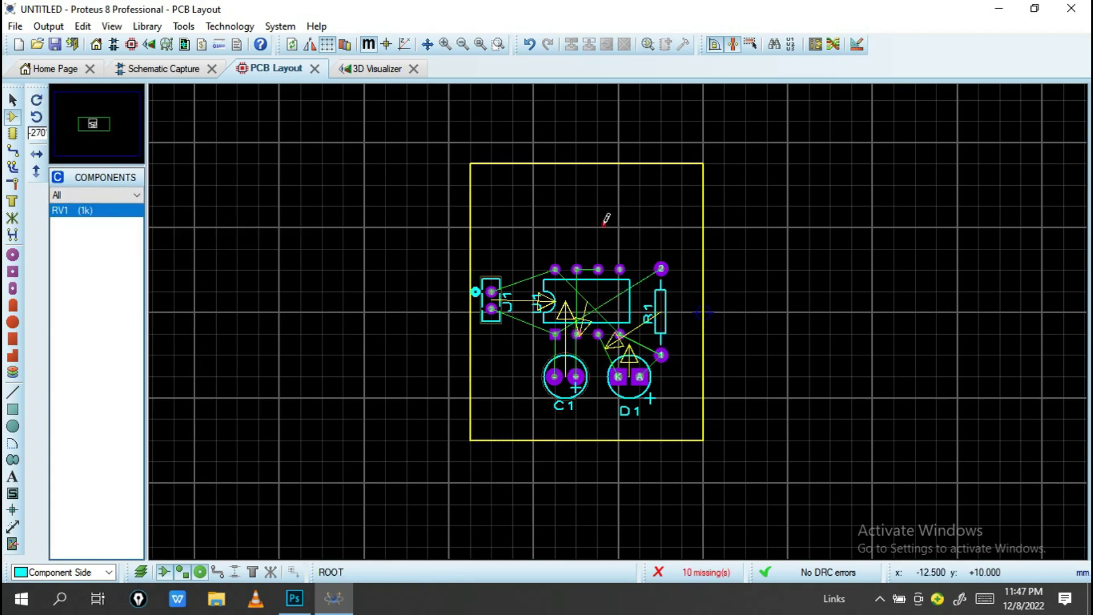
pyautogui.click(575, 228)
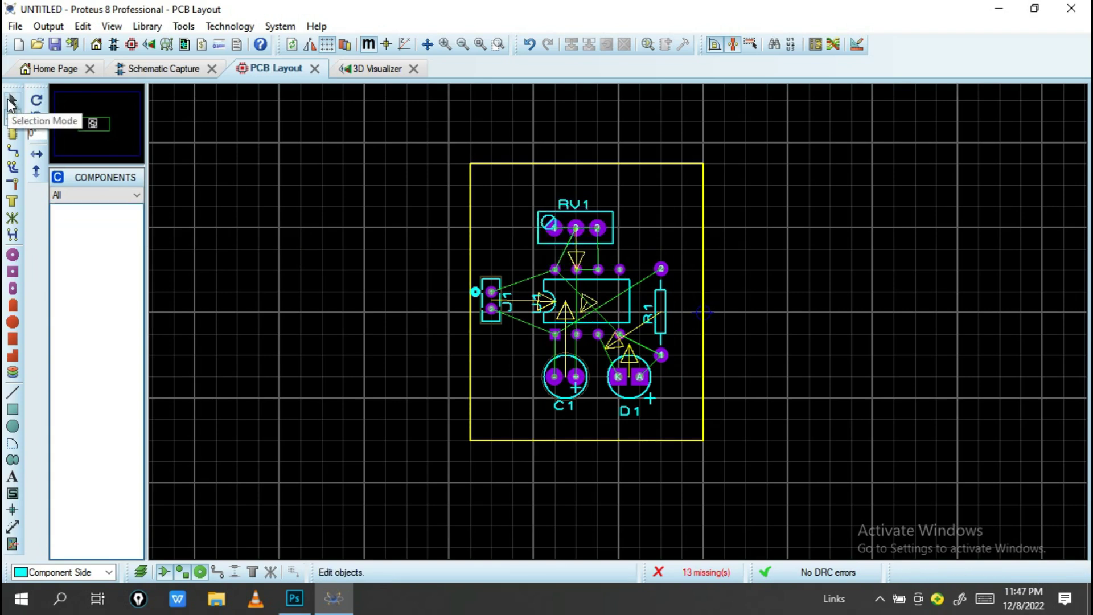
# - Shrink the board outline by moving its top, bottom and right edges inward by one grid square each
pyautogui.click(12, 102)
pyautogui.click(587, 164)
pyautogui.moveTo(586, 164); pyautogui.dragTo(586, 185)
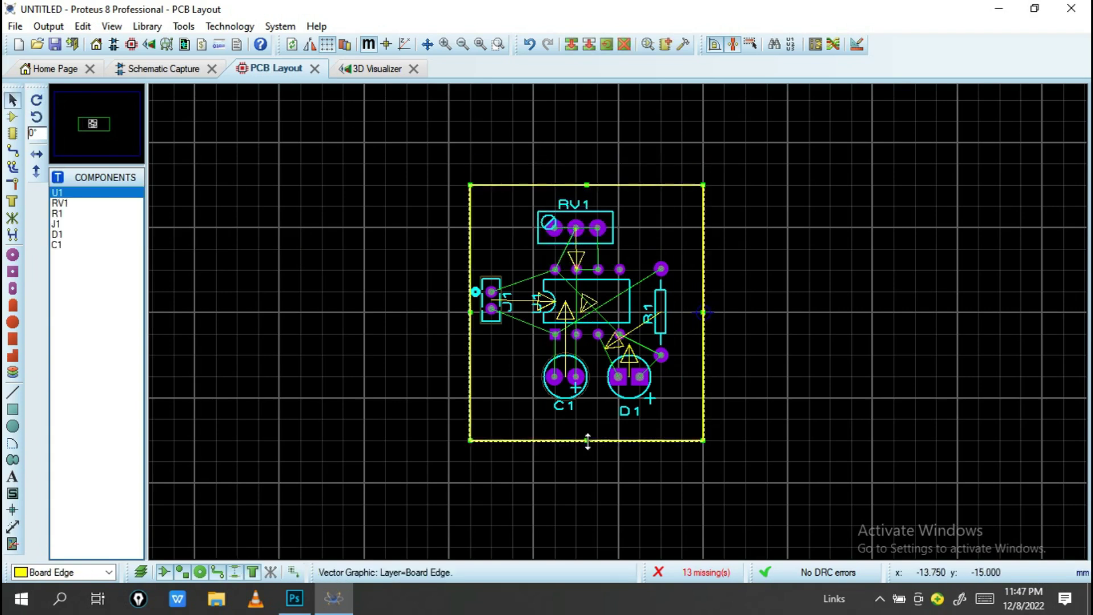
pyautogui.moveTo(588, 441); pyautogui.dragTo(588, 418)
pyautogui.moveTo(703, 312); pyautogui.dragTo(682, 312)
pyautogui.click(368, 100)
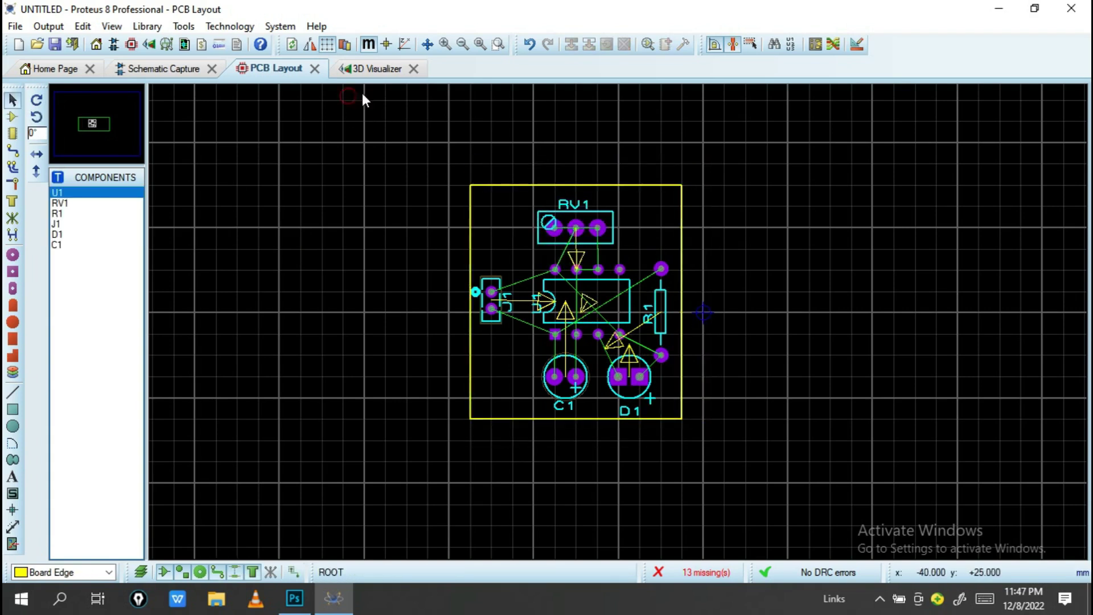
# - Inspect the populated board in the 3D Visualizer, orbiting around the placed components
pyautogui.click(377, 68)
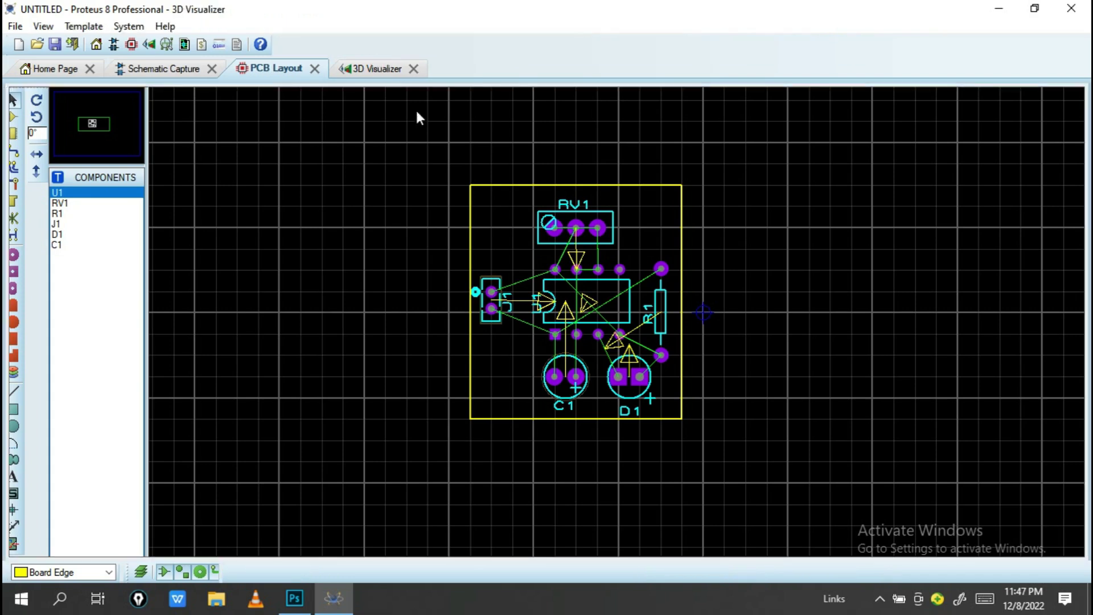
pyautogui.press('F5')
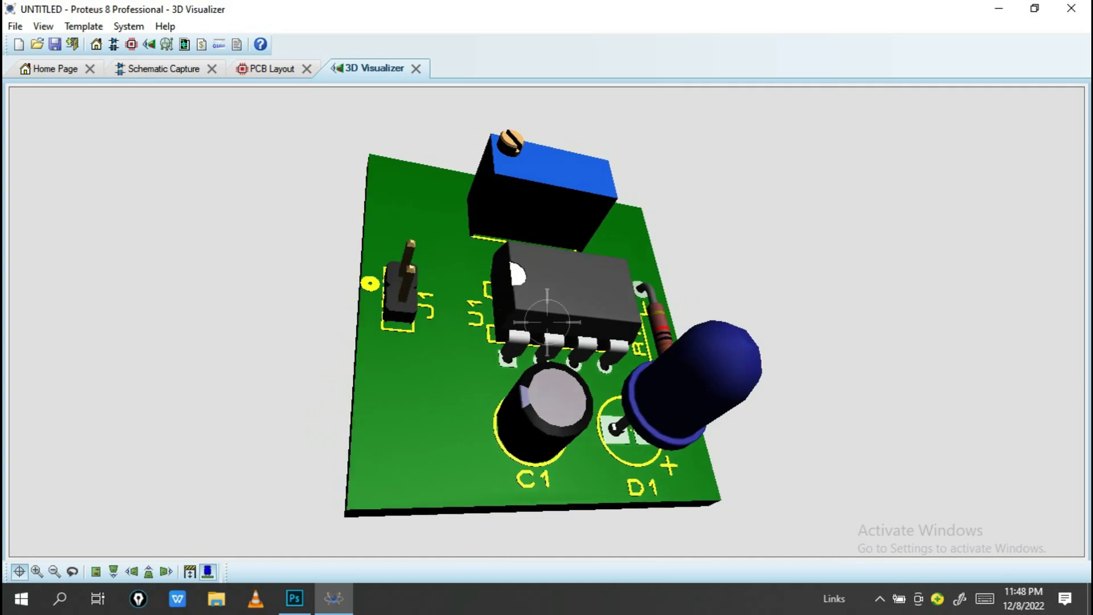
# - Move connector J1 one grid square right toward U1 in the PCB layout and check its placement in the 3D Visualizer
pyautogui.press('Escape')
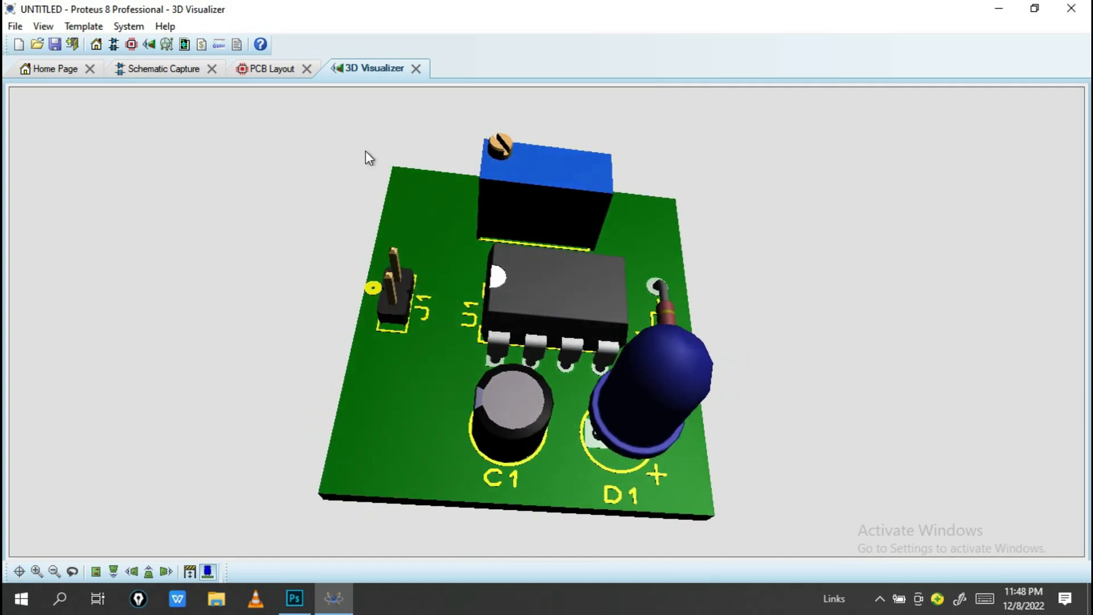
pyautogui.click(261, 71)
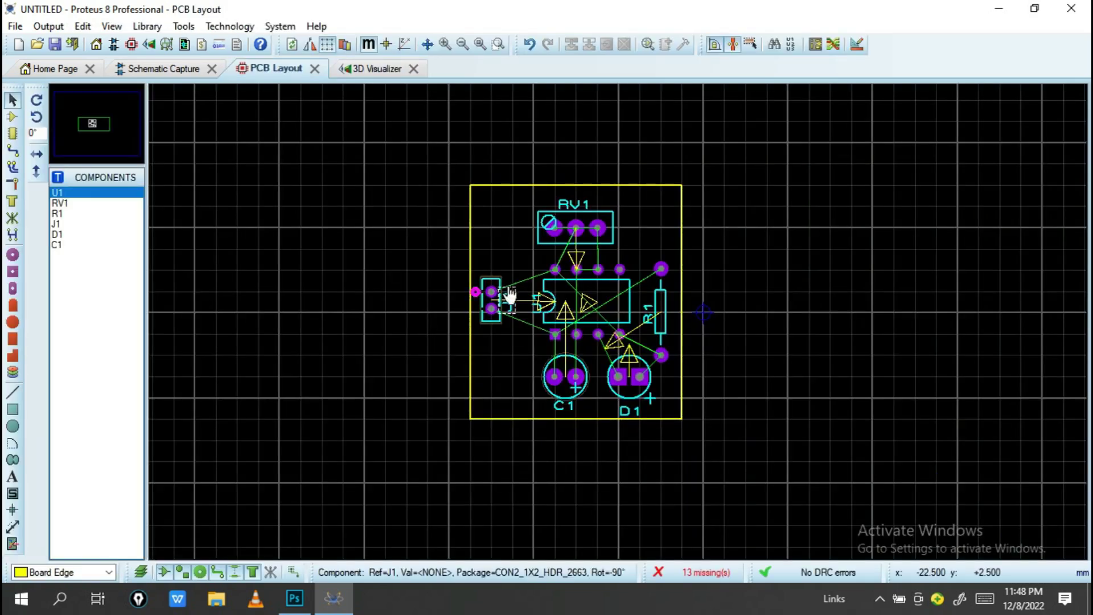
pyautogui.click(490, 293)
pyautogui.moveTo(490, 293); pyautogui.dragTo(512, 293)
pyautogui.click(836, 254)
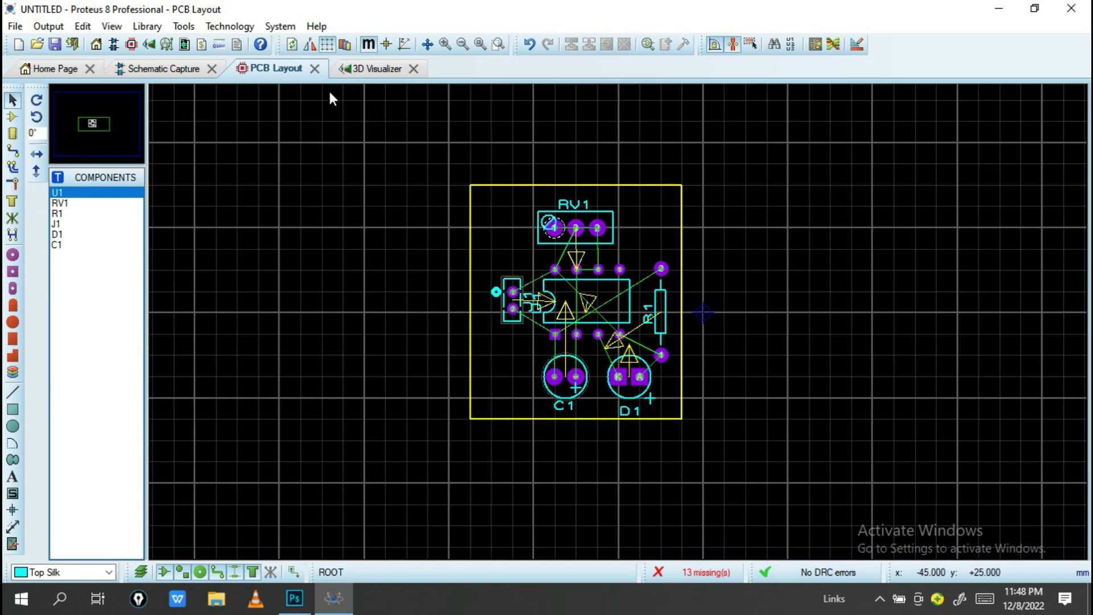
pyautogui.click(370, 69)
pyautogui.moveTo(507, 373); pyautogui.dragTo(547, 322)
pyautogui.click(546, 321)
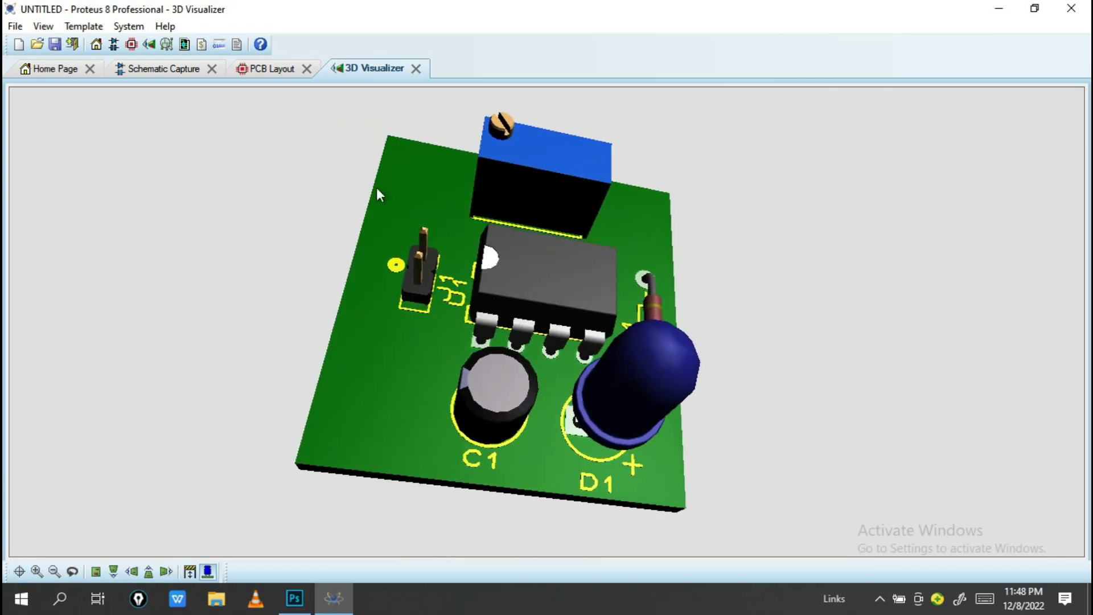
# - Add the text "SMD's" on the Top Silk layer in the PCB layout, below connector J1 and beside C1
pyautogui.click(264, 71)
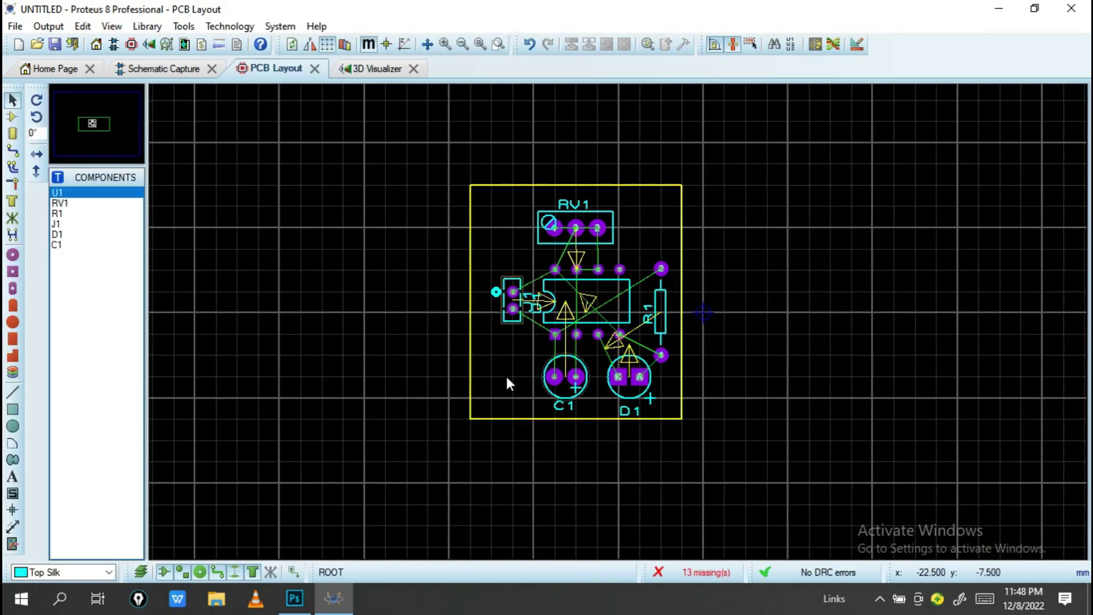
pyautogui.click(12, 476)
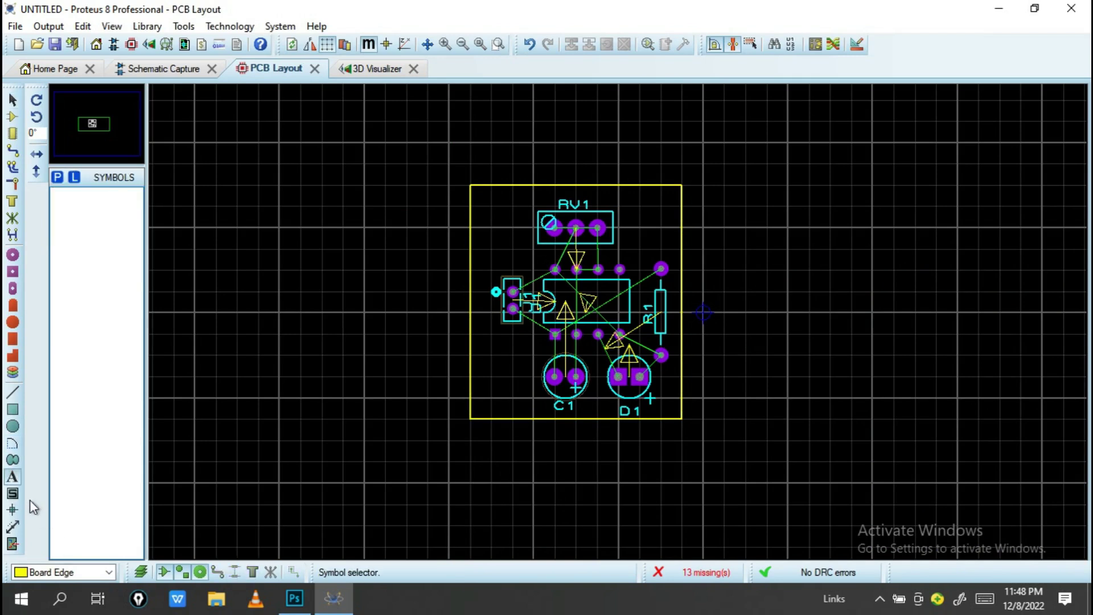
pyautogui.click(81, 572)
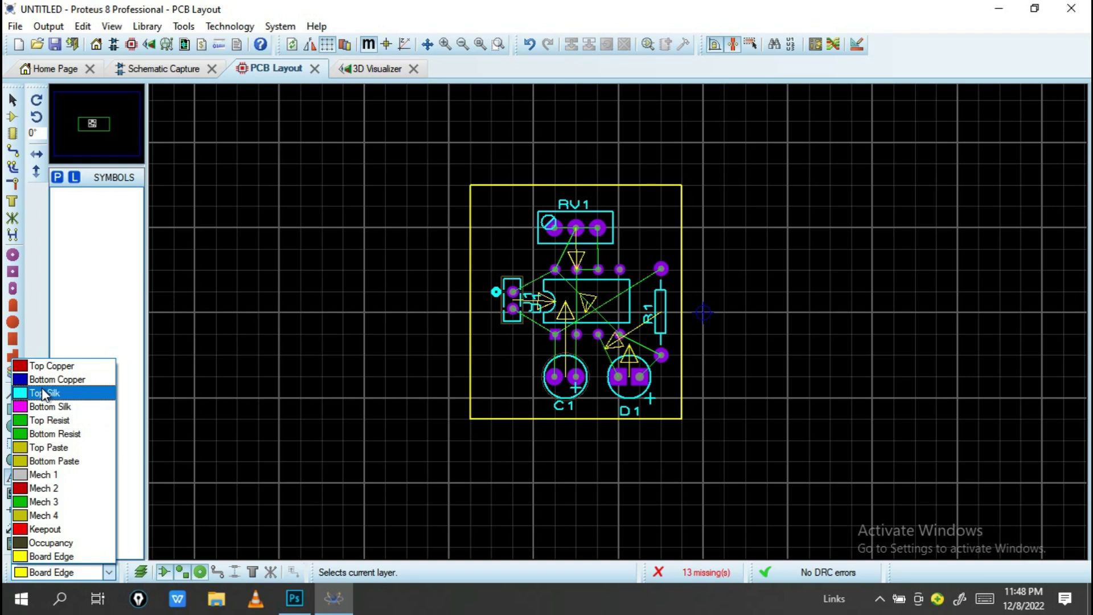
pyautogui.click(43, 393)
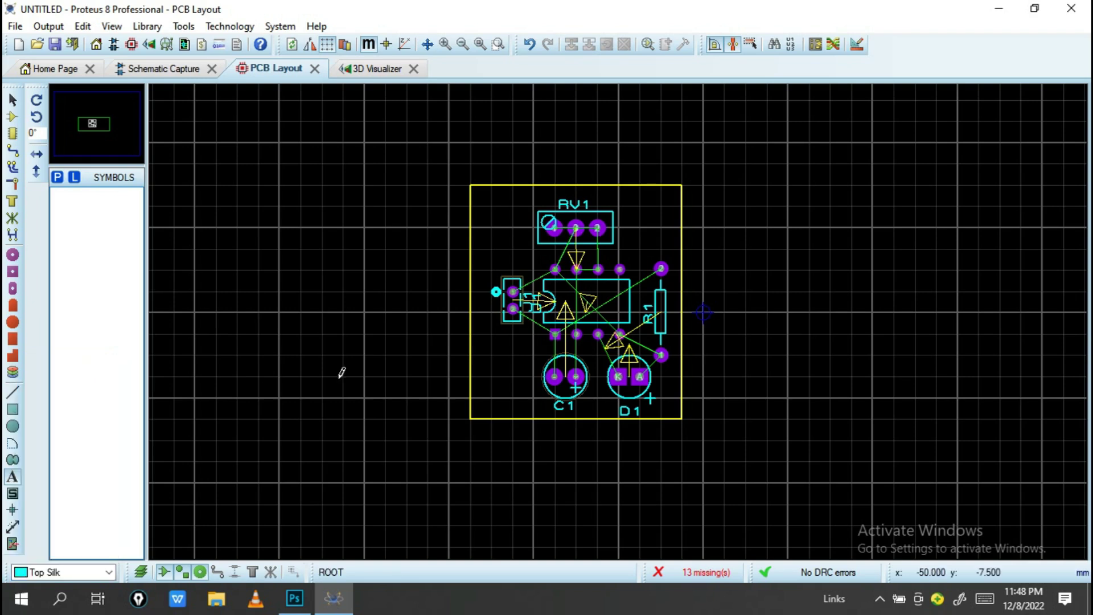
pyautogui.click(487, 373)
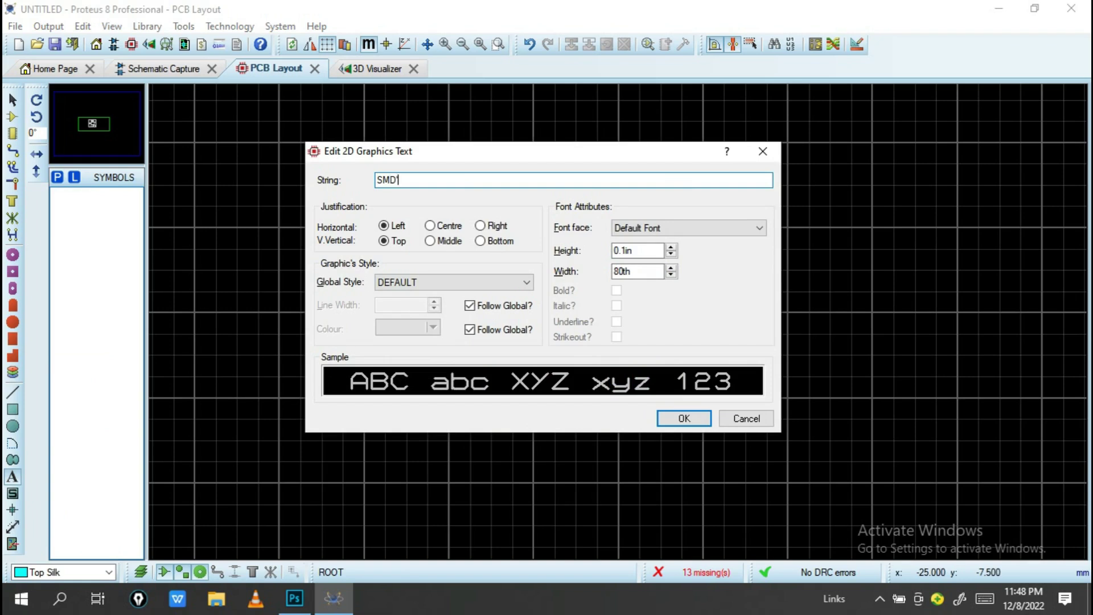
pyautogui.press('Return')
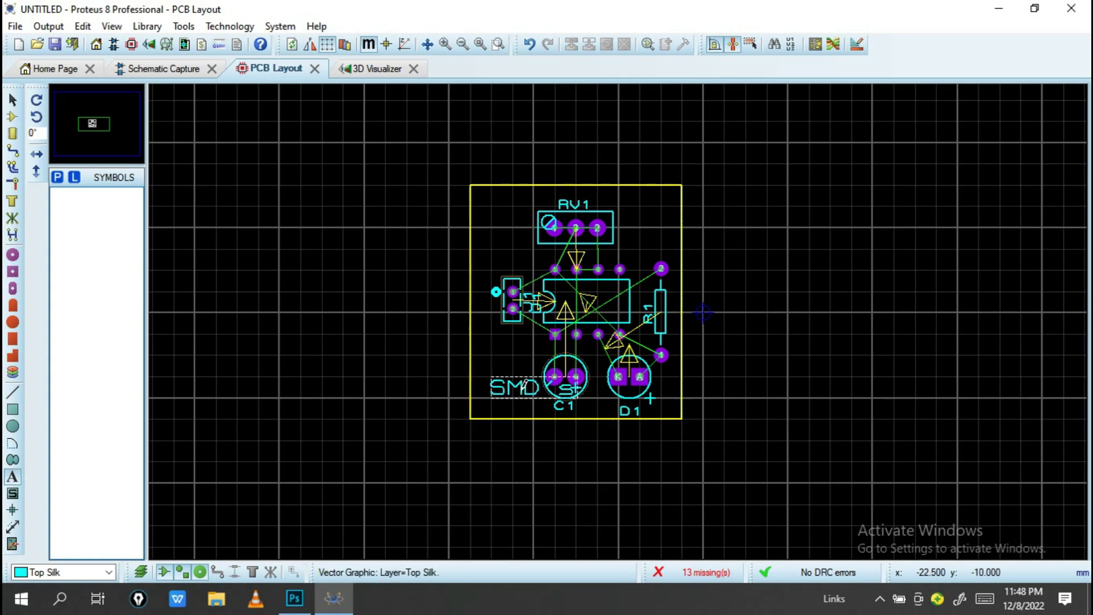
# - Shrink the "SMD's" silkscreen text to a height of 80th and a width of 40th
pyautogui.click(13, 100)
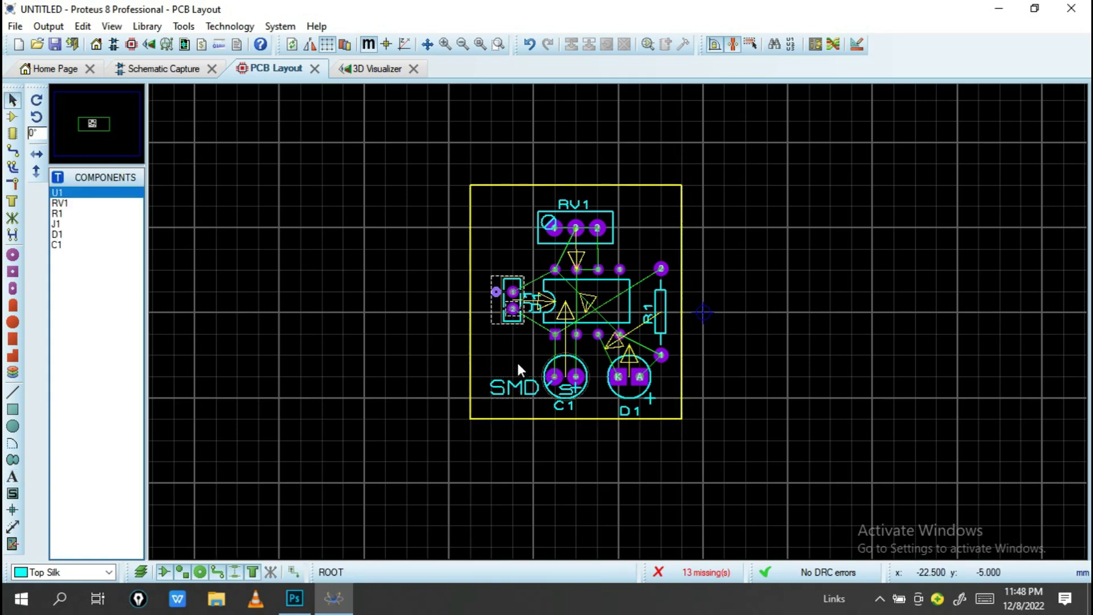
pyautogui.rightClick(520, 380)
pyautogui.click(599, 166)
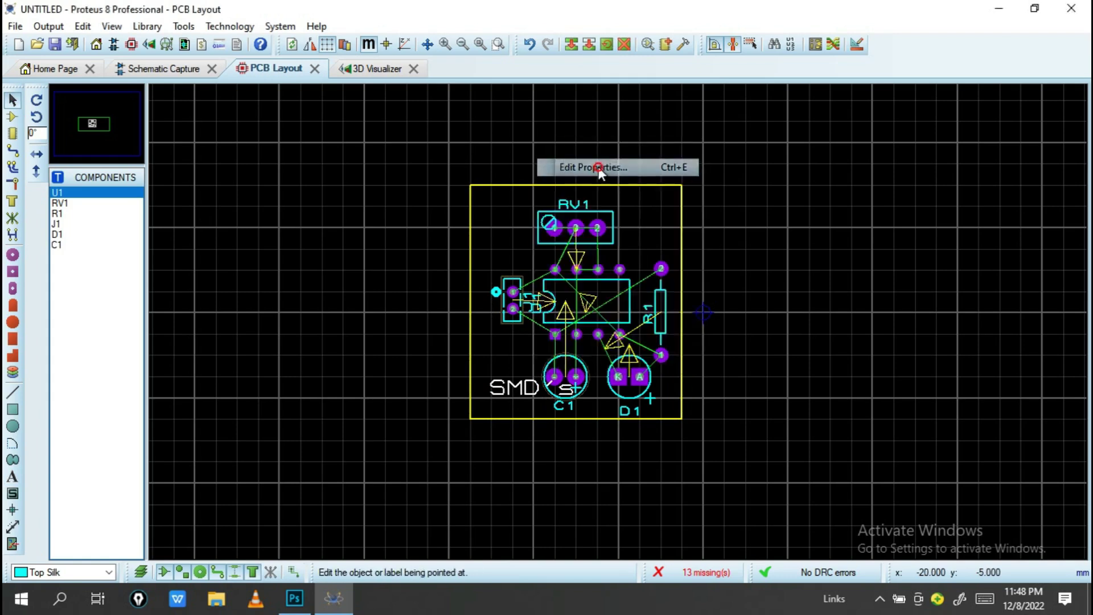
pyautogui.click(671, 254)
pyautogui.click(672, 254)
pyautogui.click(672, 247)
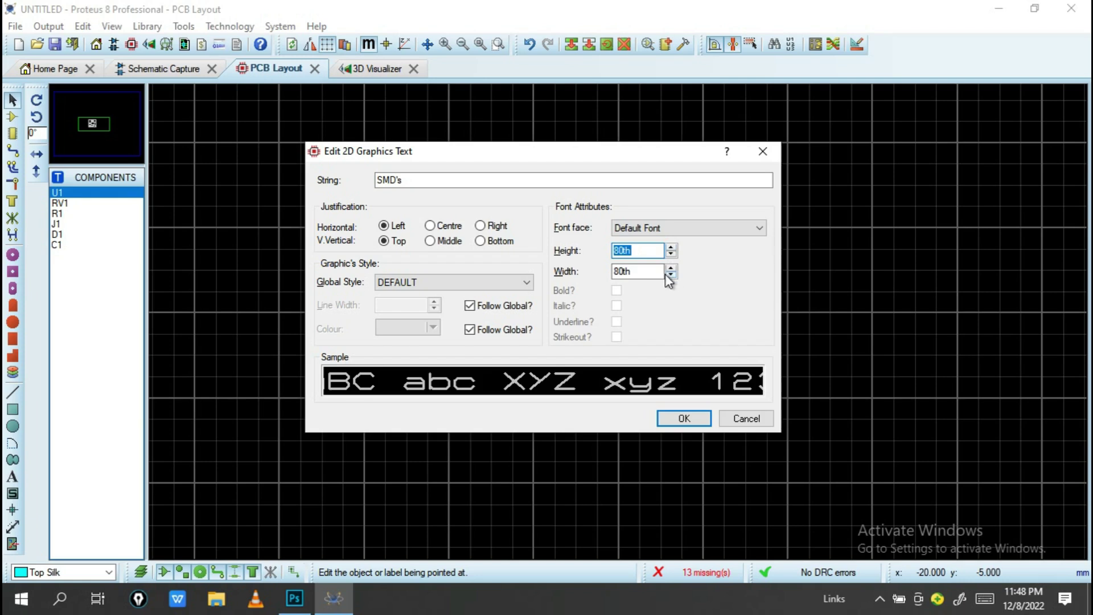
pyautogui.click(670, 277)
pyautogui.click(669, 276)
pyautogui.click(670, 276)
pyautogui.click(670, 276)
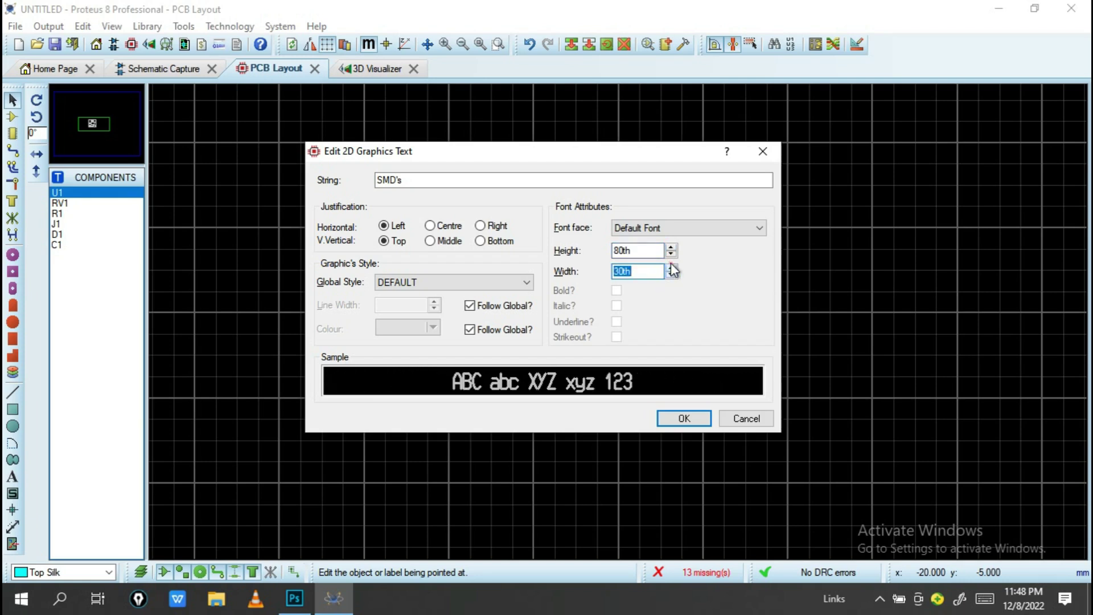
pyautogui.click(671, 267)
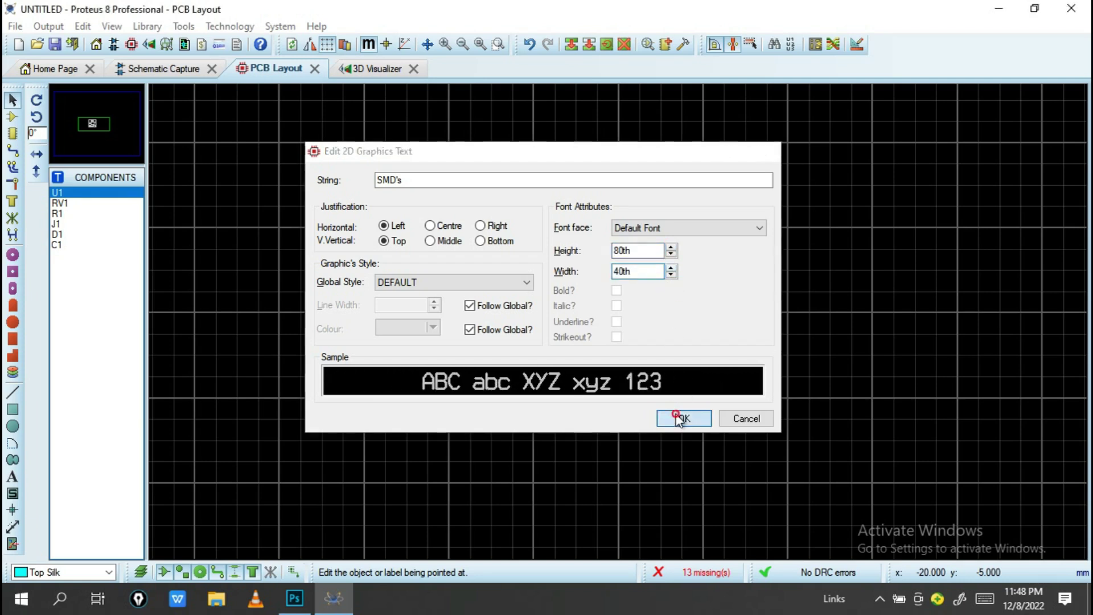
pyautogui.click(680, 414)
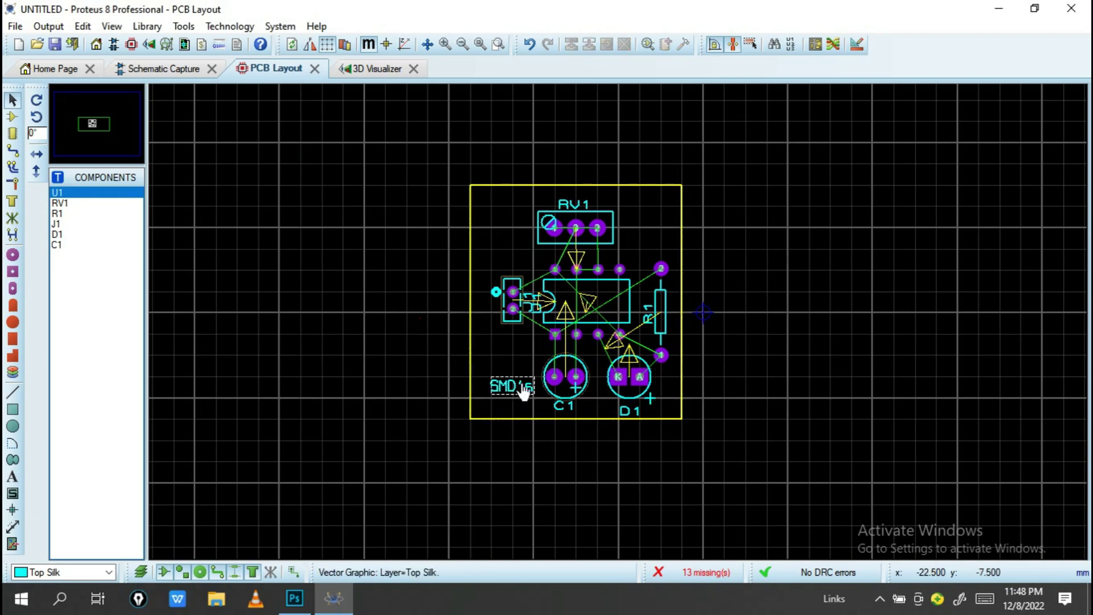
# - Move connector J1 one grid square back toward the board's left edge and check it and the silkscreen text in 3D
pyautogui.click(378, 69)
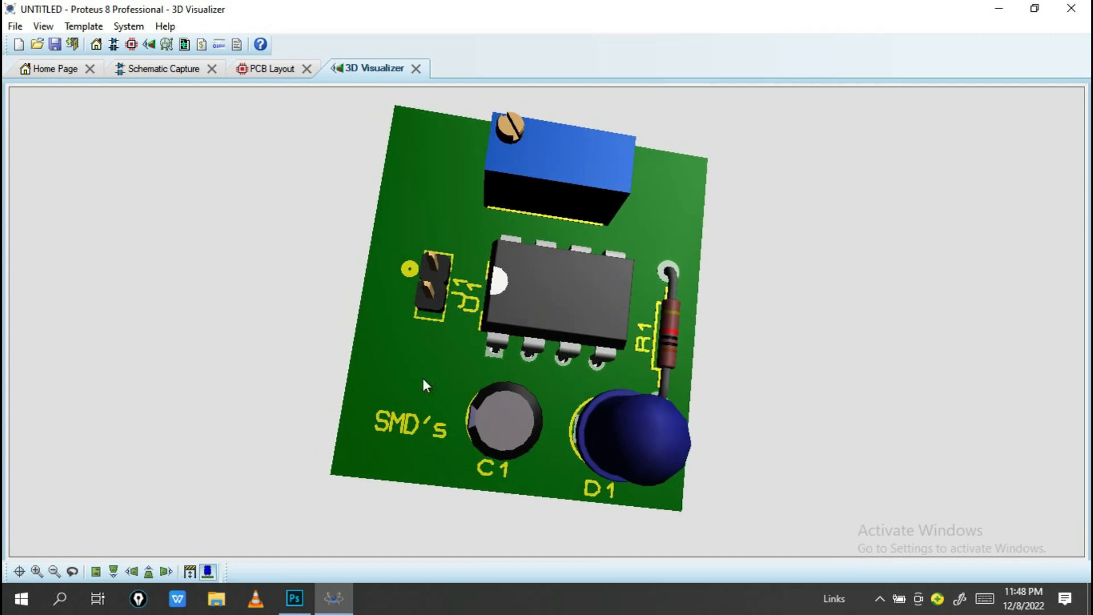
pyautogui.click(263, 69)
pyautogui.moveTo(508, 292); pyautogui.dragTo(490, 292)
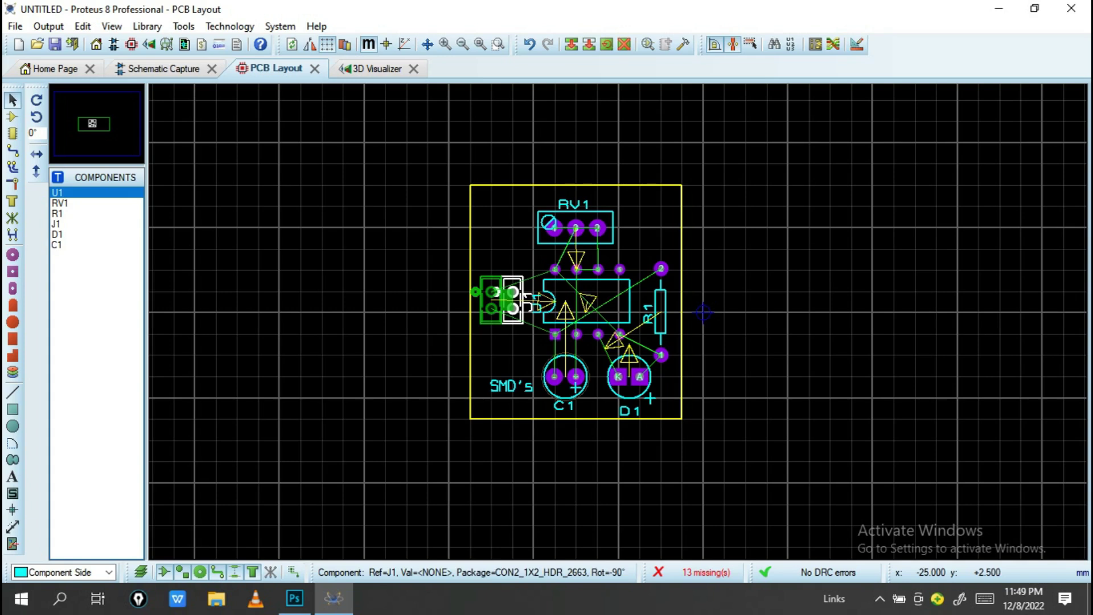
pyautogui.click(362, 70)
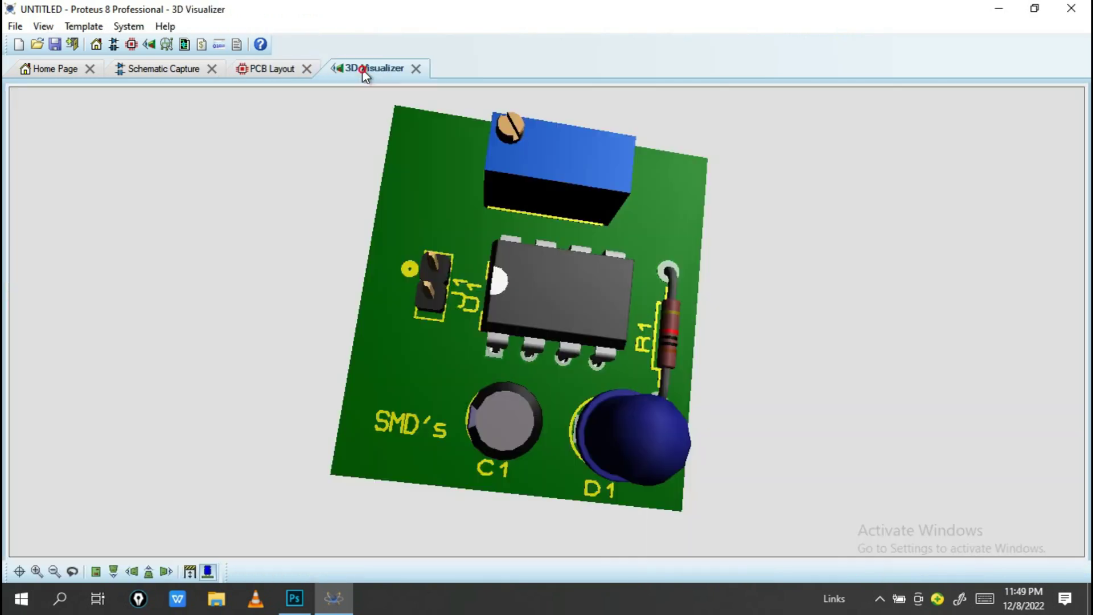
pyautogui.middleClick(546, 322)
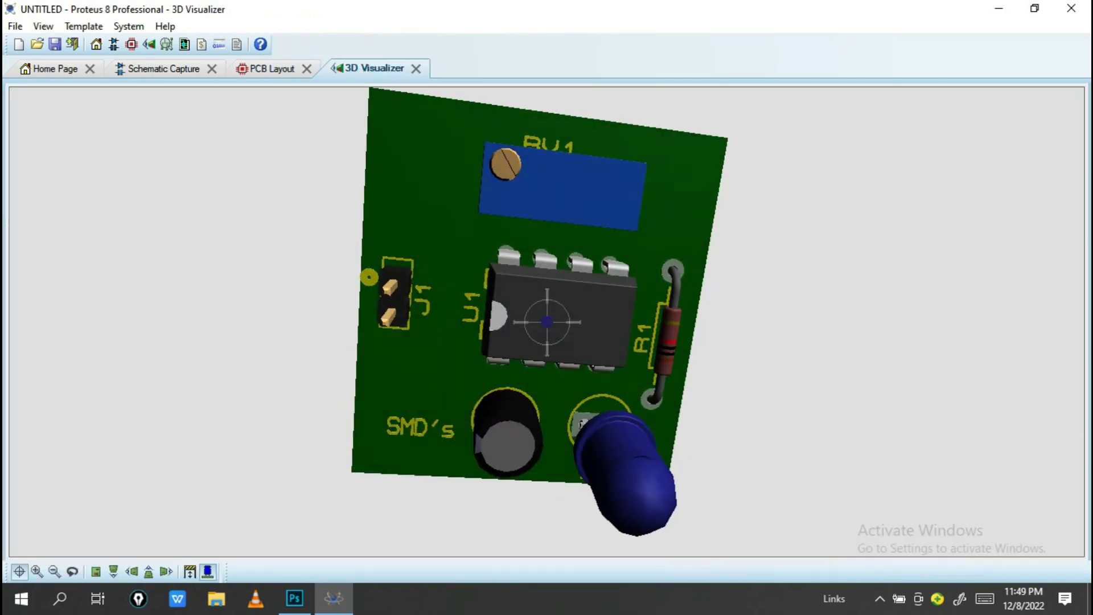
pyautogui.moveTo(546, 322)
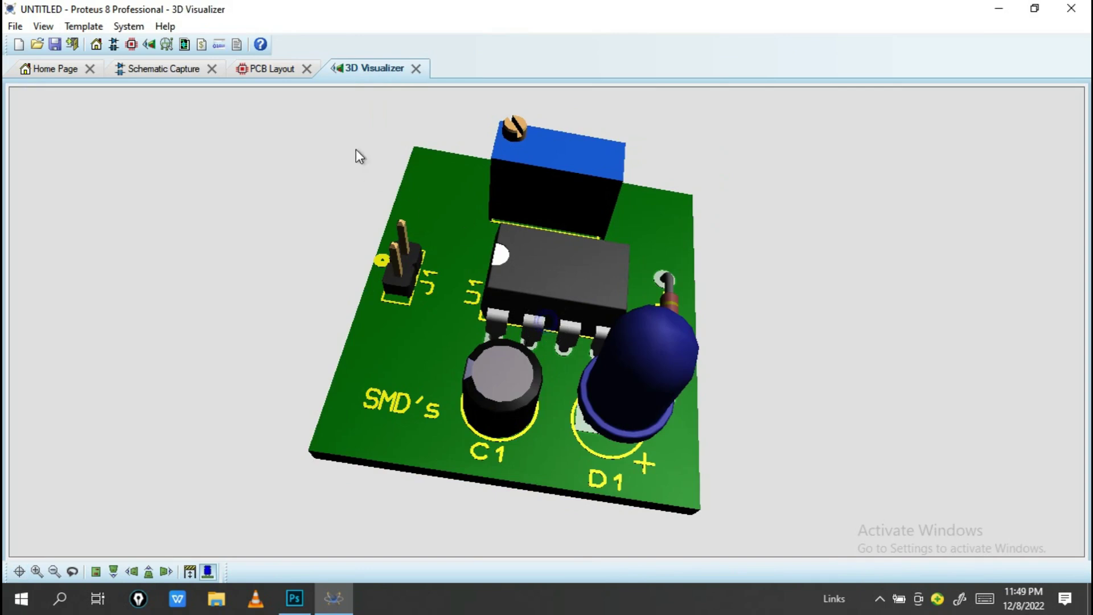
# - Try routing a DEFAULT trace on Bottom Copper in the PCB layout from RV1's right pad down toward D1, and delete it
pyautogui.click(254, 72)
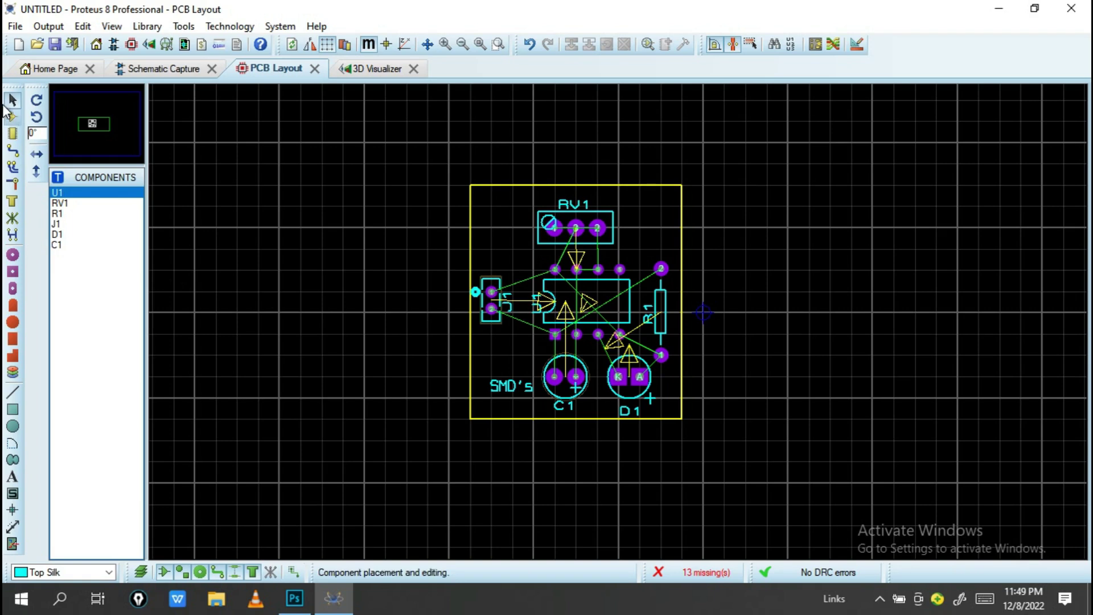
pyautogui.click(12, 150)
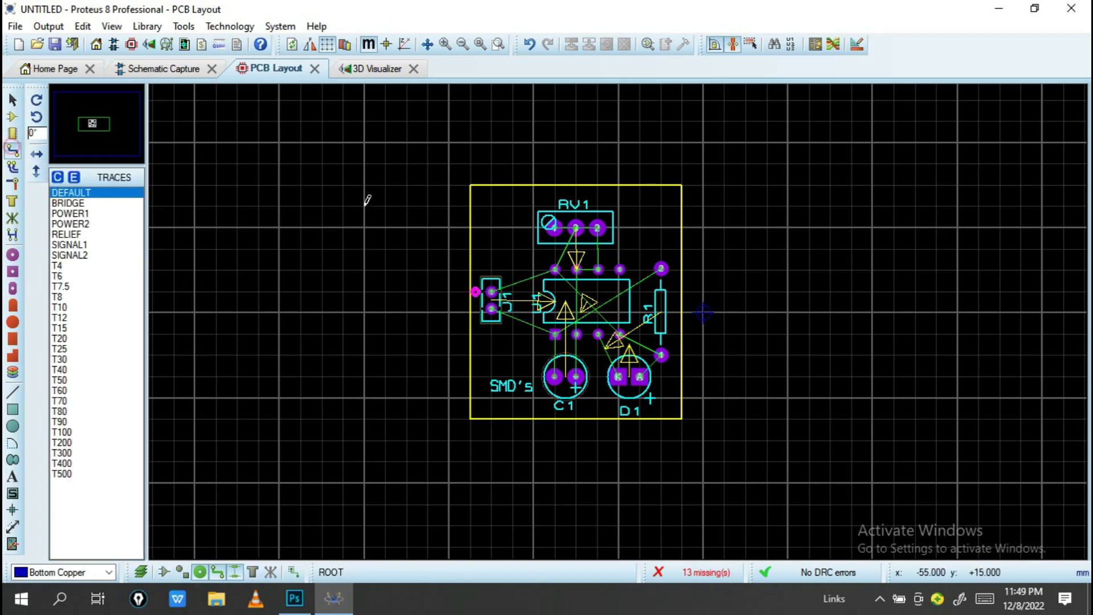
pyautogui.click(599, 222)
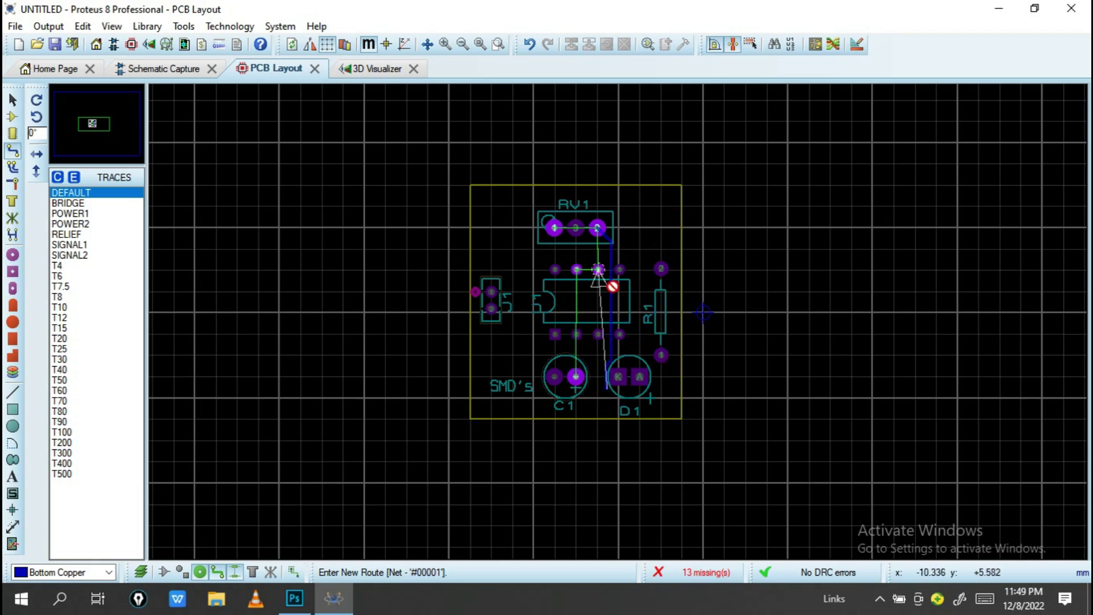
pyautogui.rightClick(637, 377)
pyautogui.click(605, 367)
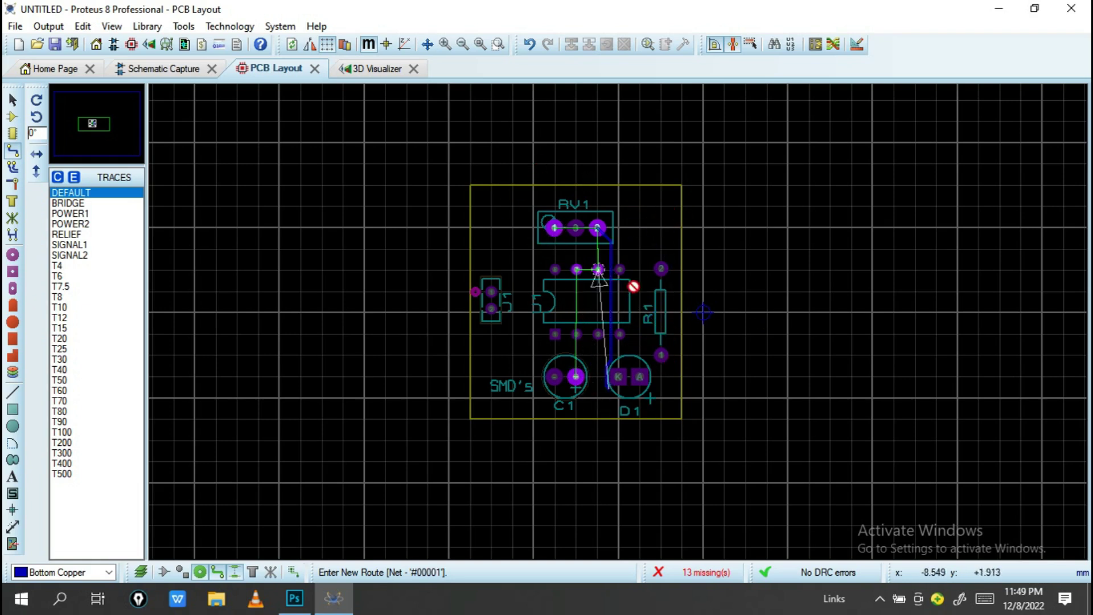
pyautogui.rightClick(703, 242)
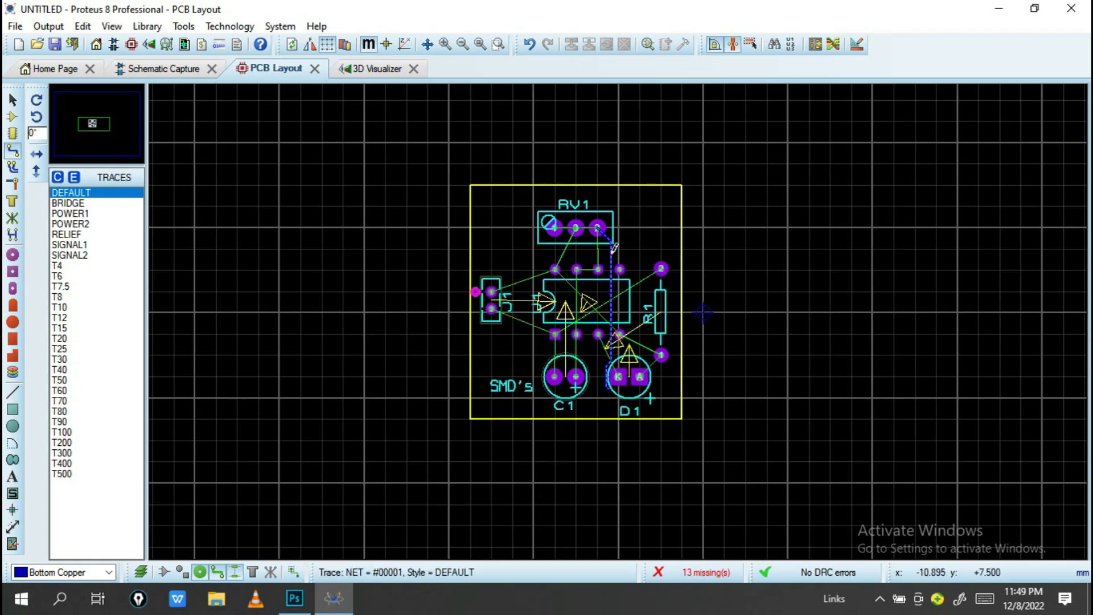
pyautogui.rightClick(611, 273)
pyautogui.click(678, 204)
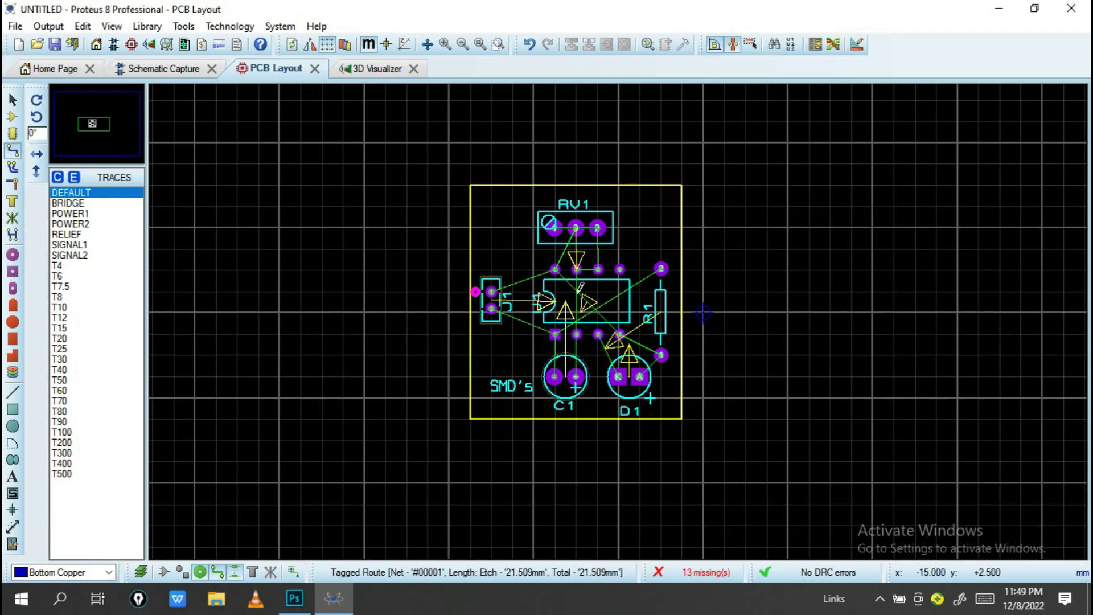
# - In the design rules, set the POWER net class's Pair 1 horizontal autorouting layer to Bottom Copper
pyautogui.click(855, 41)
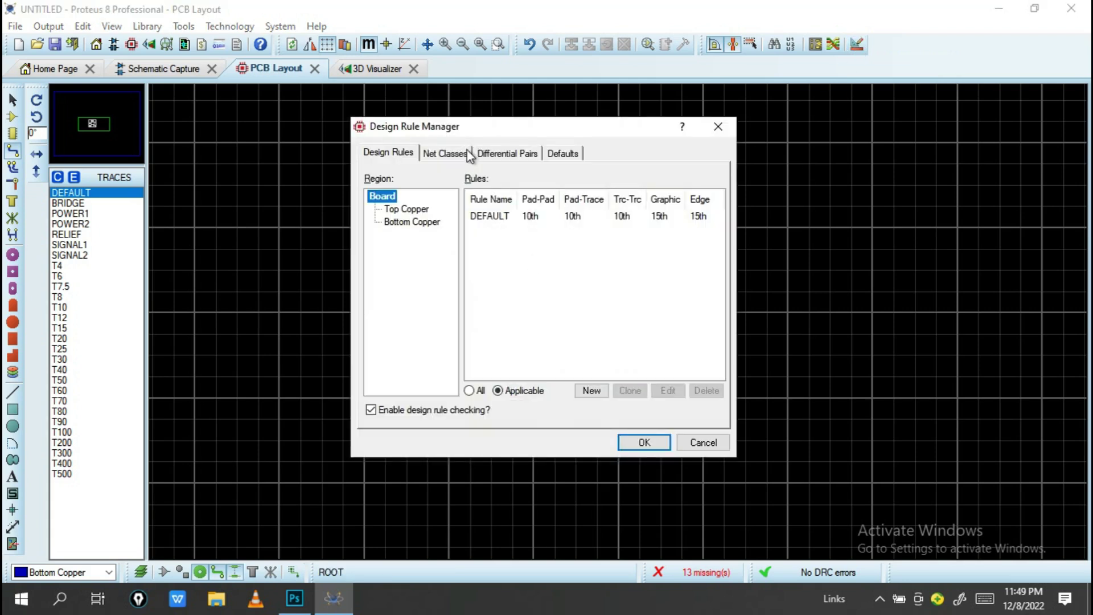
pyautogui.click(462, 156)
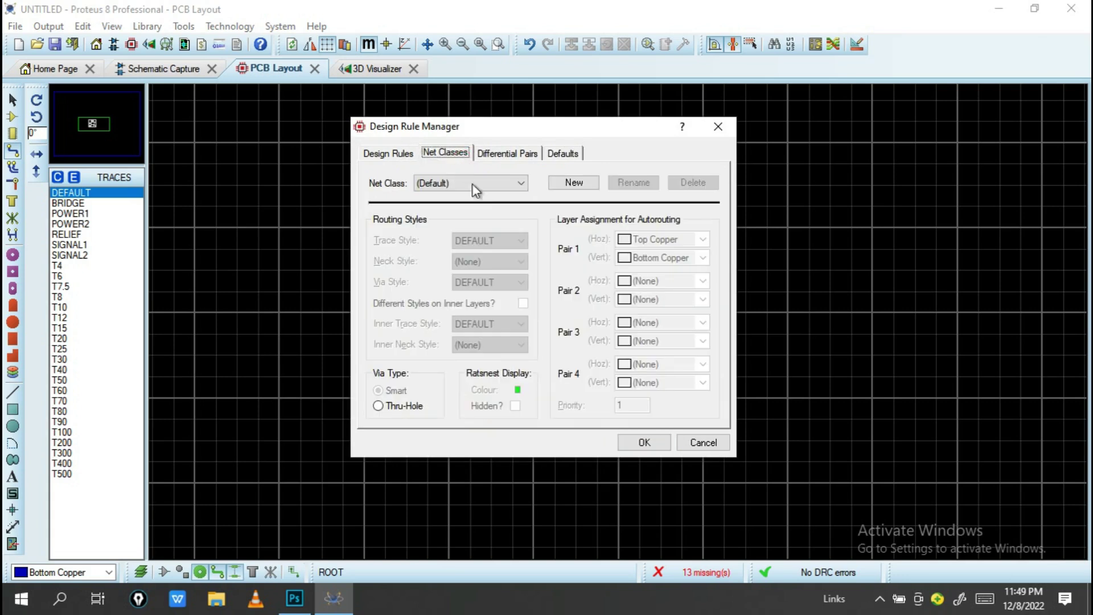
pyautogui.click(501, 187)
pyautogui.click(433, 208)
pyautogui.click(649, 240)
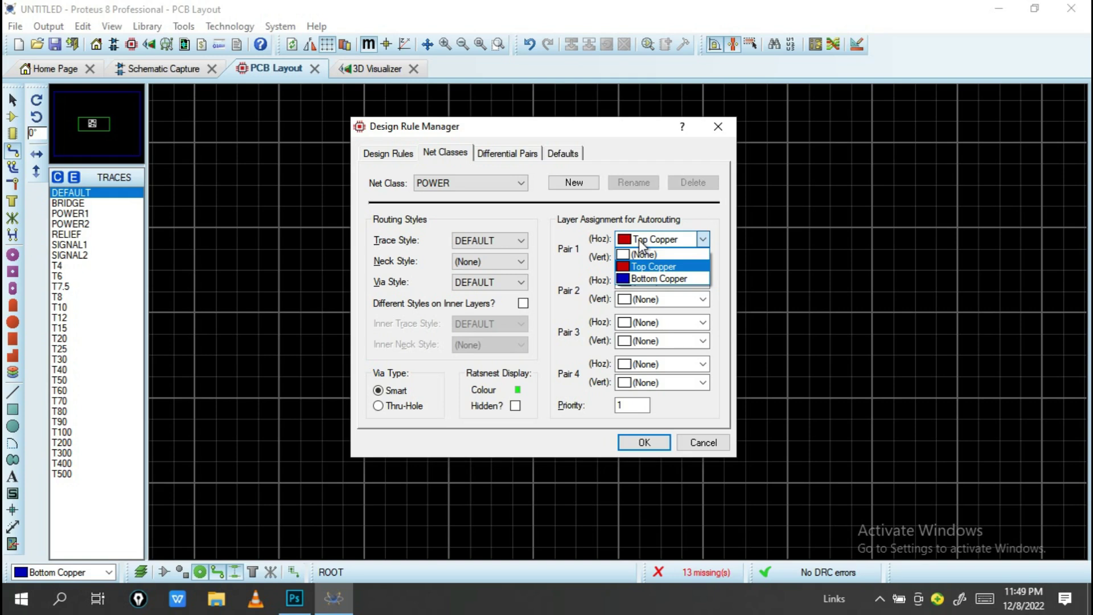
pyautogui.click(652, 280)
# - Set the POWER net class's routing styles to trace T50, neck T40 and via V50
pyautogui.click(498, 240)
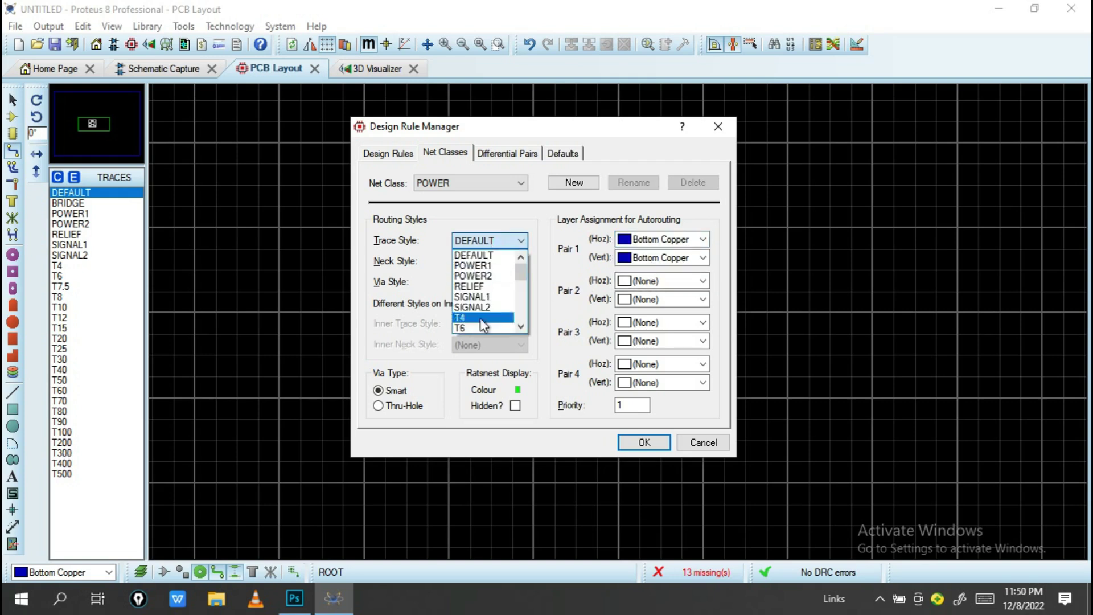
pyautogui.scroll(-5, 484, 296)
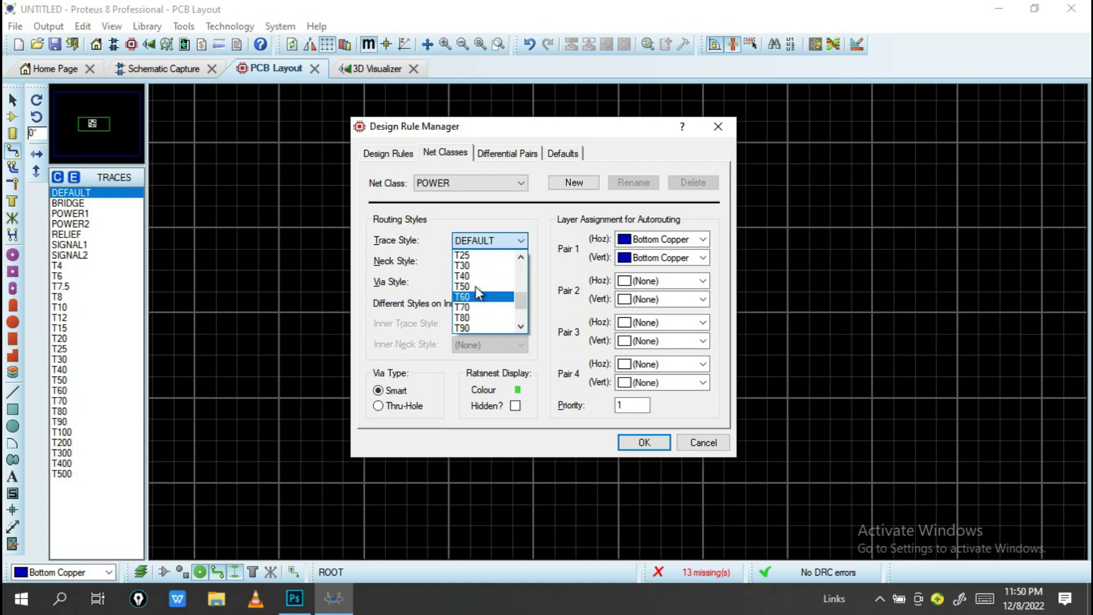
pyautogui.click(466, 290)
pyautogui.click(476, 261)
pyautogui.scroll(-3, 478, 311)
pyautogui.click(477, 308)
pyautogui.click(484, 283)
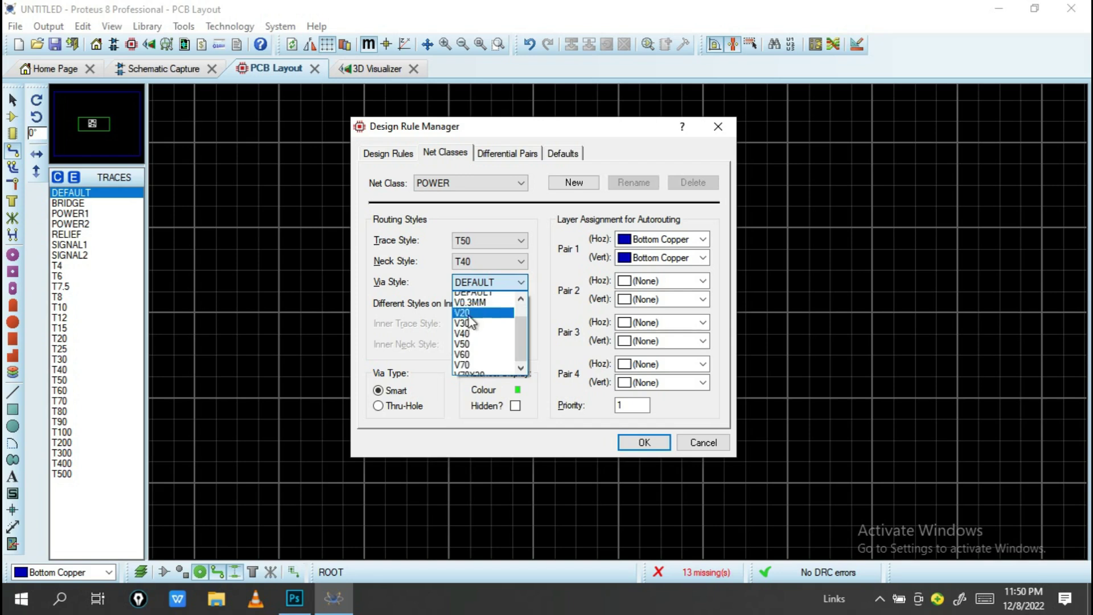
pyautogui.click(473, 326)
# - For the SIGNAL net class, set the trace style to T12 and the Pair 1 horizontal autorouting layer to Bottom Copper
pyautogui.click(477, 194)
pyautogui.click(480, 213)
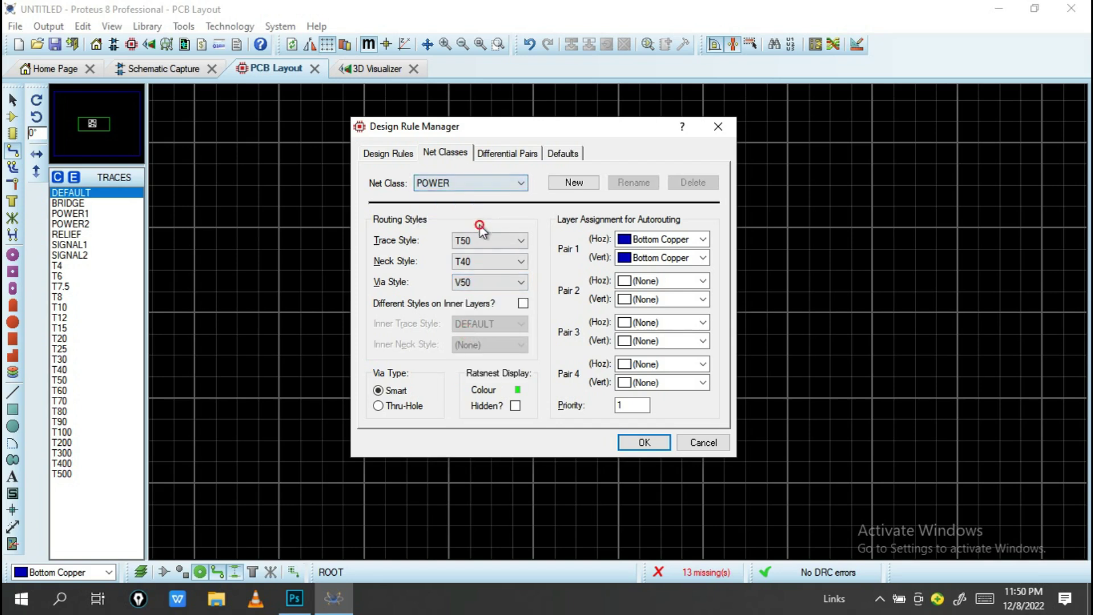
pyautogui.click(494, 186)
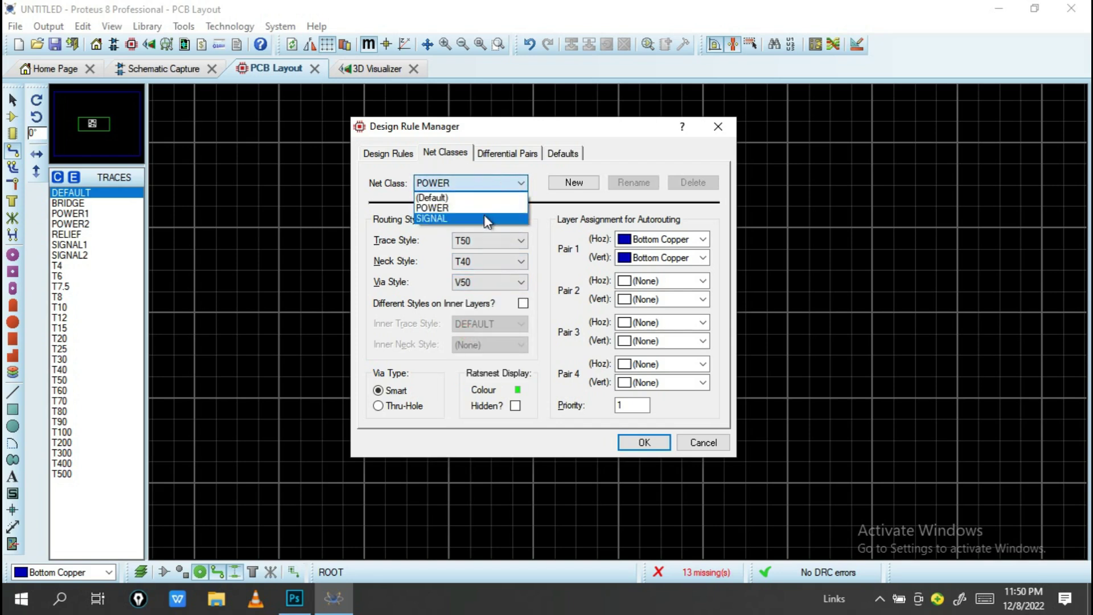
pyautogui.click(484, 219)
pyautogui.click(488, 241)
pyautogui.scroll(-2, 484, 317)
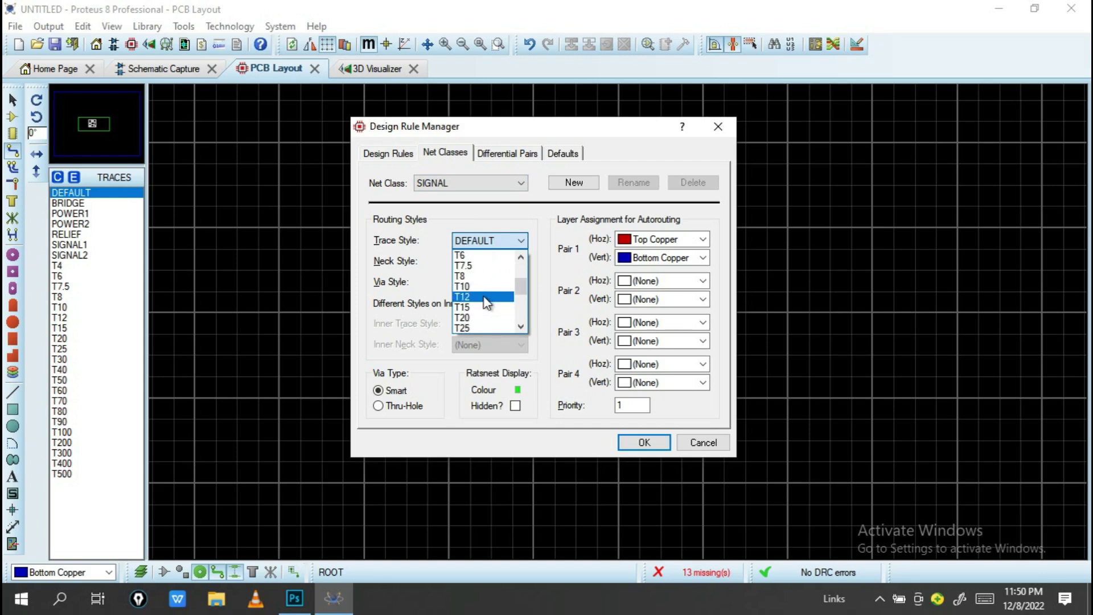
pyautogui.click(484, 296)
pyautogui.click(663, 256)
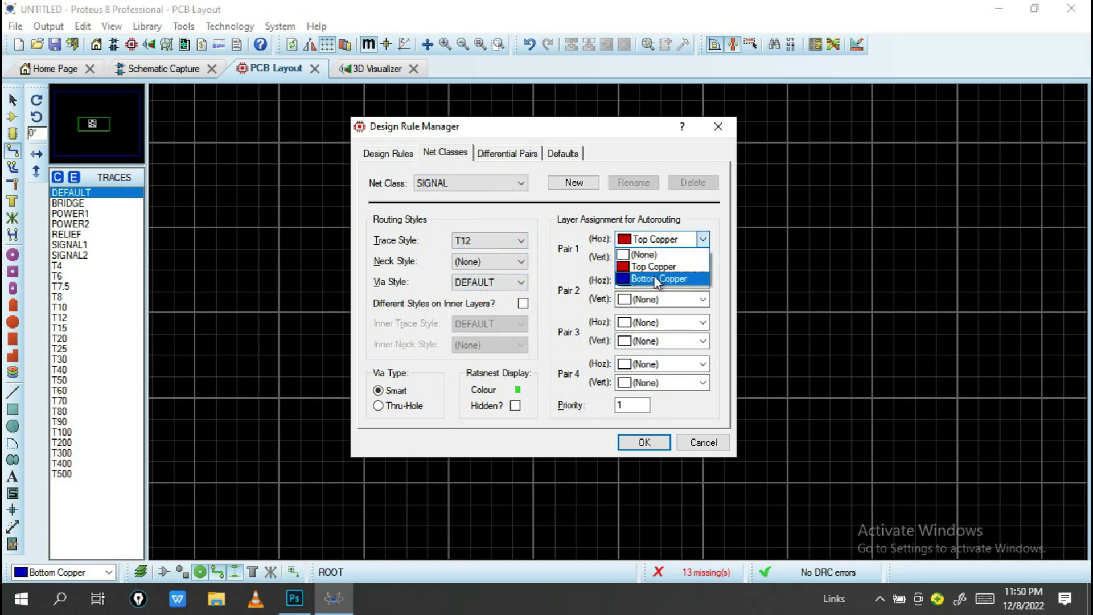
pyautogui.click(658, 279)
# - Set the SIGNAL net class's routing styles to trace T50, neck T30 and via V50, and apply the design rules
pyautogui.click(497, 242)
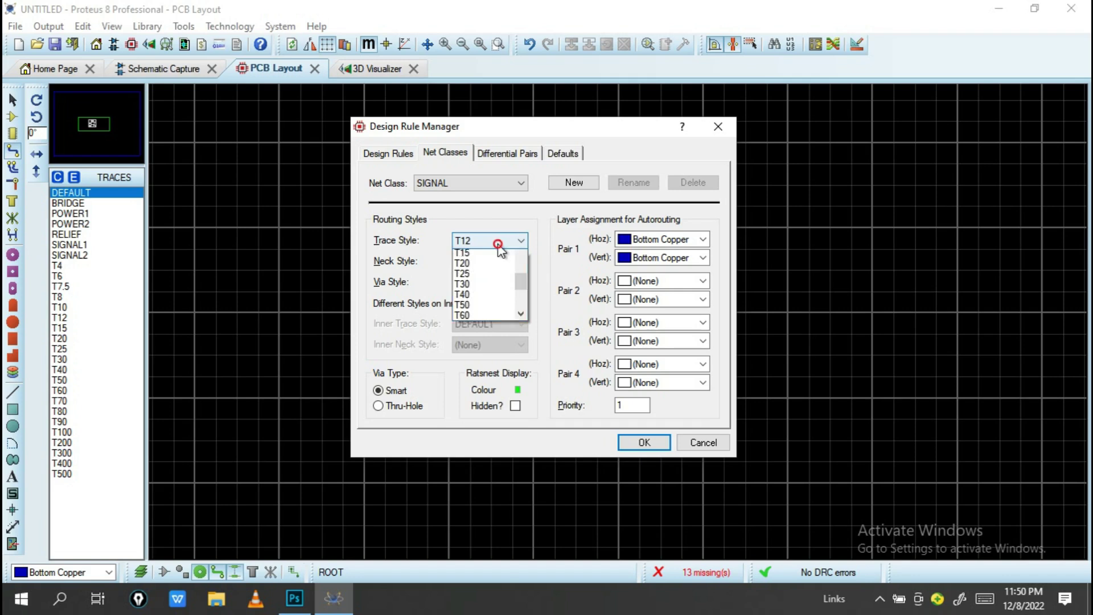
pyautogui.scroll(-2, 486, 295)
pyautogui.scroll(5, 472, 293)
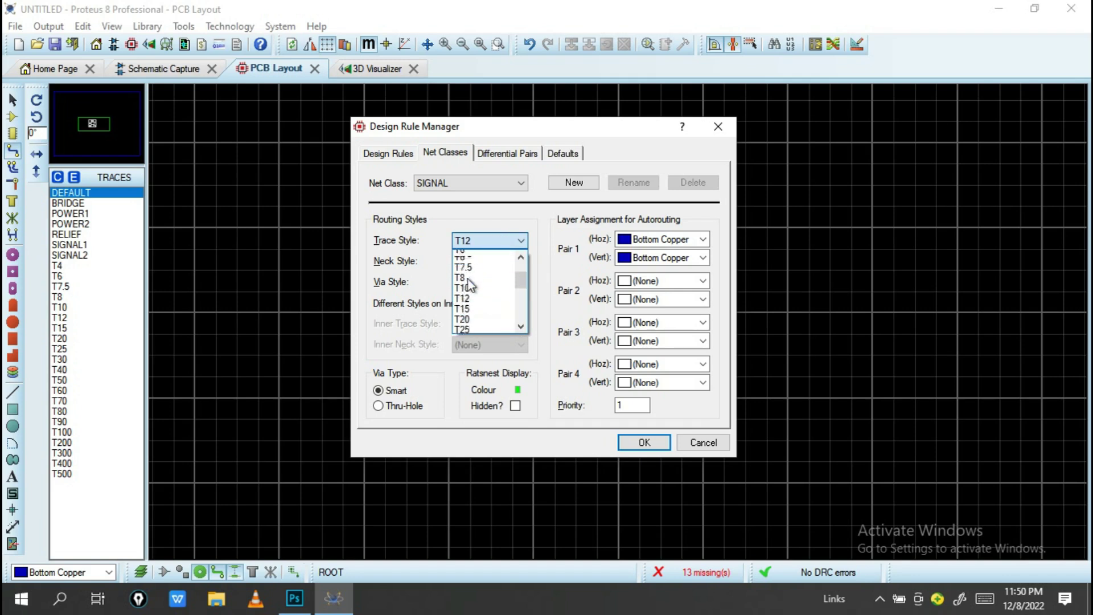
pyautogui.scroll(-3, 469, 308)
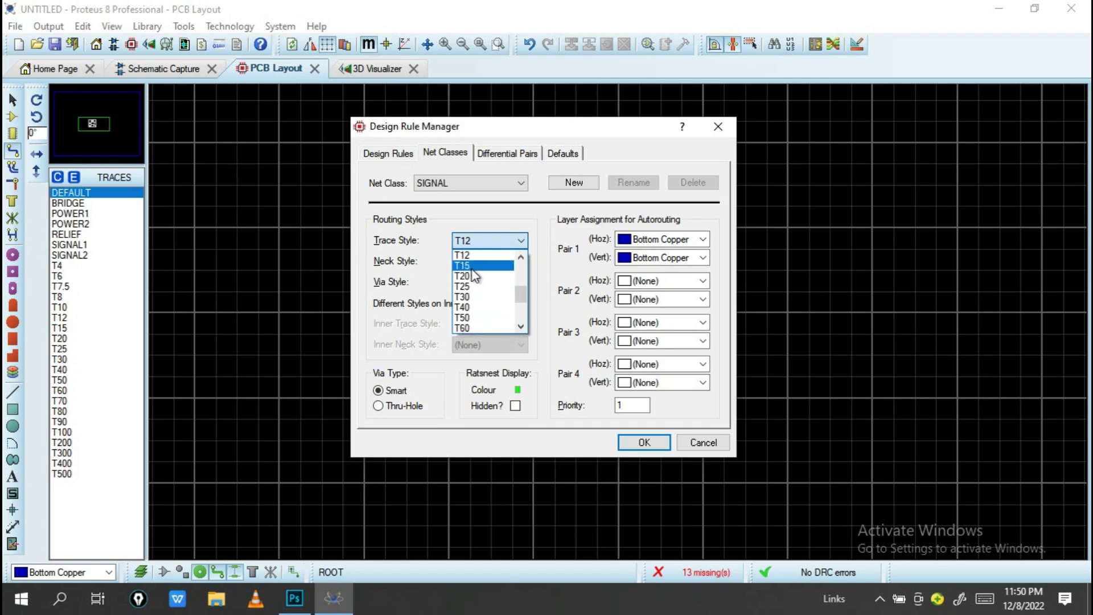
pyautogui.click(475, 320)
pyautogui.click(484, 261)
pyautogui.scroll(-3, 490, 313)
pyautogui.scroll(-5, 475, 311)
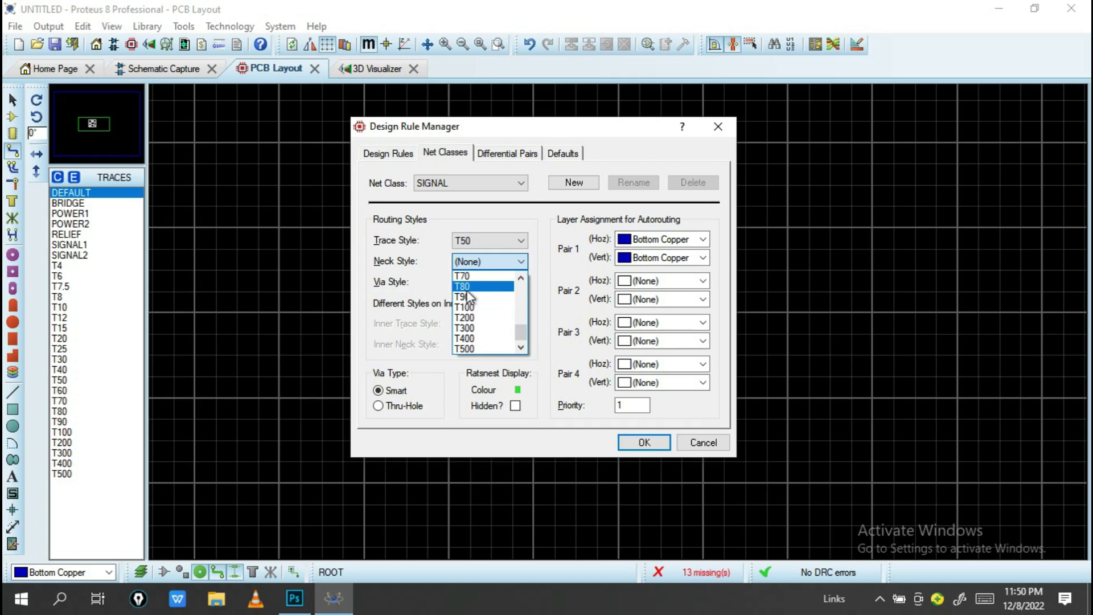
pyautogui.scroll(3, 468, 290)
pyautogui.click(469, 302)
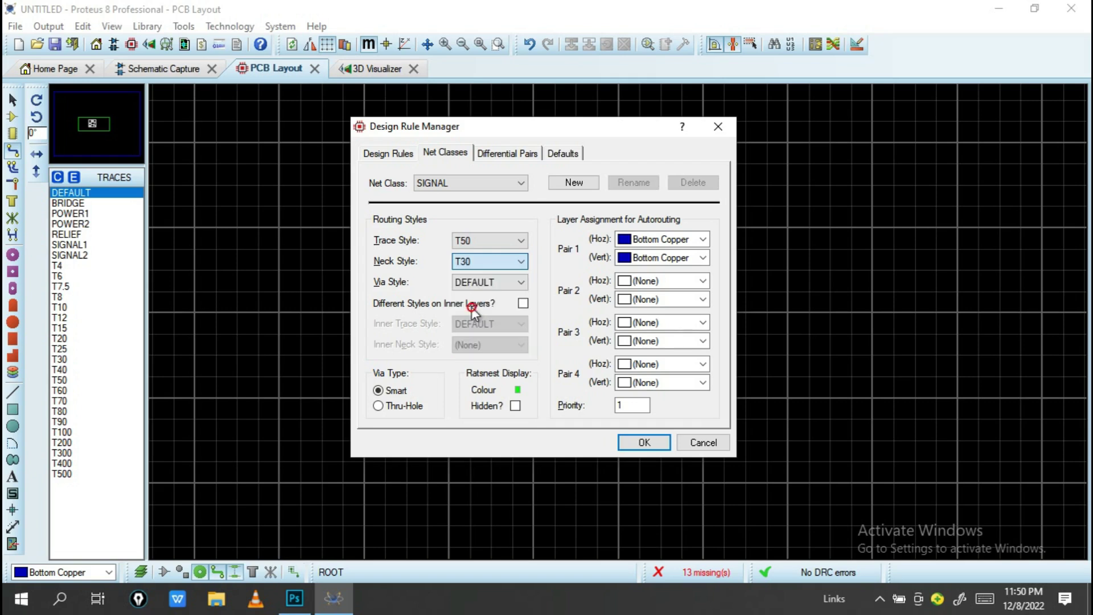
pyautogui.click(479, 283)
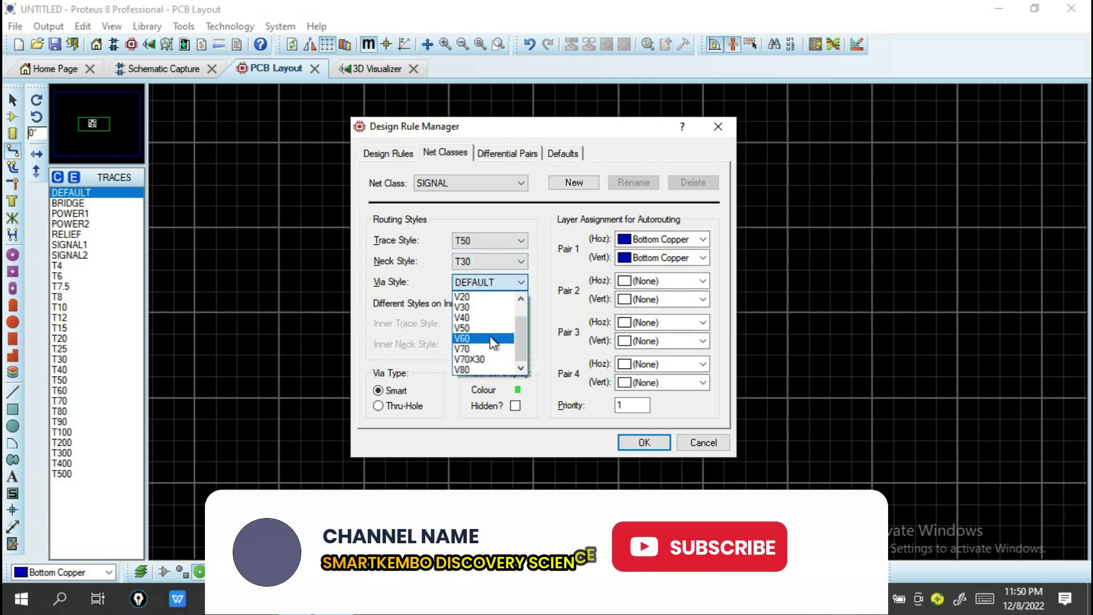
pyautogui.click(478, 348)
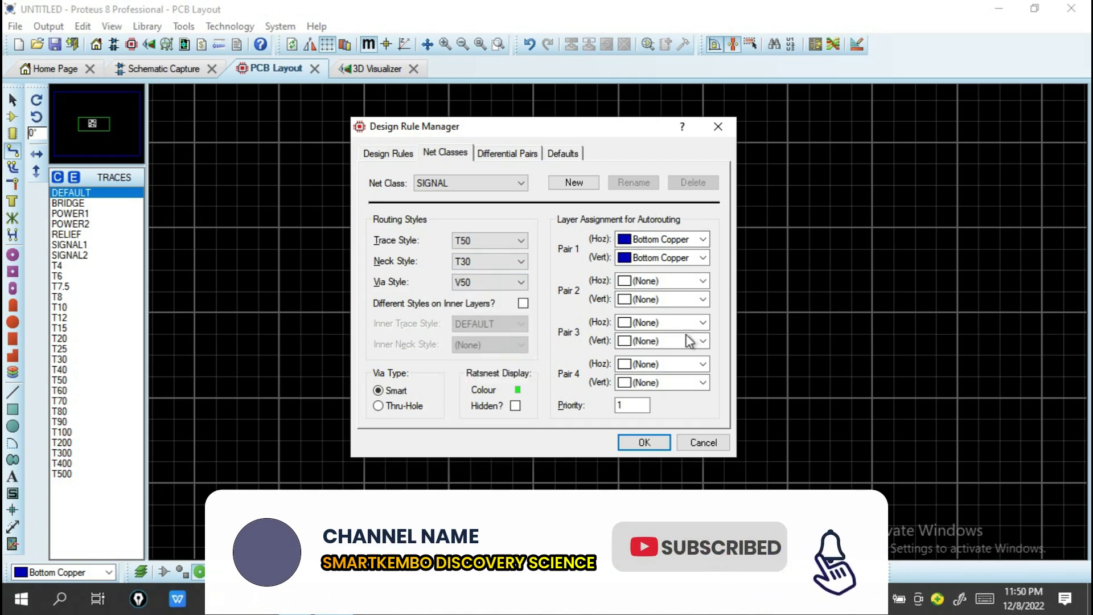
pyautogui.click(655, 442)
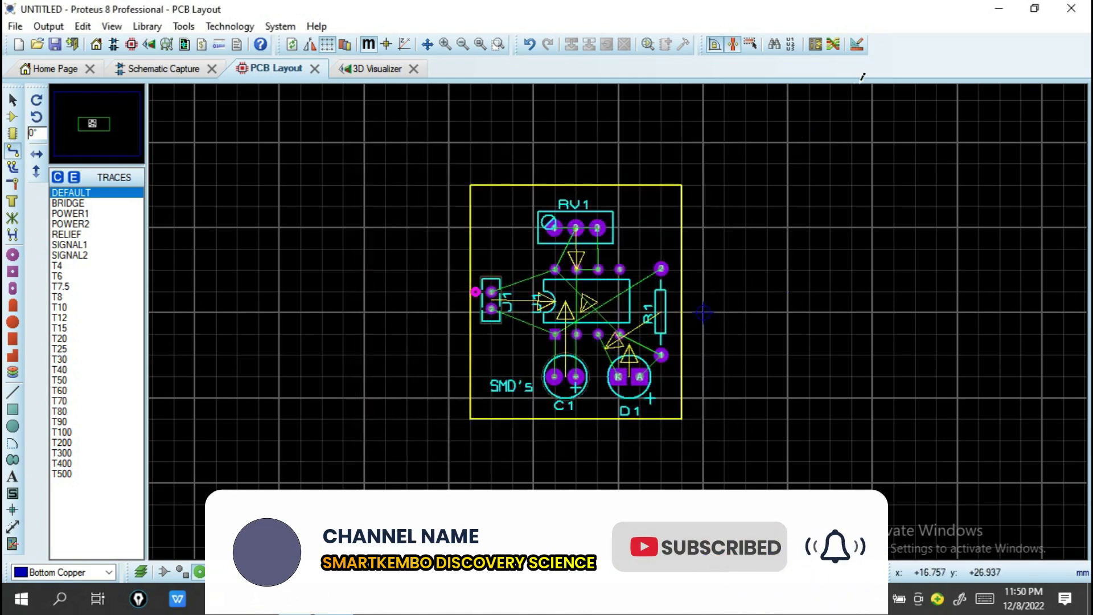
# - Autoroute the board with the basic automatic schedule, and run the autorouter a second time with the same settings
pyautogui.click(788, 330)
pyautogui.press('Escape')
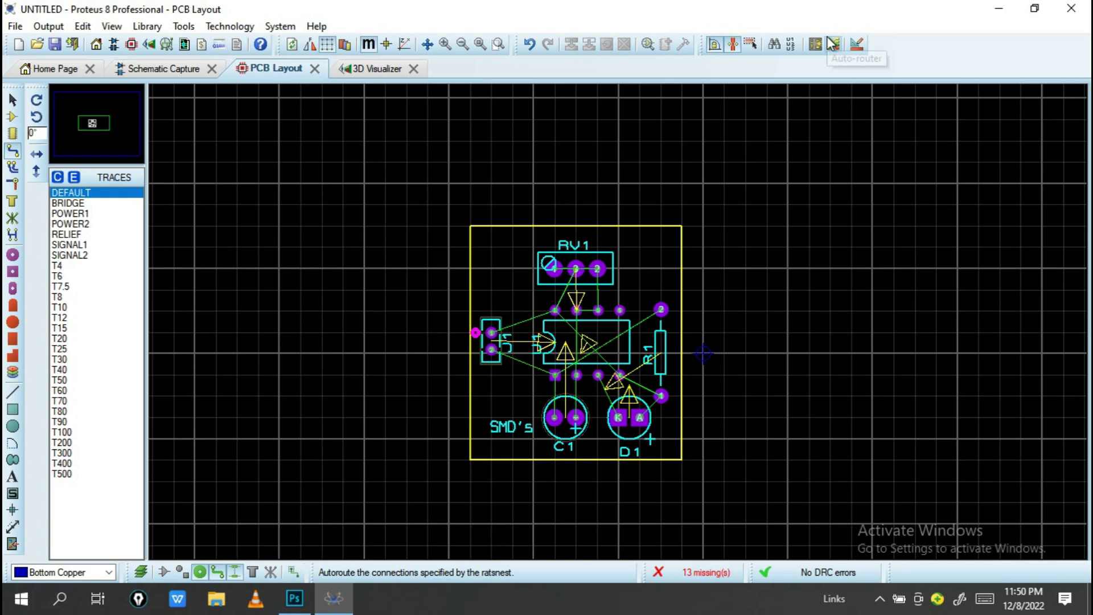
pyautogui.click(832, 44)
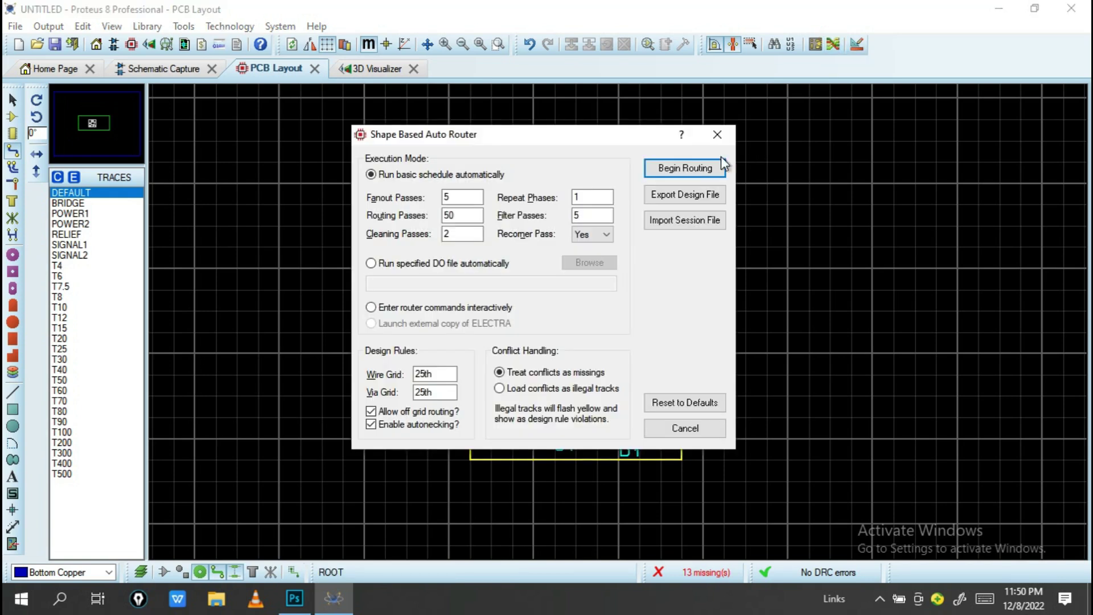
pyautogui.click(686, 171)
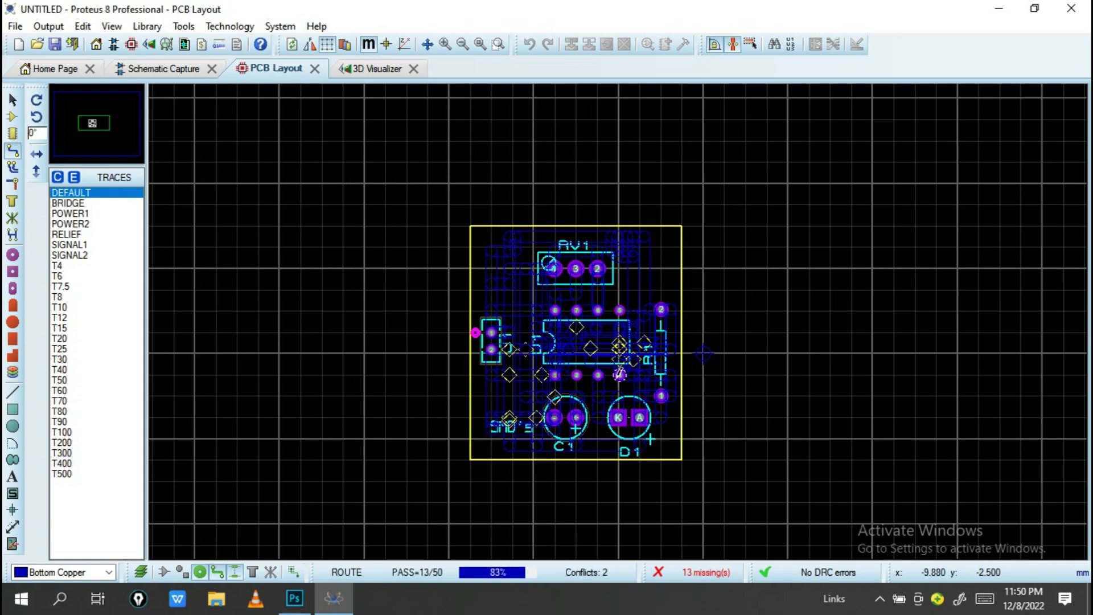
pyautogui.scroll(2, 623, 387)
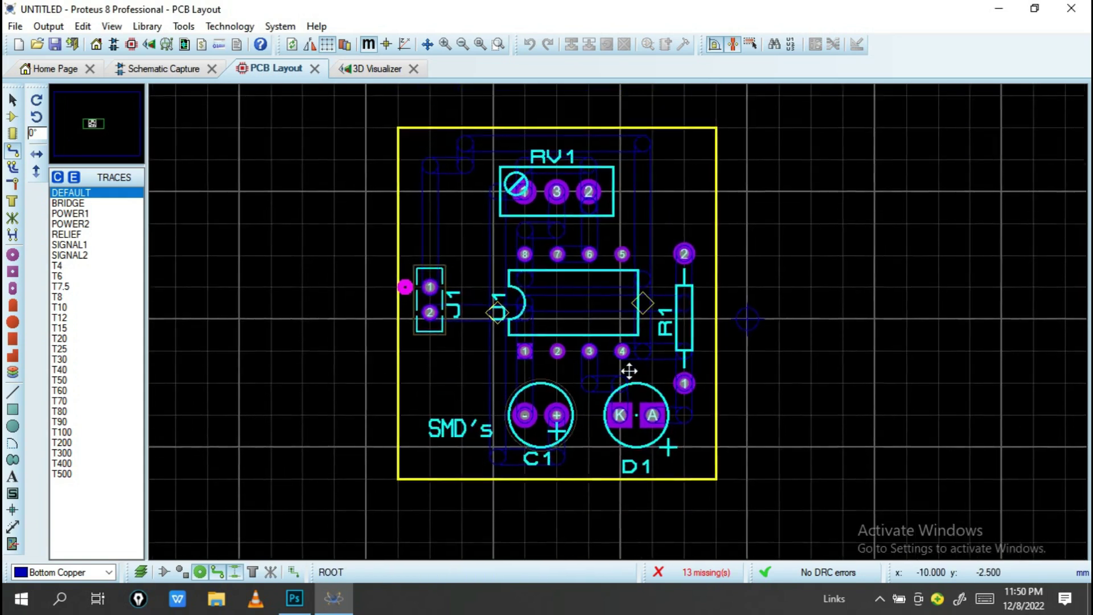
pyautogui.scroll(1, 630, 371)
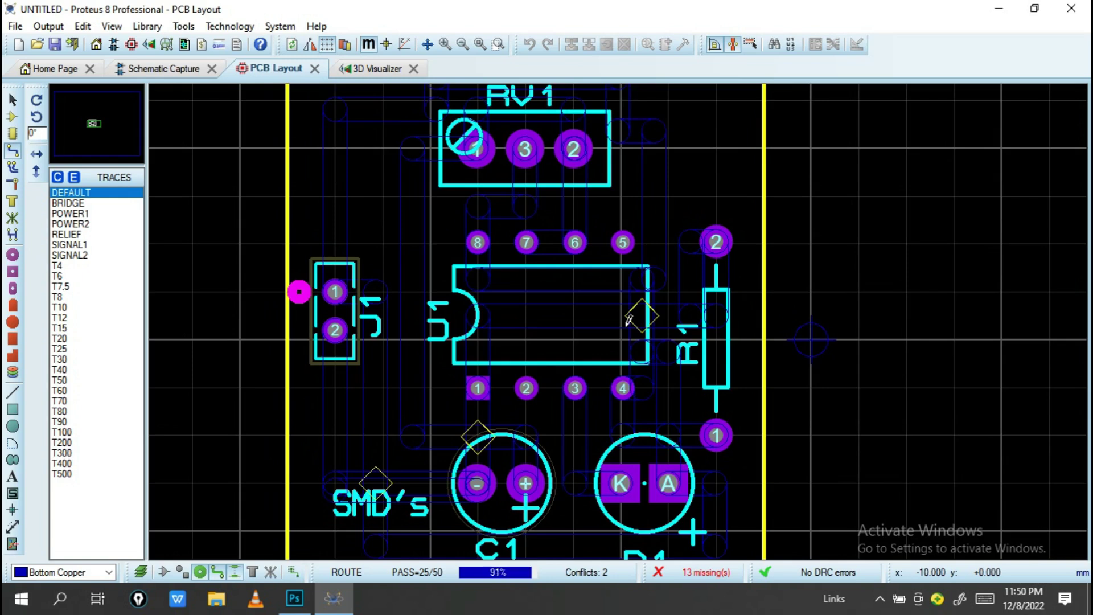
pyautogui.scroll(-2, 629, 320)
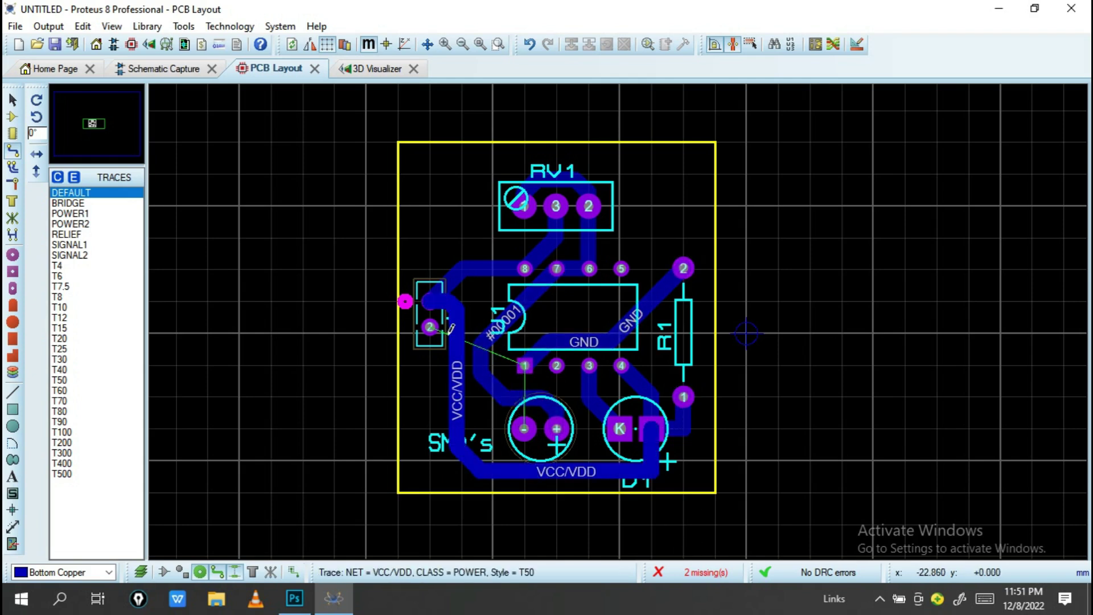
pyautogui.click(835, 50)
pyautogui.click(693, 168)
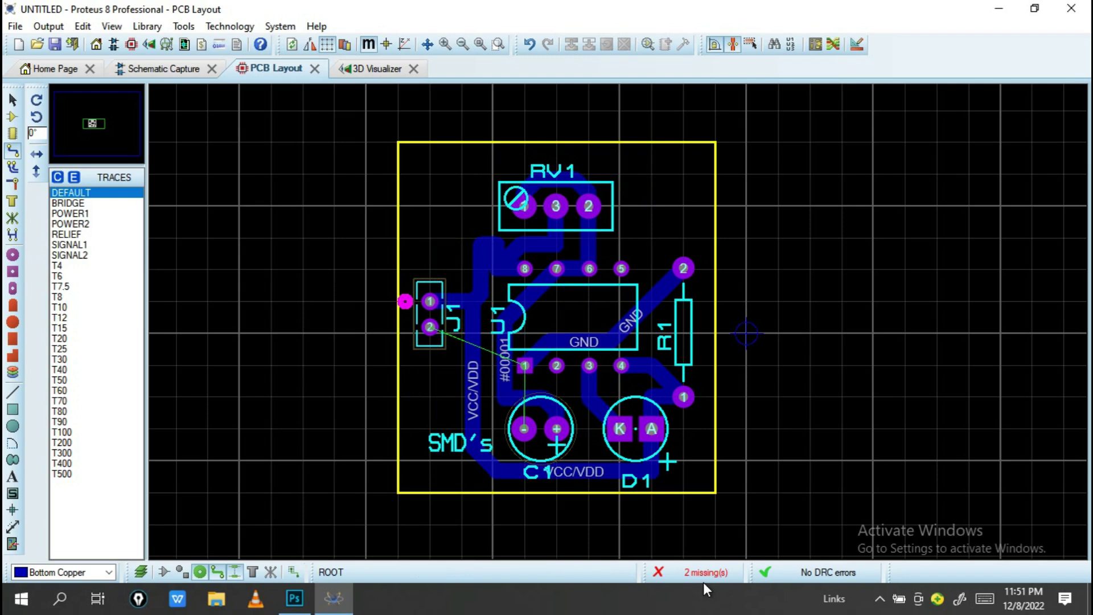
# - In the design rules, set the POWER net class's trace and neck styles to T20 and choose a smaller via style
pyautogui.click(857, 46)
pyautogui.click(450, 153)
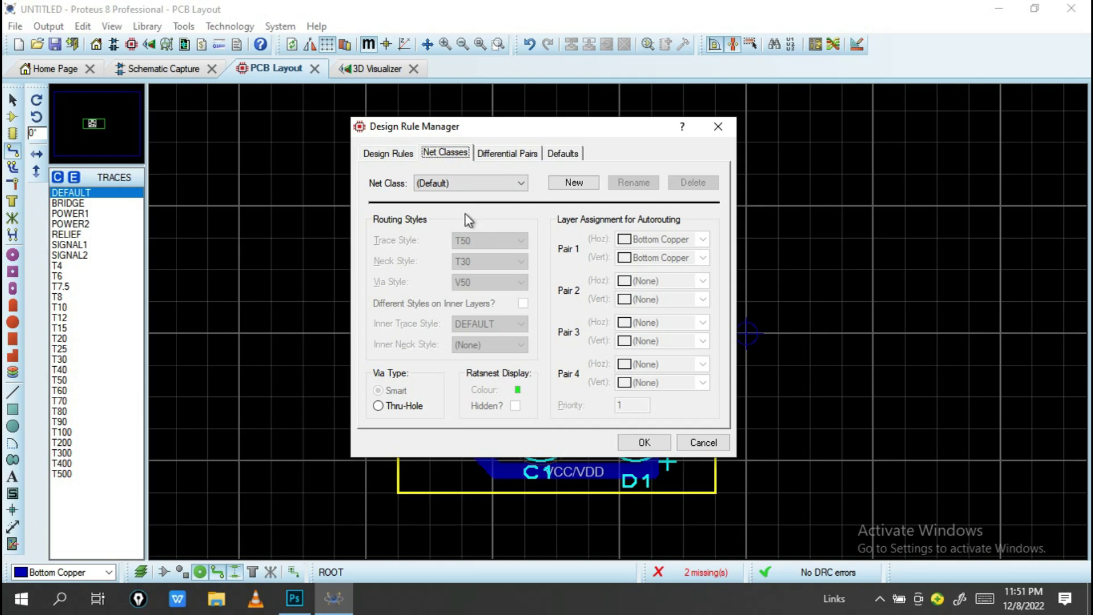
pyautogui.click(508, 185)
pyautogui.click(483, 208)
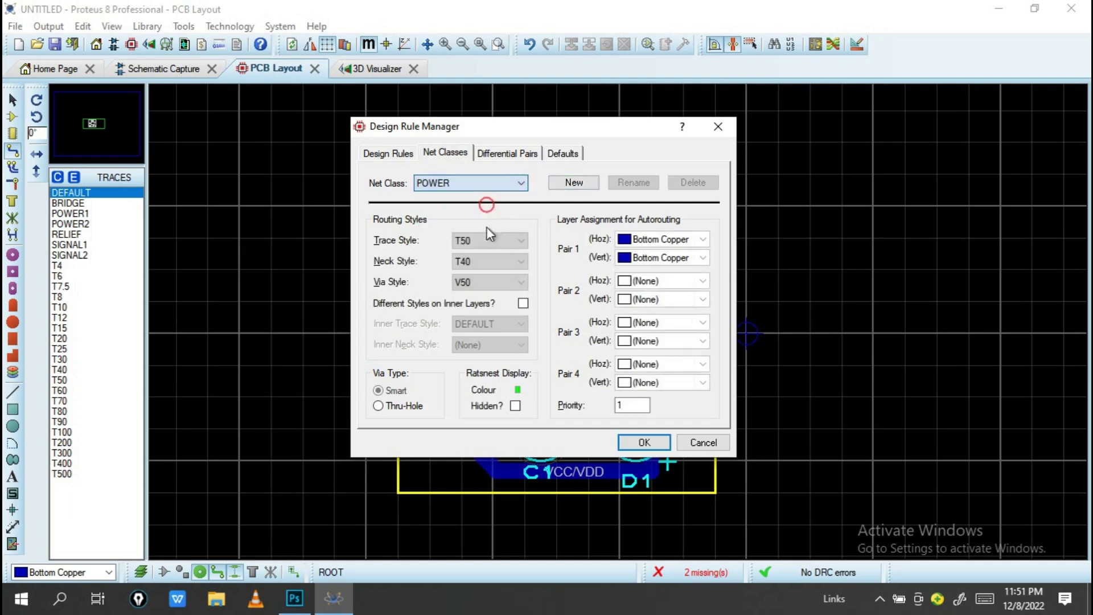
pyautogui.click(488, 240)
pyautogui.scroll(5, 481, 308)
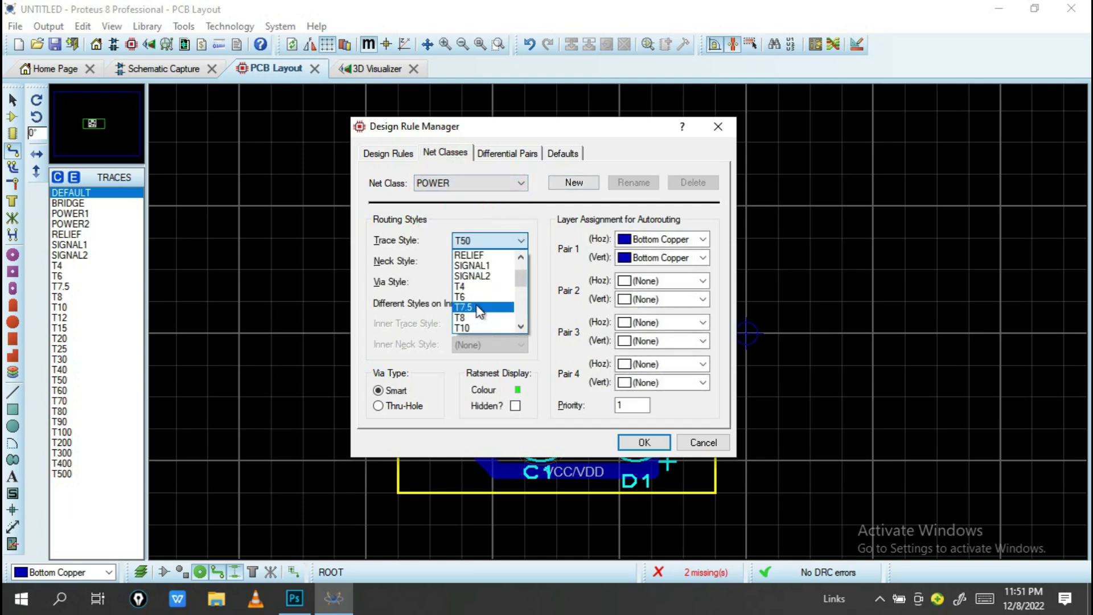
pyautogui.scroll(-3, 479, 299)
pyautogui.click(477, 288)
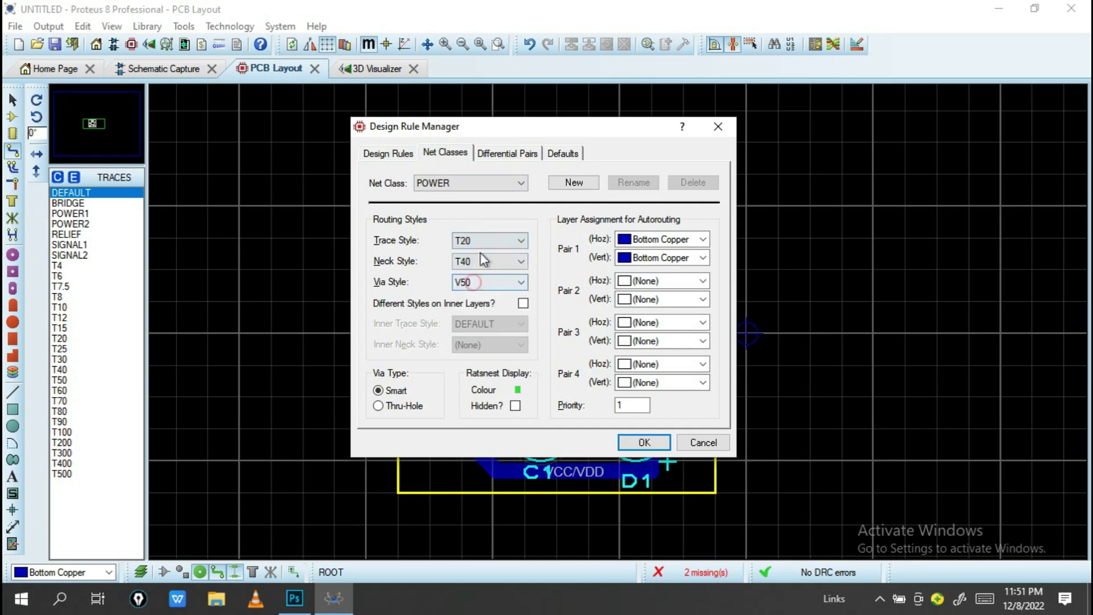
pyautogui.click(486, 261)
pyautogui.scroll(3, 488, 307)
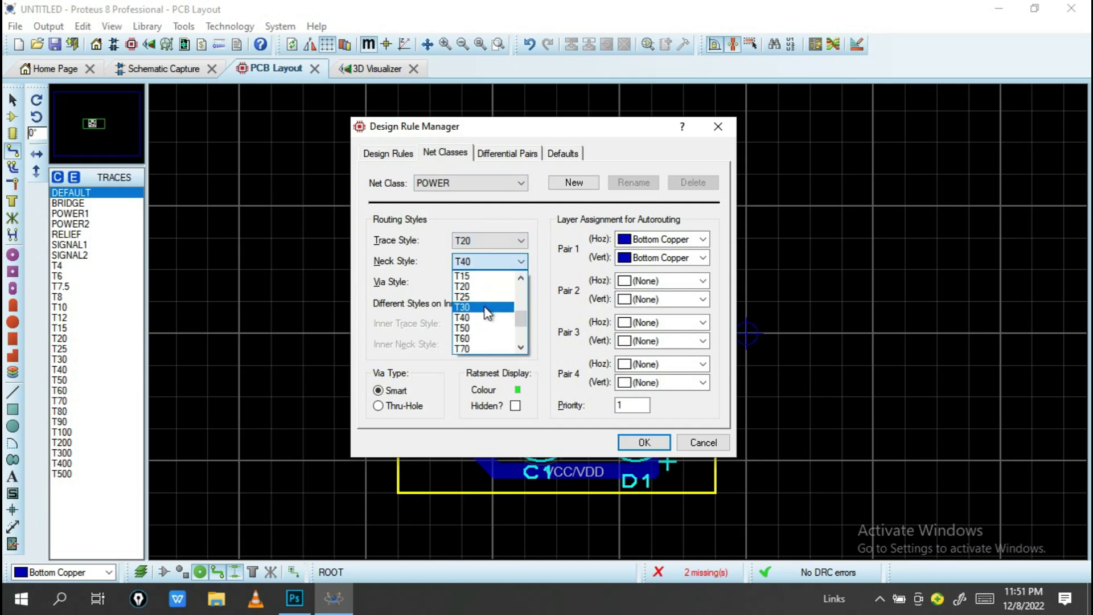
pyautogui.click(477, 287)
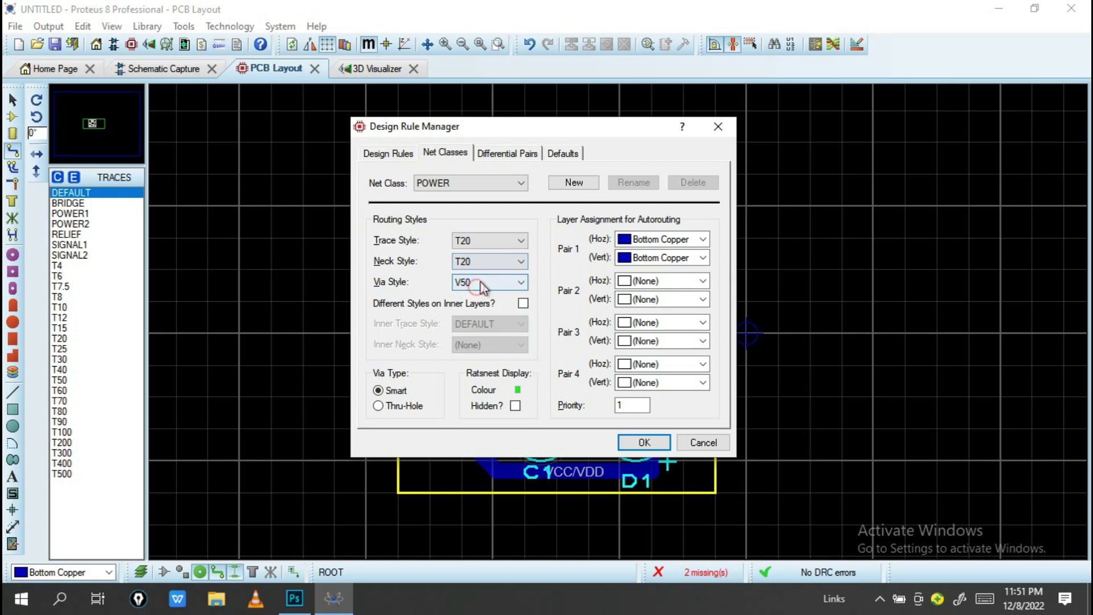
pyautogui.click(484, 282)
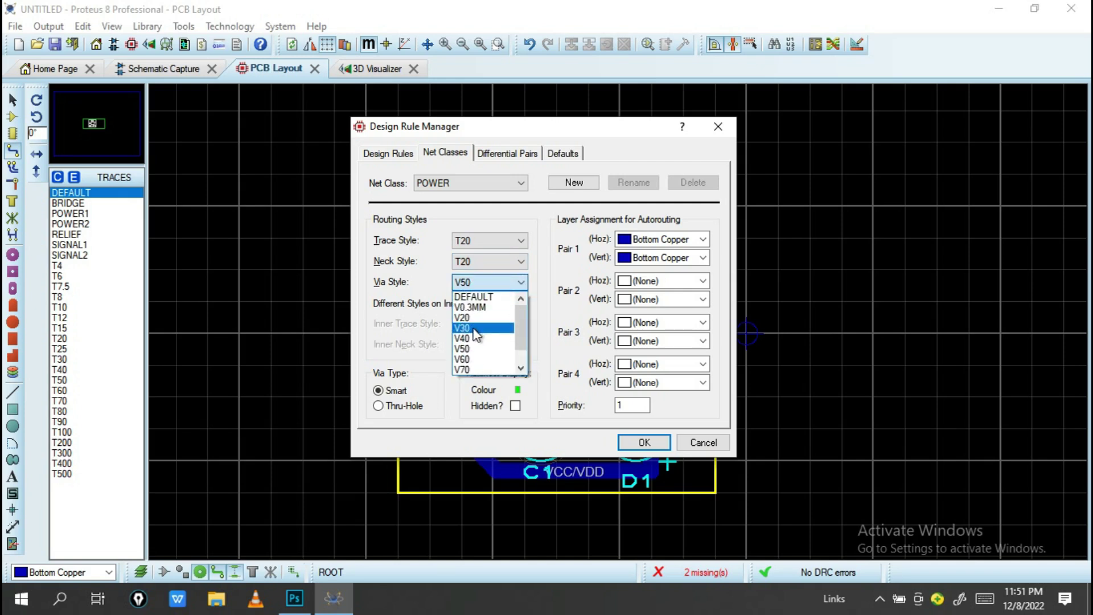
pyautogui.click(474, 311)
# - Set the SIGNAL net class's trace style to T30 and via style to V30, and apply the design rules
pyautogui.click(500, 181)
pyautogui.click(491, 219)
pyautogui.click(489, 243)
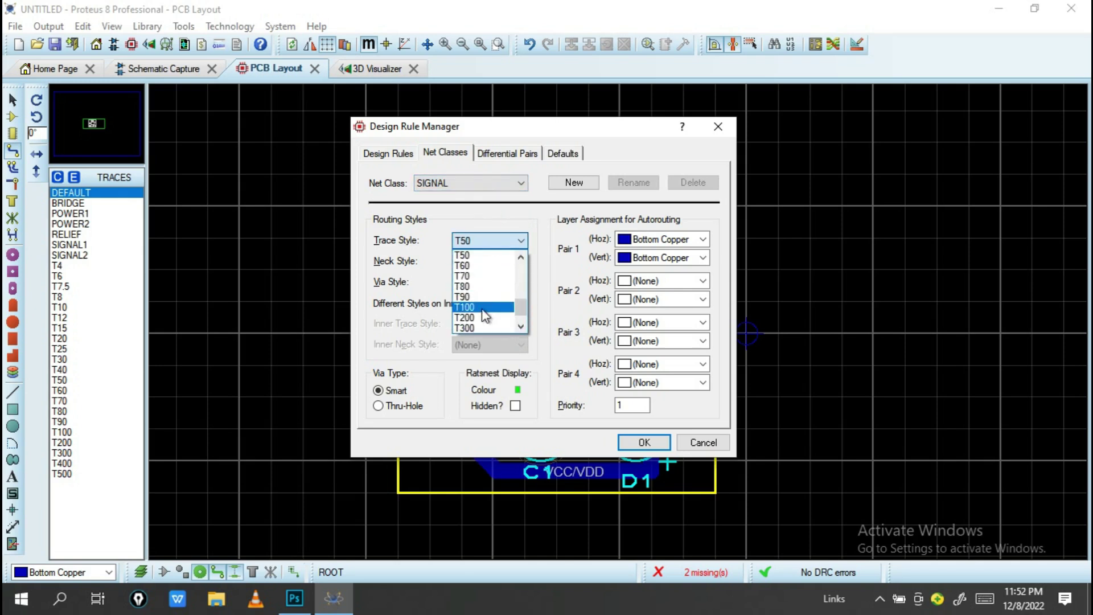
pyautogui.click(481, 306)
pyautogui.click(479, 264)
pyautogui.click(479, 264)
pyautogui.click(481, 281)
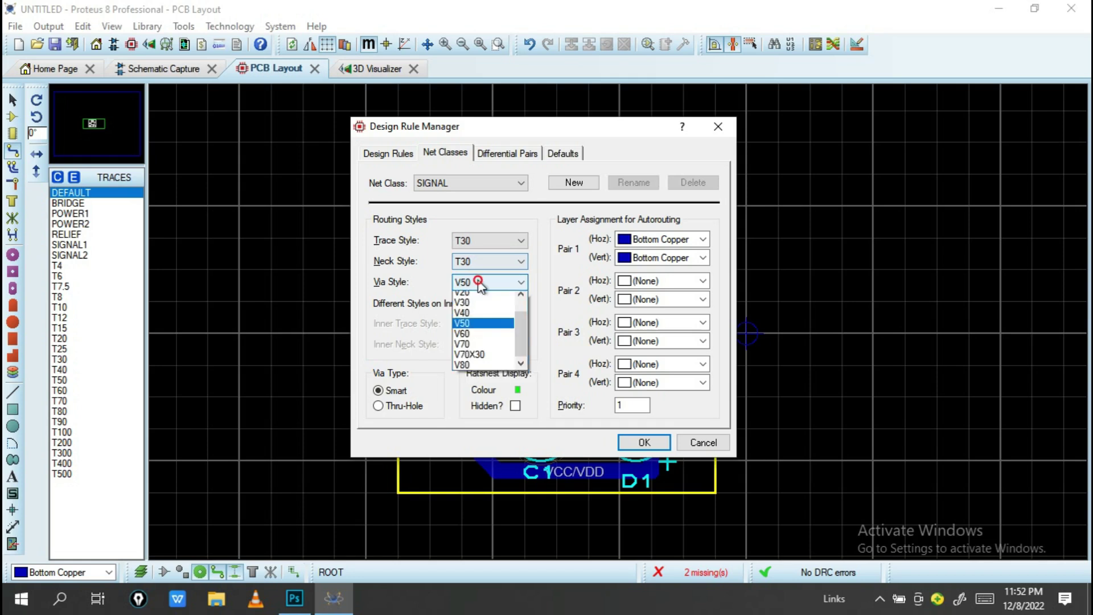
pyautogui.click(474, 304)
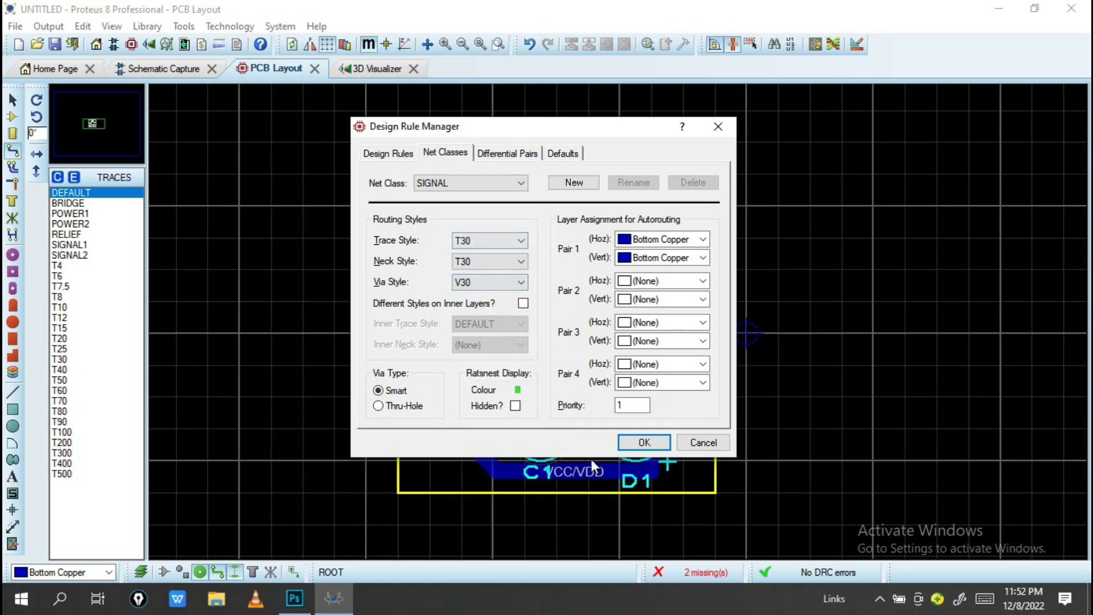
pyautogui.click(643, 443)
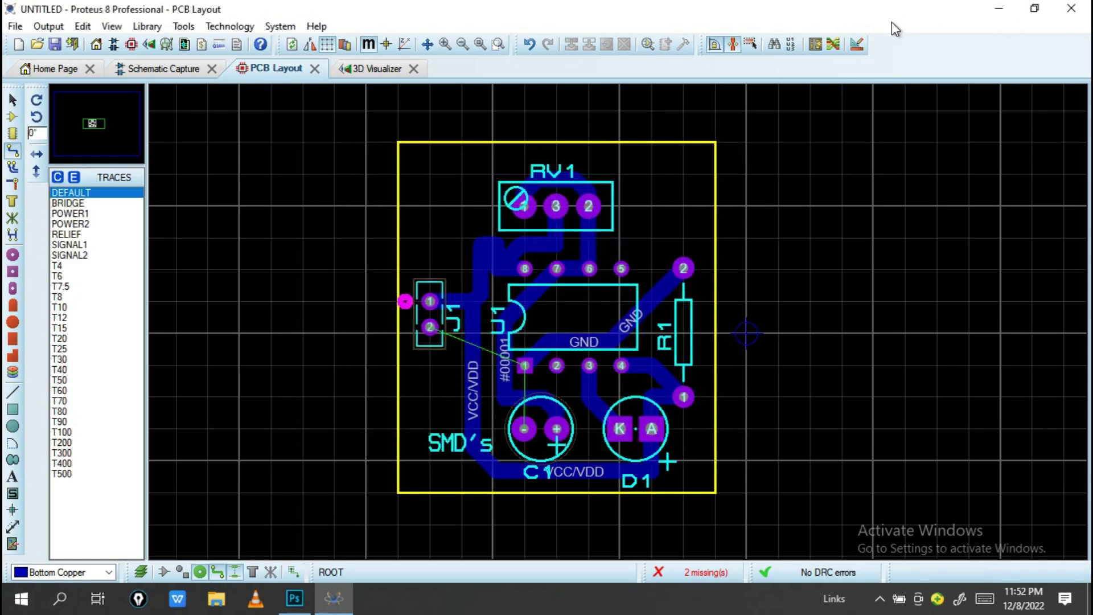
# - Autoroute the board again using the reduced POWER and SIGNAL trace styles
pyautogui.click(833, 44)
pyautogui.click(675, 169)
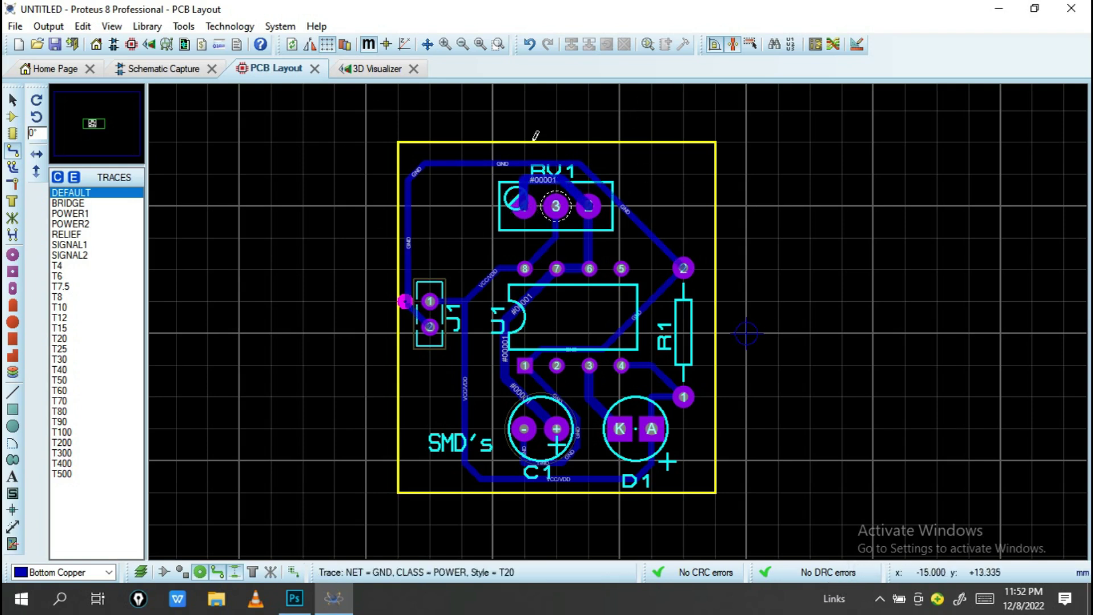
pyautogui.click(221, 26)
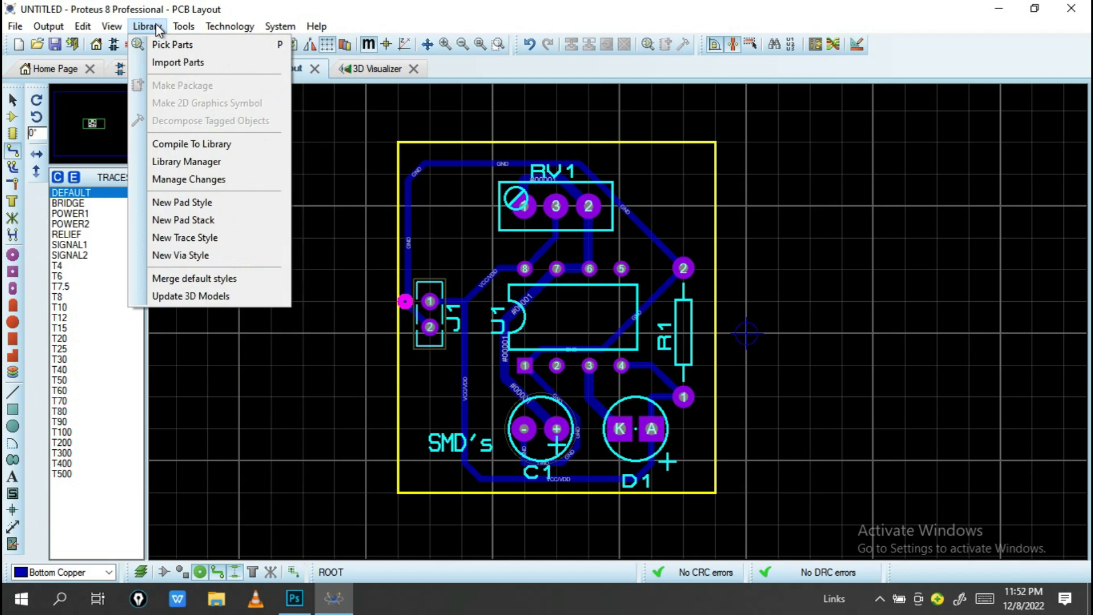
pyautogui.moveTo(179, 26)
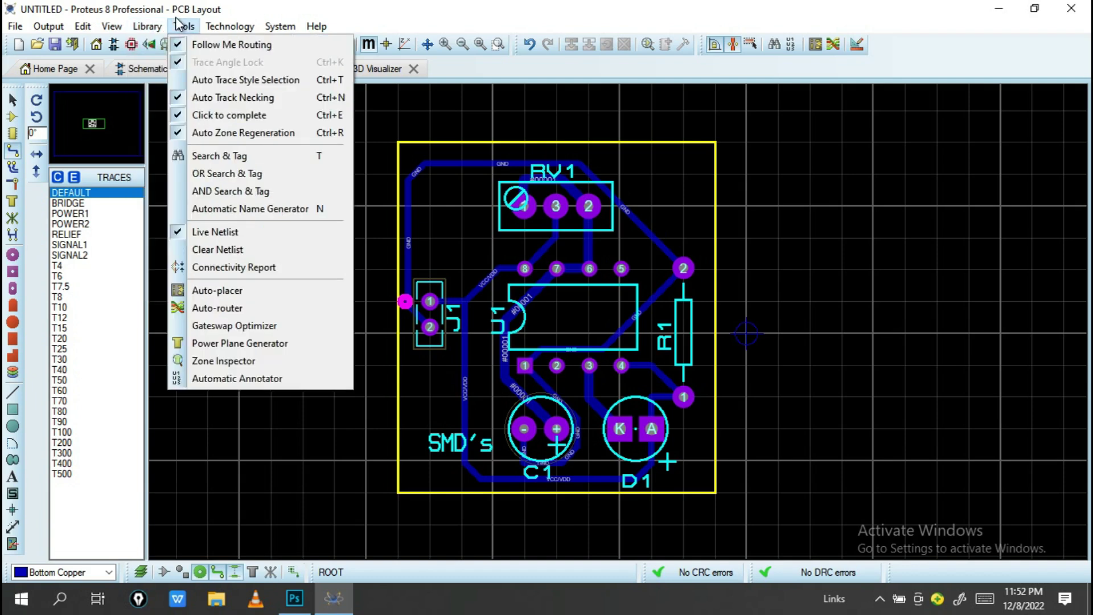
pyautogui.click(251, 379)
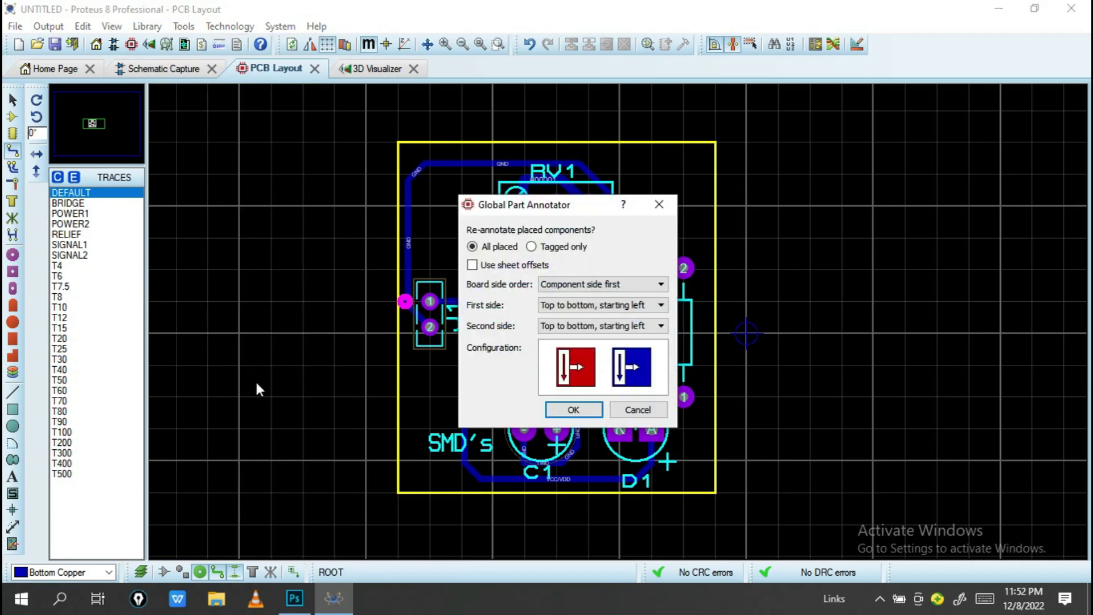
pyautogui.click(638, 410)
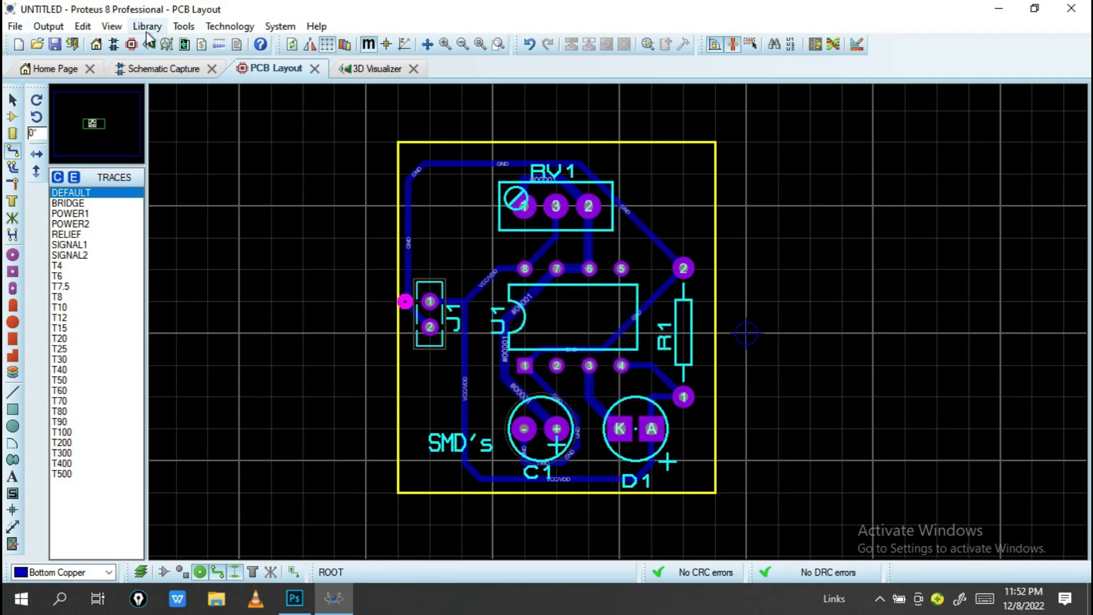
pyautogui.click(50, 28)
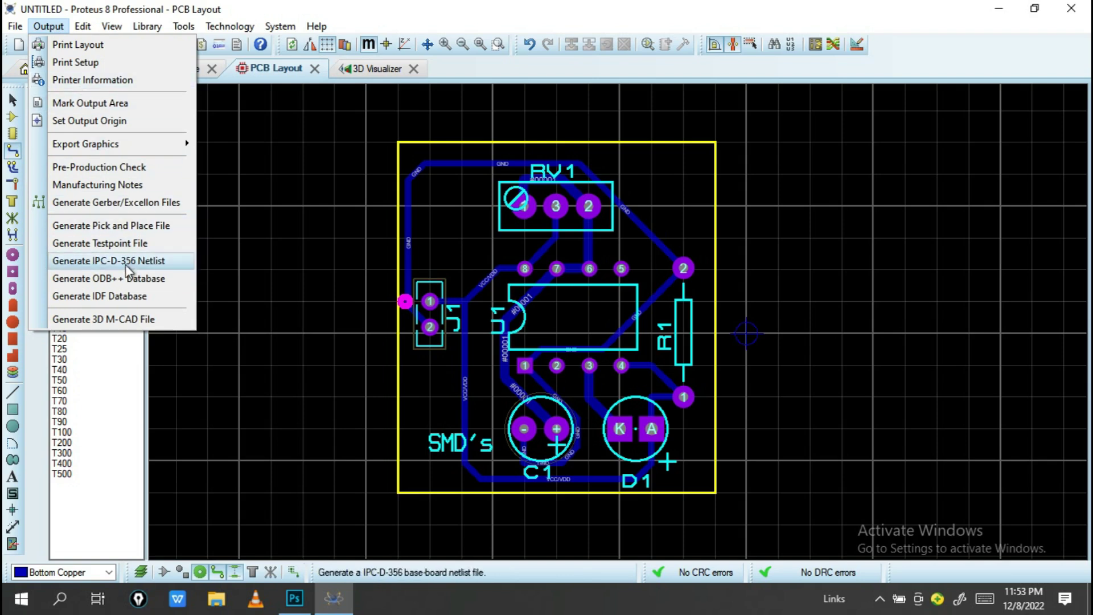
pyautogui.moveTo(84, 28)
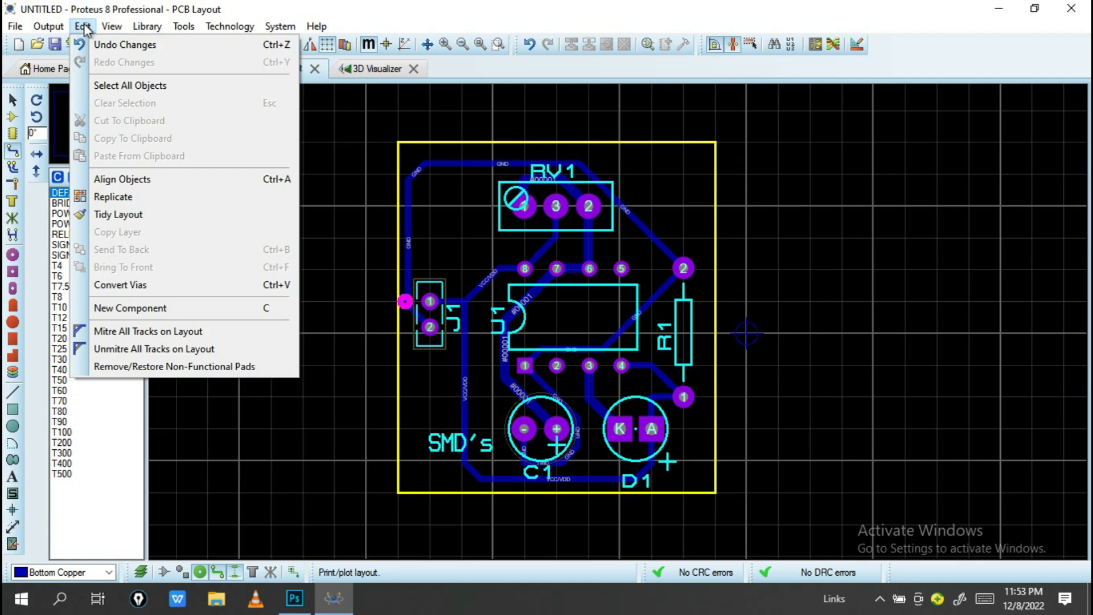
pyautogui.moveTo(161, 28)
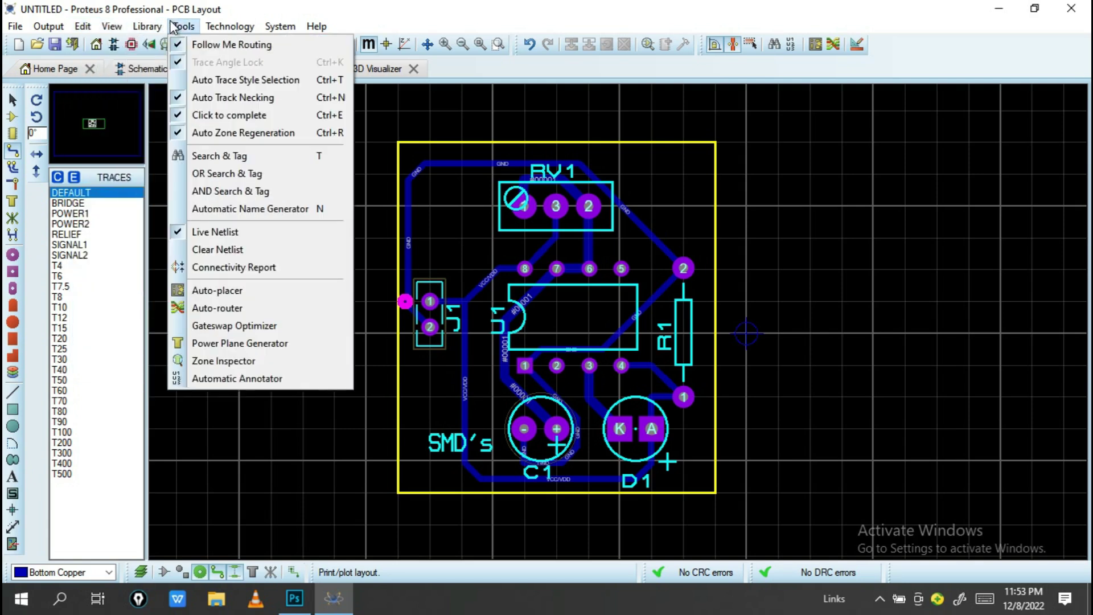
pyautogui.moveTo(216, 28)
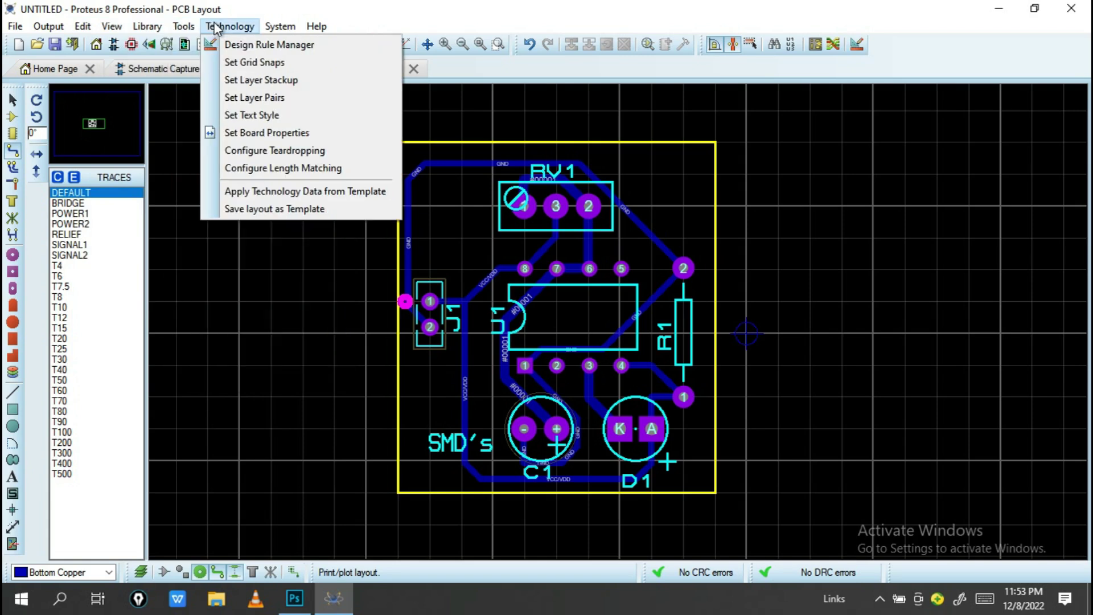
pyautogui.moveTo(271, 36)
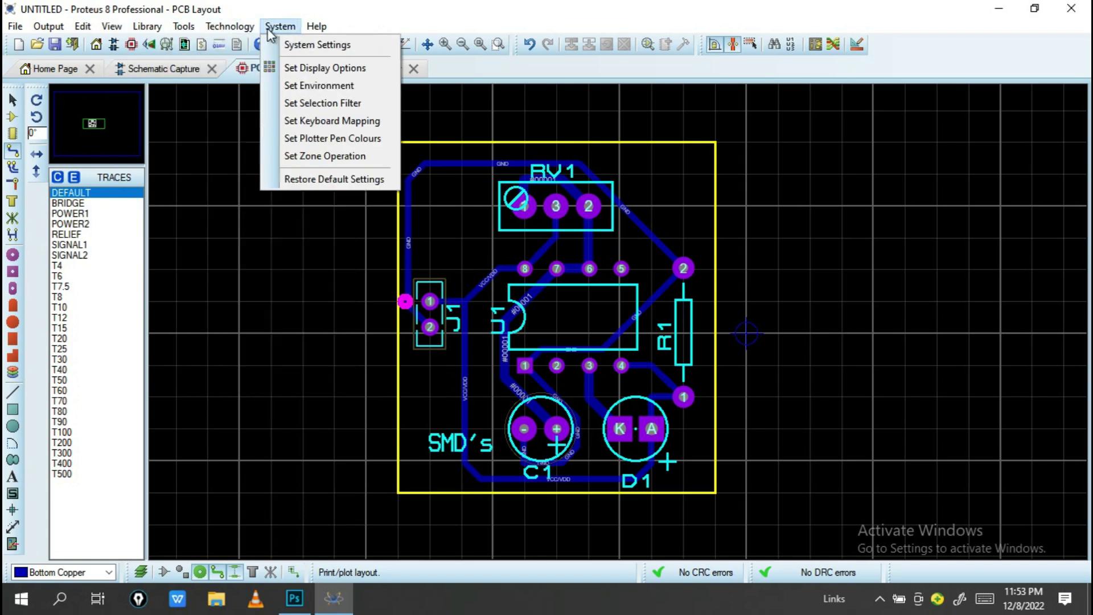
# - Run the pre-production check on the board with all checks enabled, and close its report
pyautogui.moveTo(20, 29)
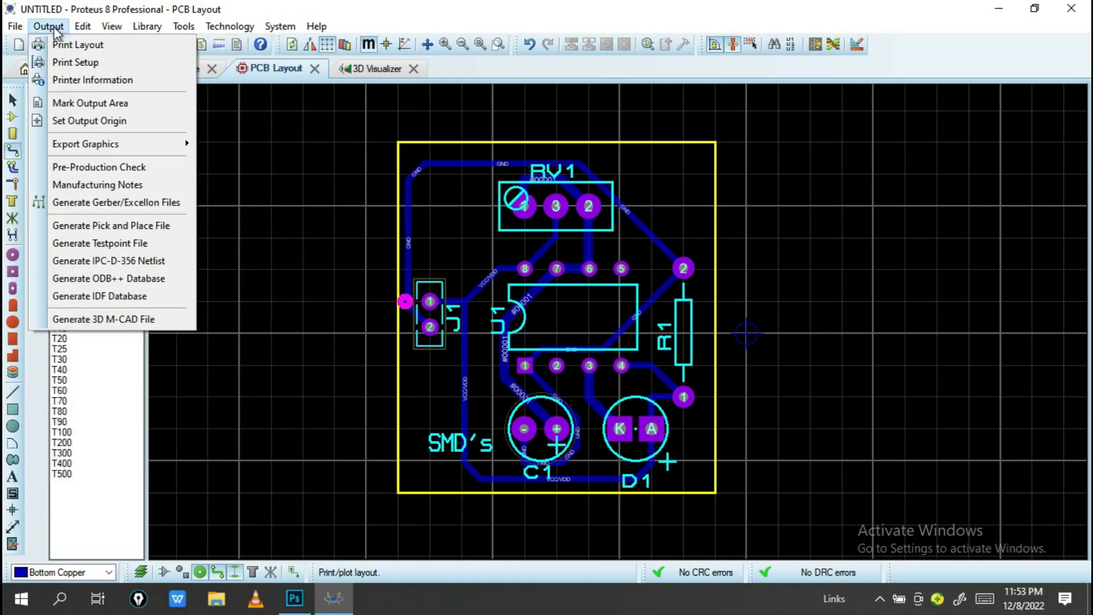
pyautogui.click(65, 169)
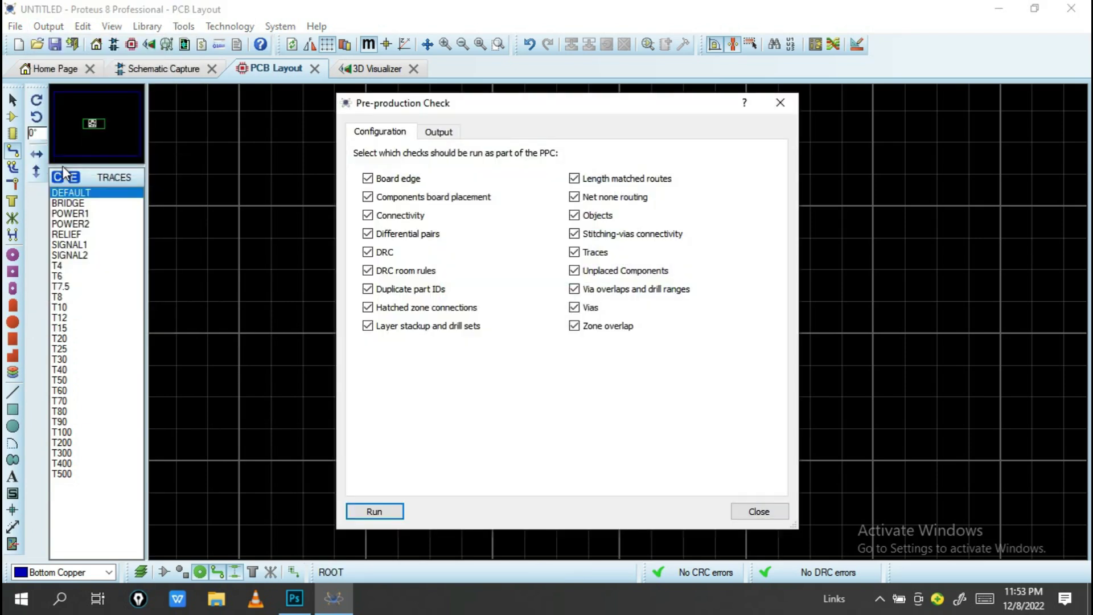
pyautogui.click(374, 511)
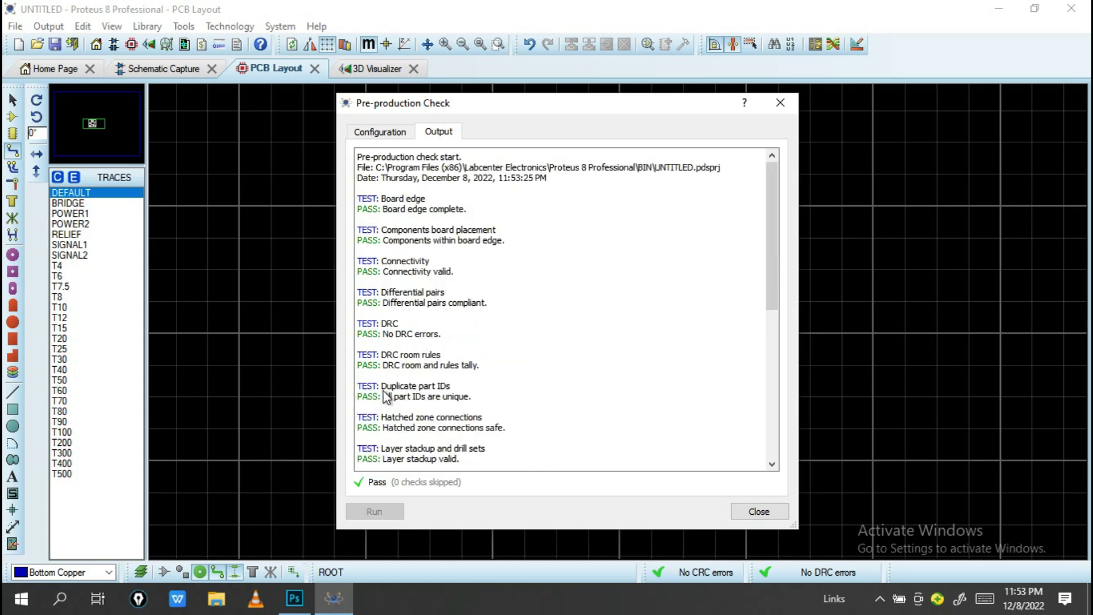
pyautogui.click(757, 512)
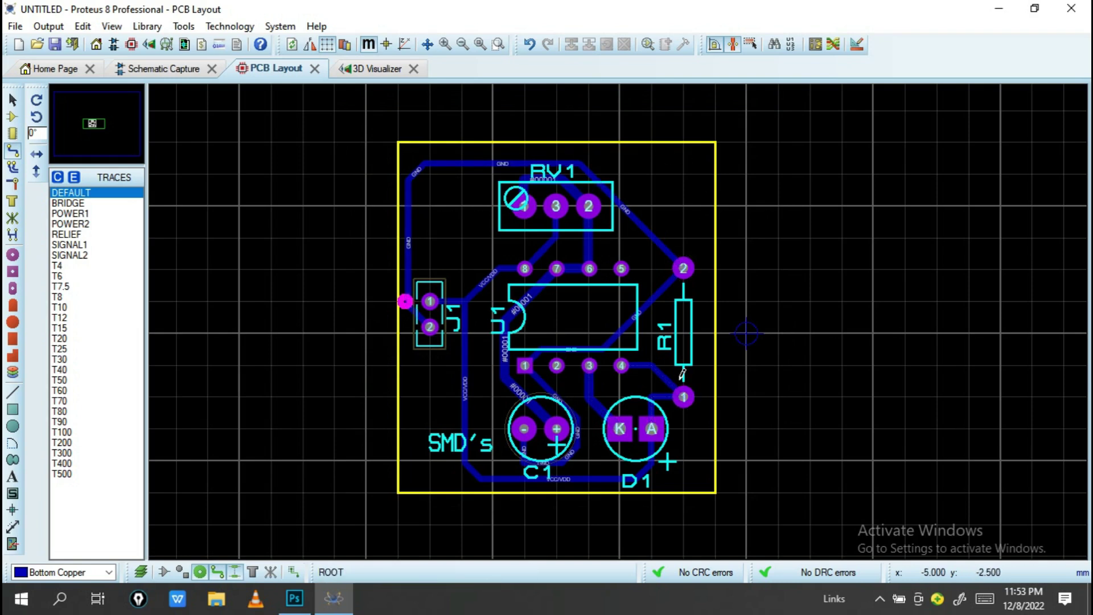
# - Examine the routed board in the 3D visualizer, looking at the copper traces underneath and the component side
pyautogui.click(367, 69)
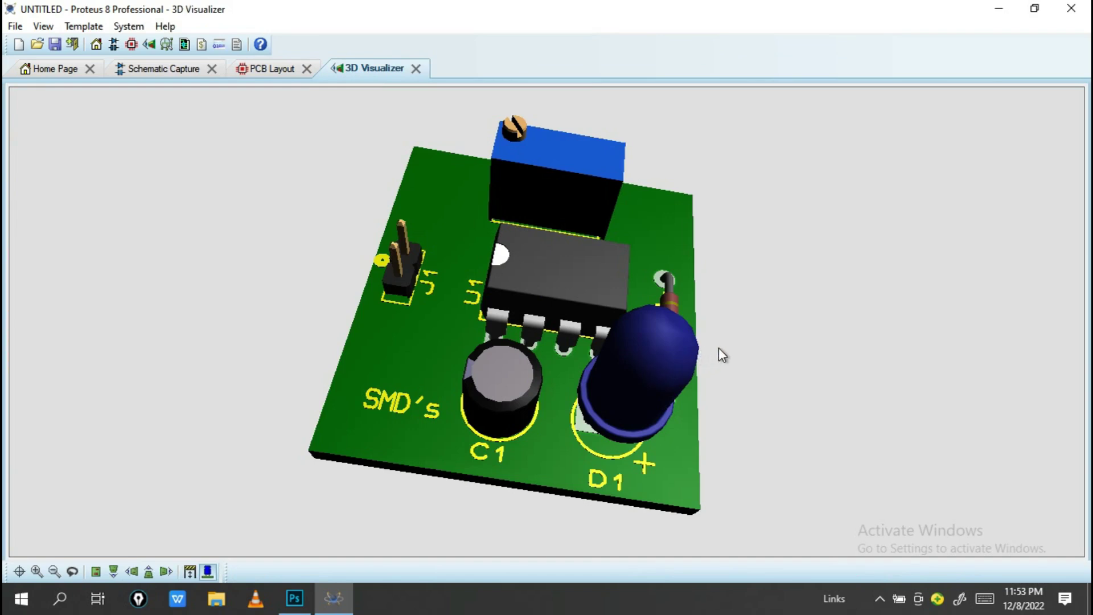
pyautogui.middleClick(738, 349)
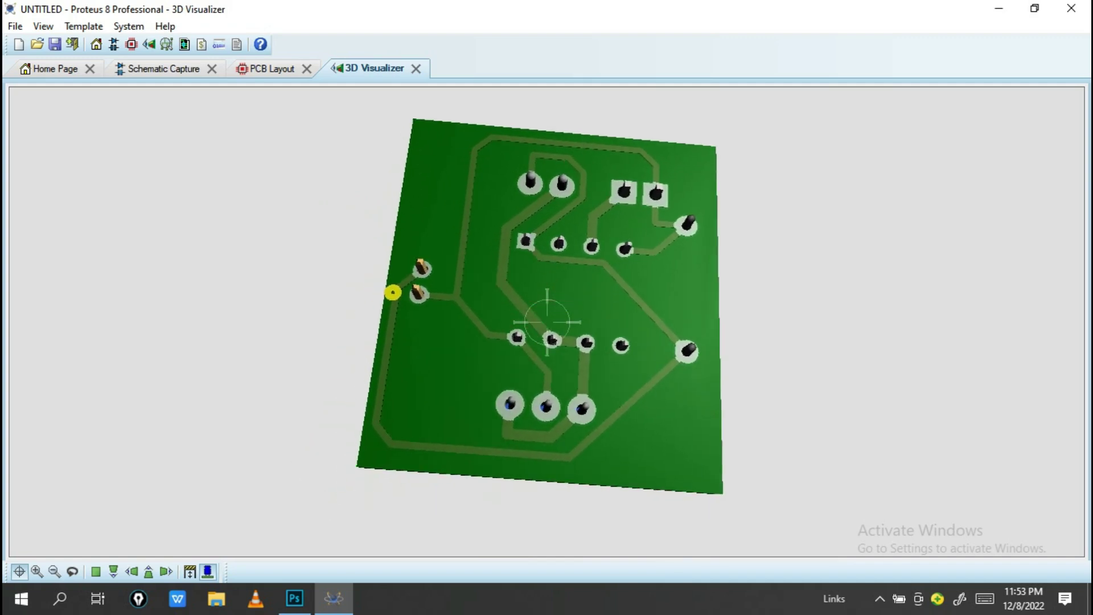
pyautogui.middleClick(547, 323)
pyautogui.scroll(3, 547, 322)
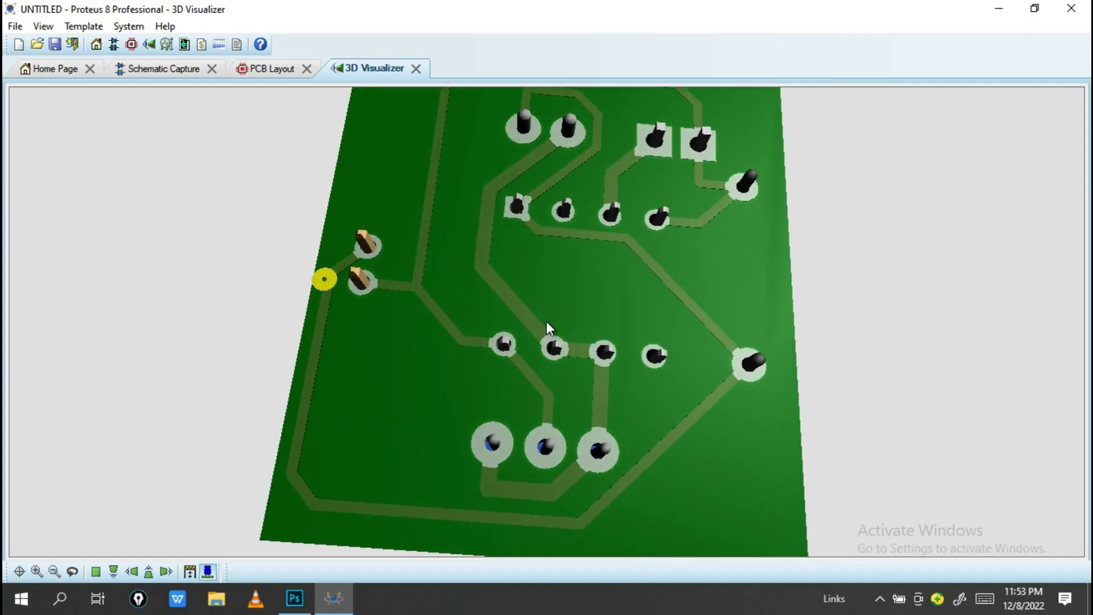
pyautogui.middleClick(555, 335)
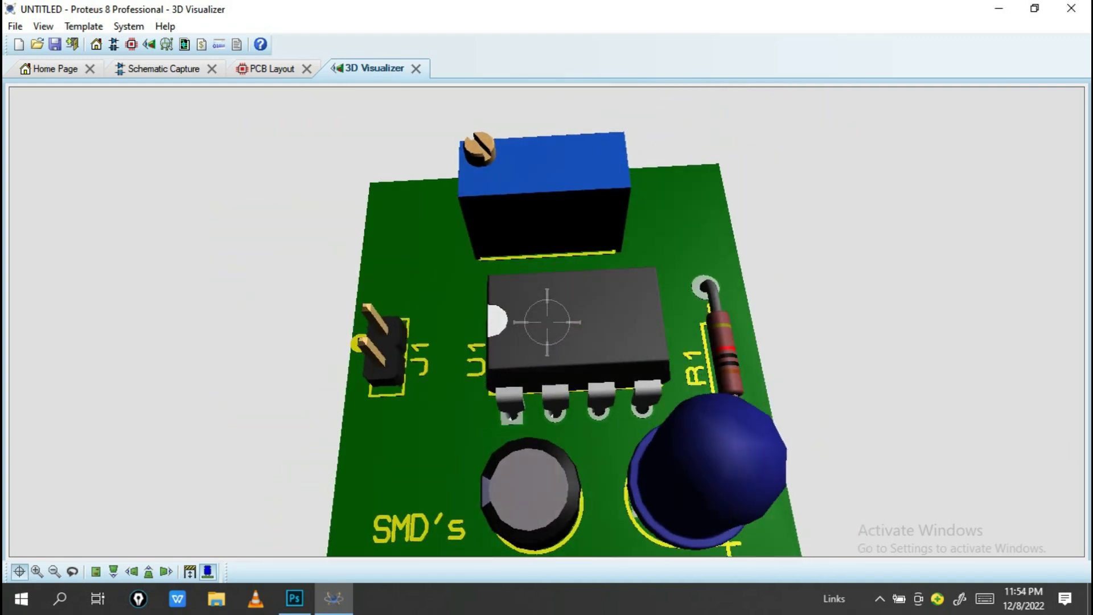
pyautogui.middleClick(547, 323)
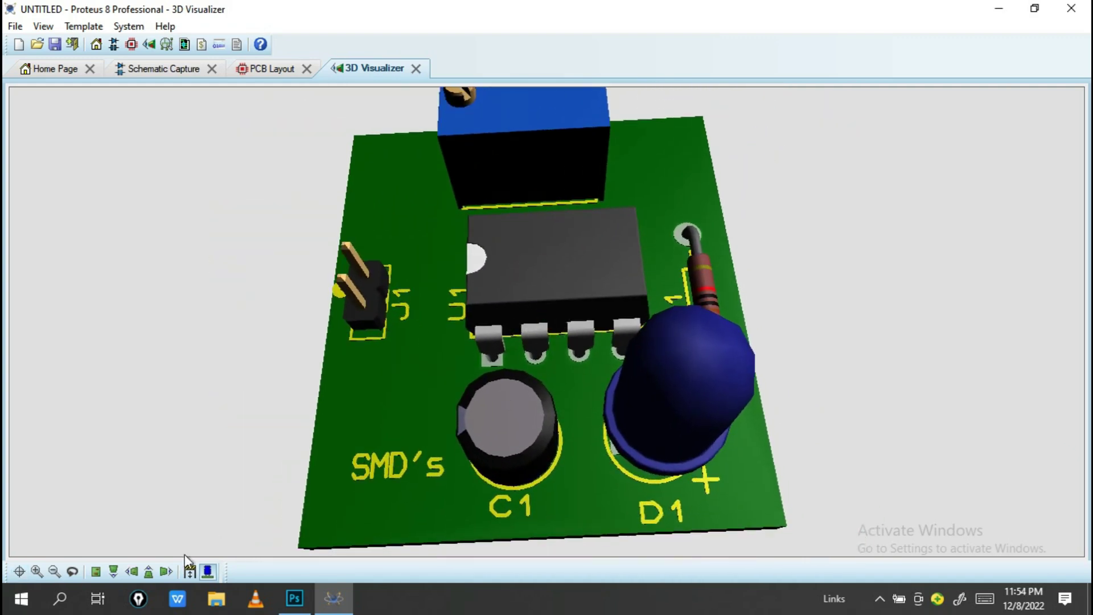
# - Hide the 3D components to view the bare board with its pads and silkscreen, and show the components again
pyautogui.click(208, 572)
pyautogui.middleClick(829, 461)
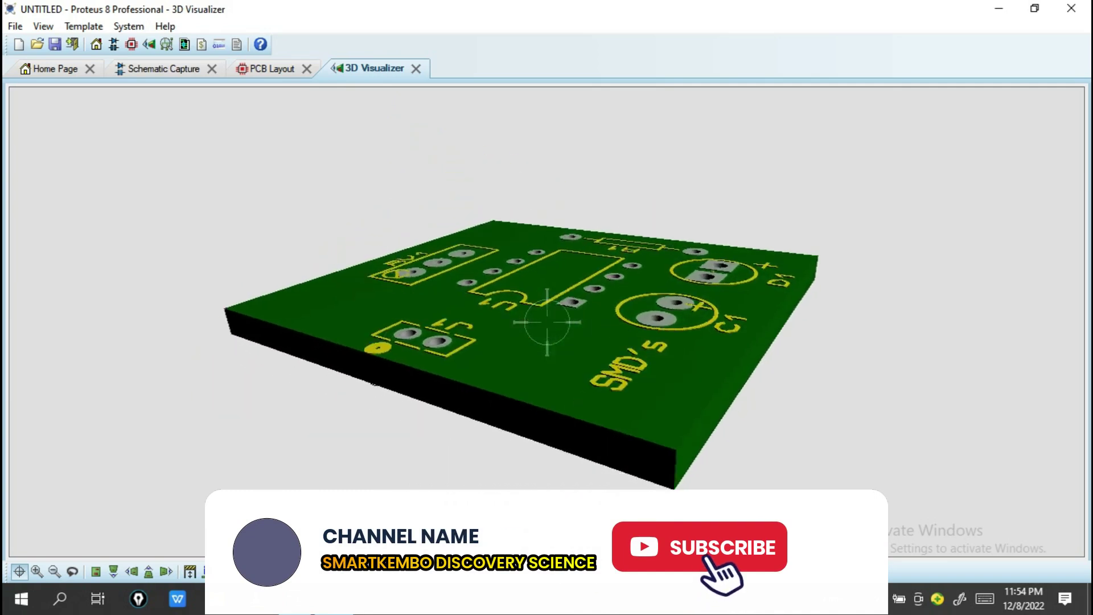
pyautogui.click(546, 322)
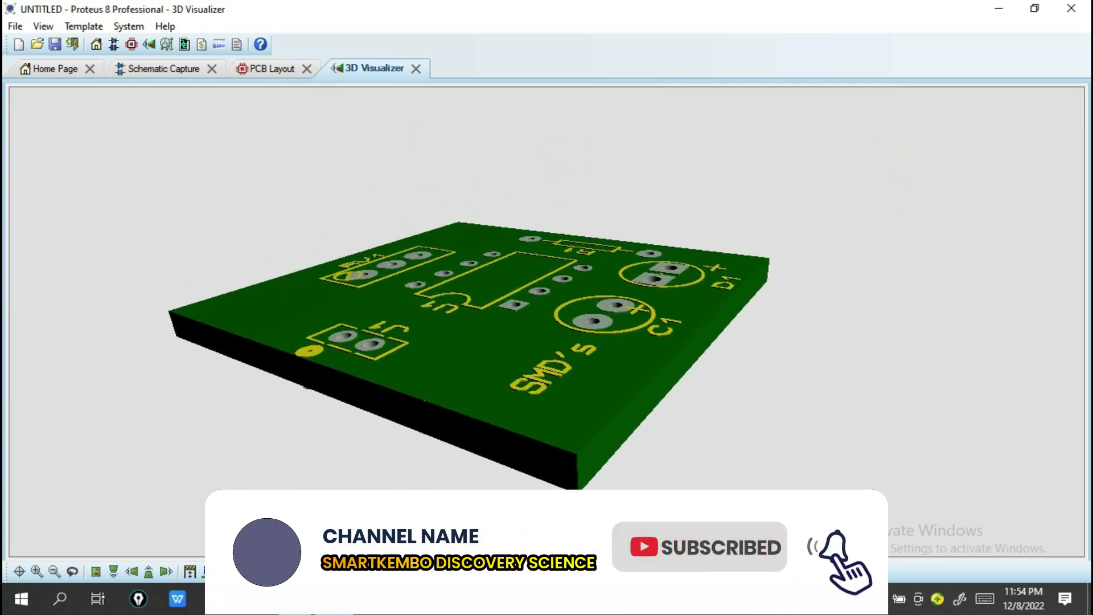
pyautogui.click(395, 427)
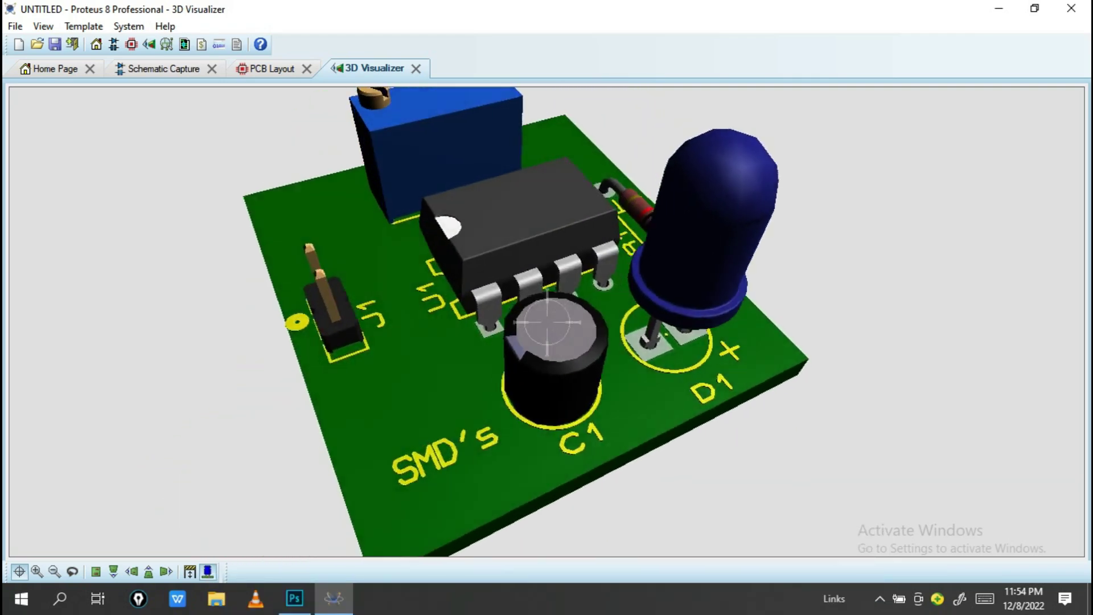
# - Inspect the mounted potentiometer, 555 timer, LED, capacitor and resistor on the 3D board from several angles
pyautogui.click(510, 375)
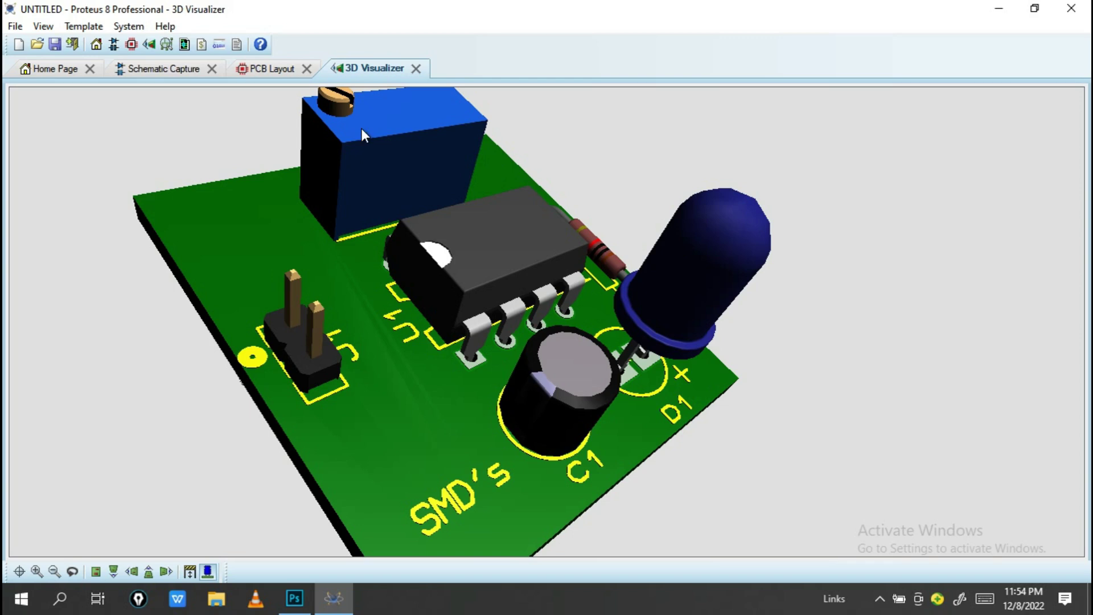
pyautogui.scroll(-1, 362, 131)
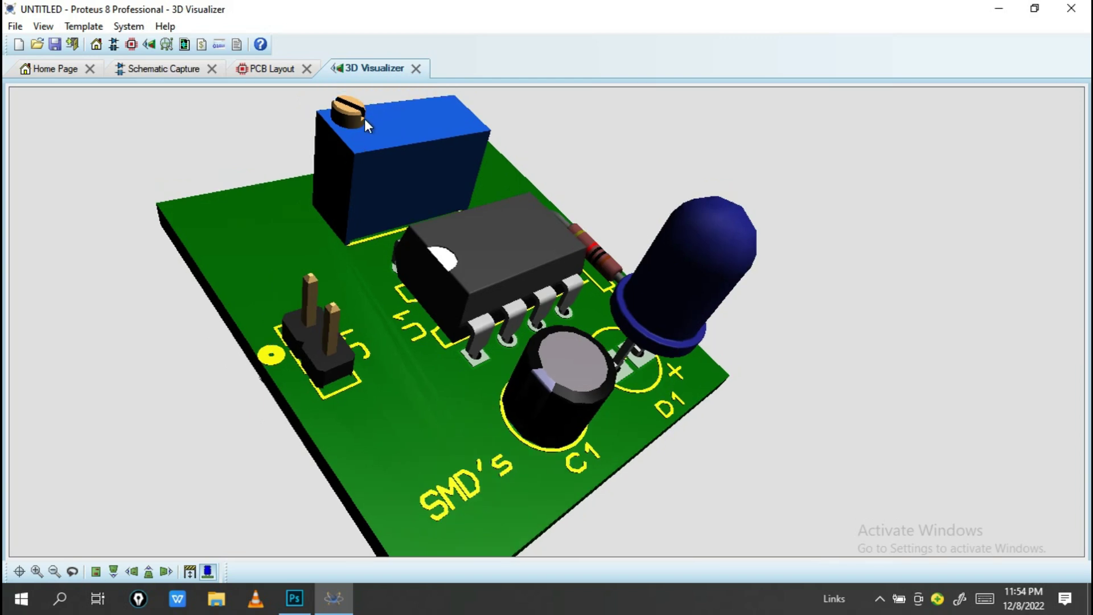
pyautogui.middleClick(638, 291)
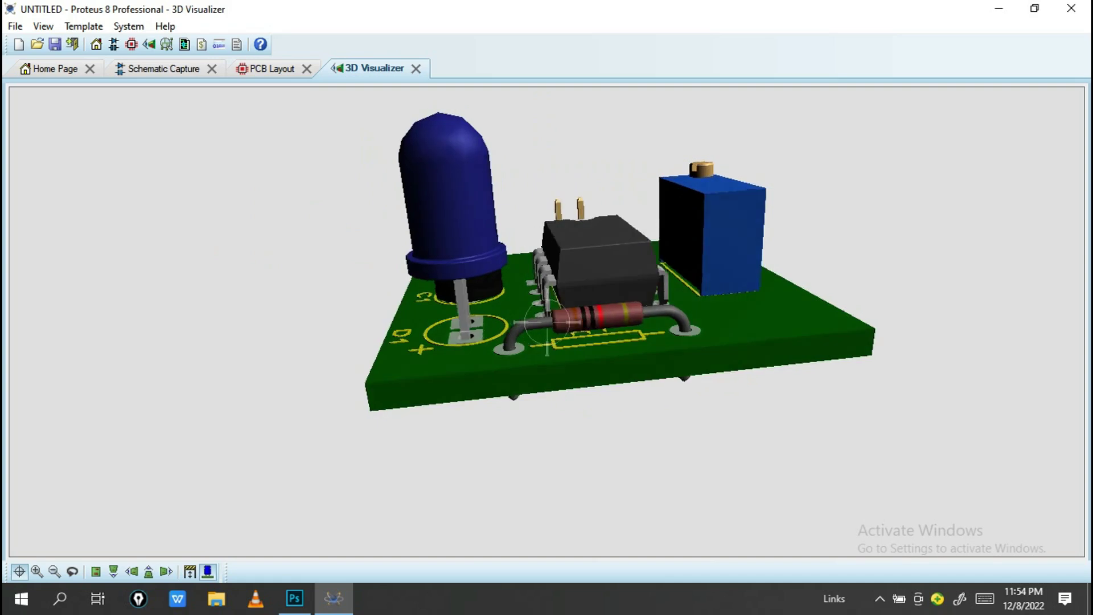
pyautogui.middleClick(547, 323)
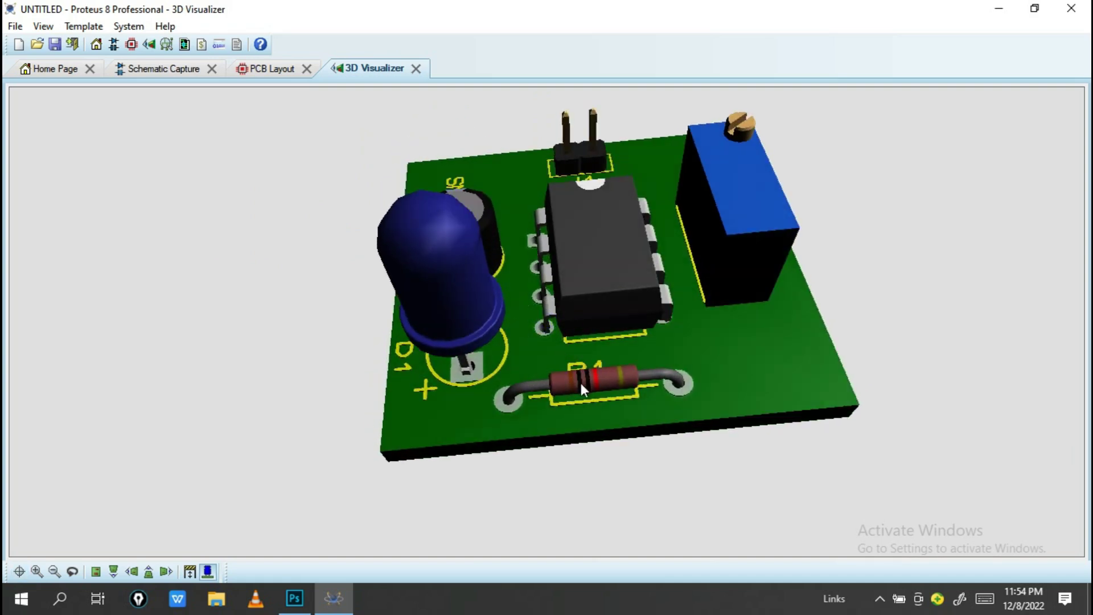
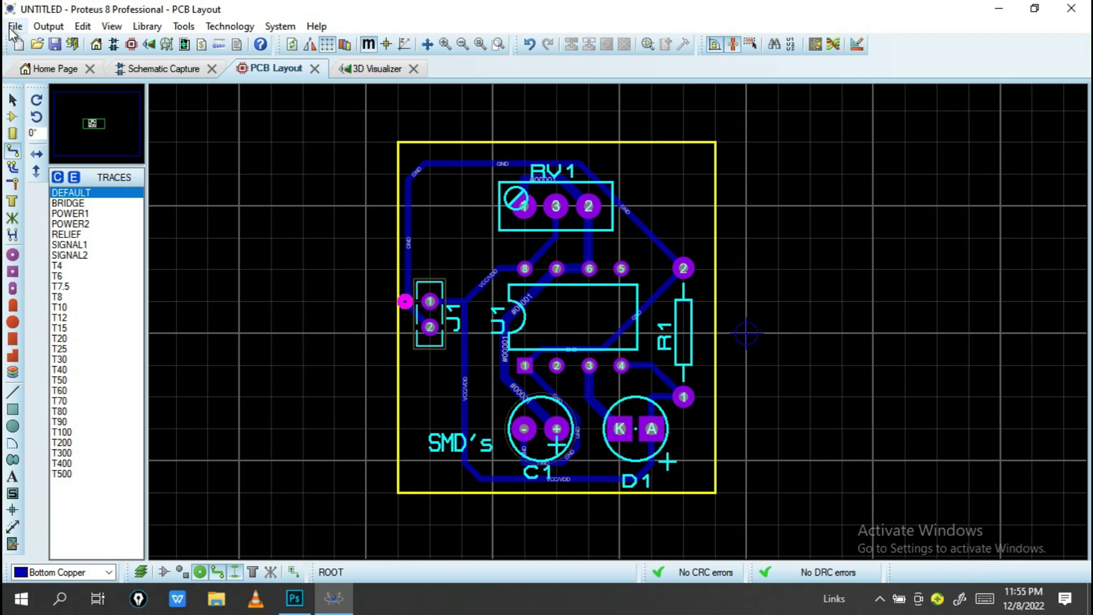
# - Set up an Adobe PDF export of the PCB layout with every layer included except Top Silk
pyautogui.click(14, 27)
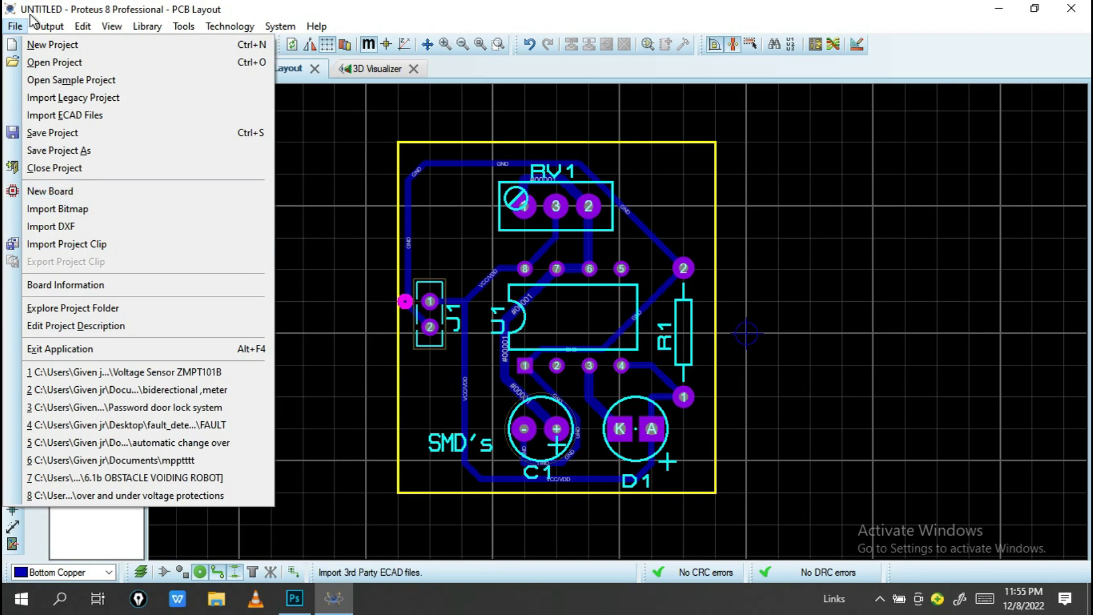
pyautogui.click(44, 25)
pyautogui.click(44, 26)
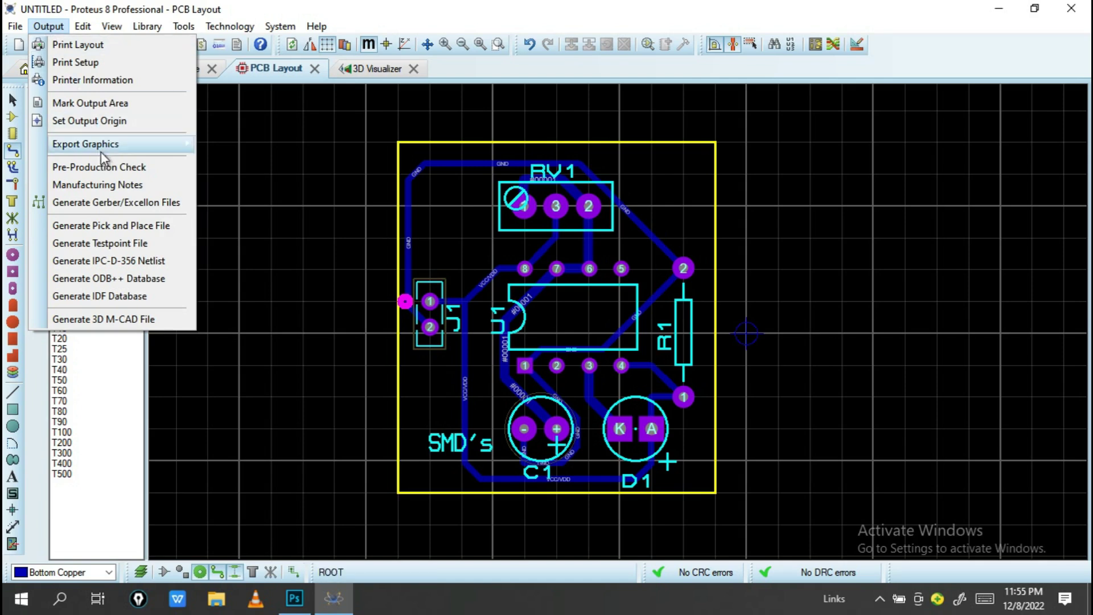
pyautogui.moveTo(102, 147)
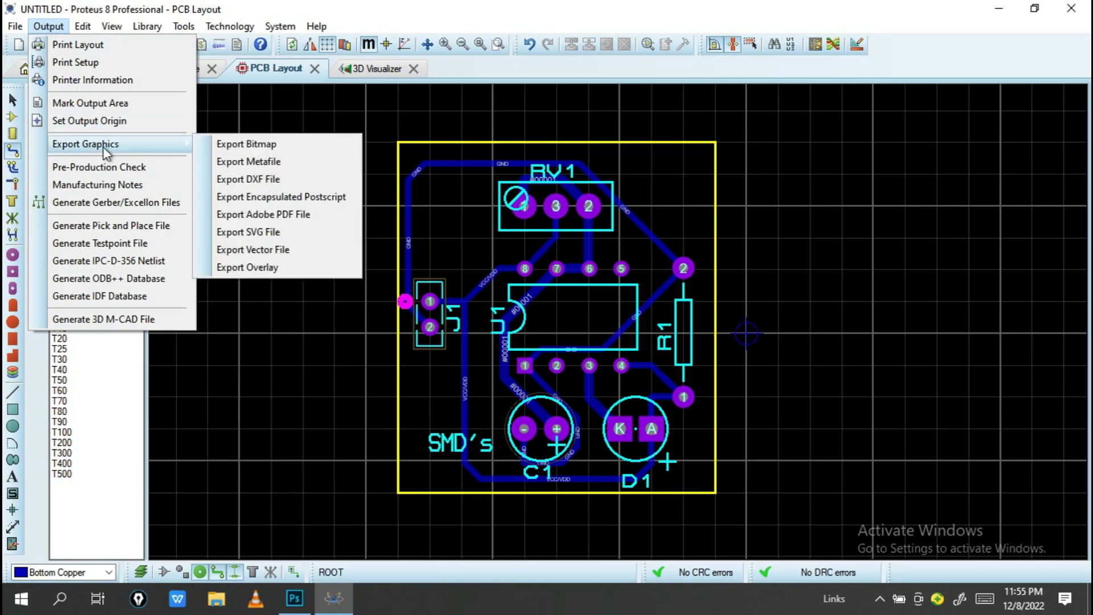
pyautogui.click(287, 216)
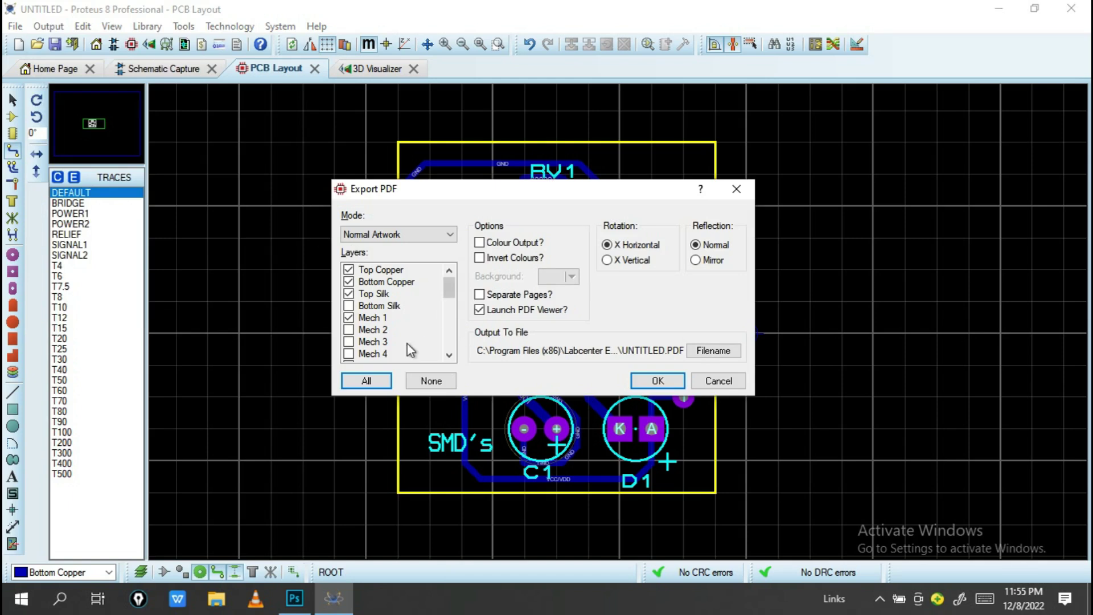
pyautogui.click(362, 384)
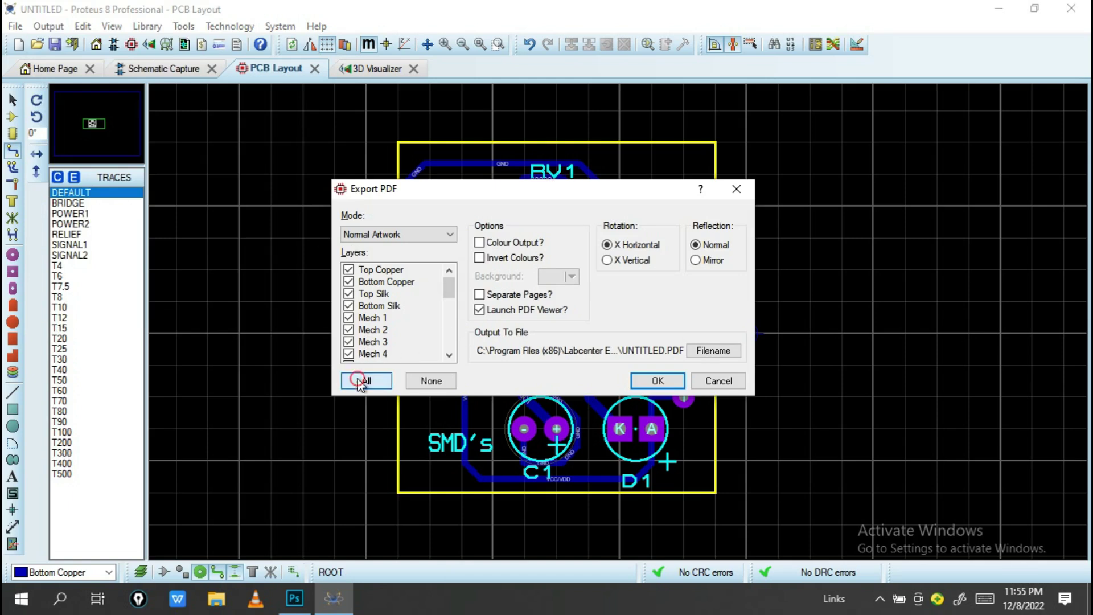
pyautogui.click(348, 294)
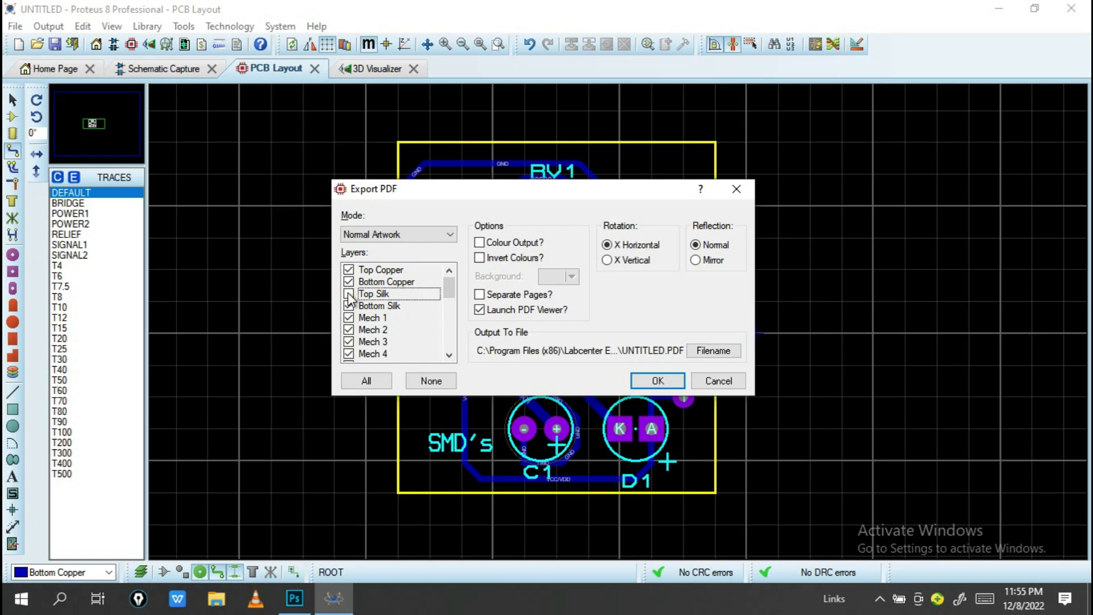
# - Set the PDF output file to "pcb board" on the Desktop and export the layout
pyautogui.click(721, 354)
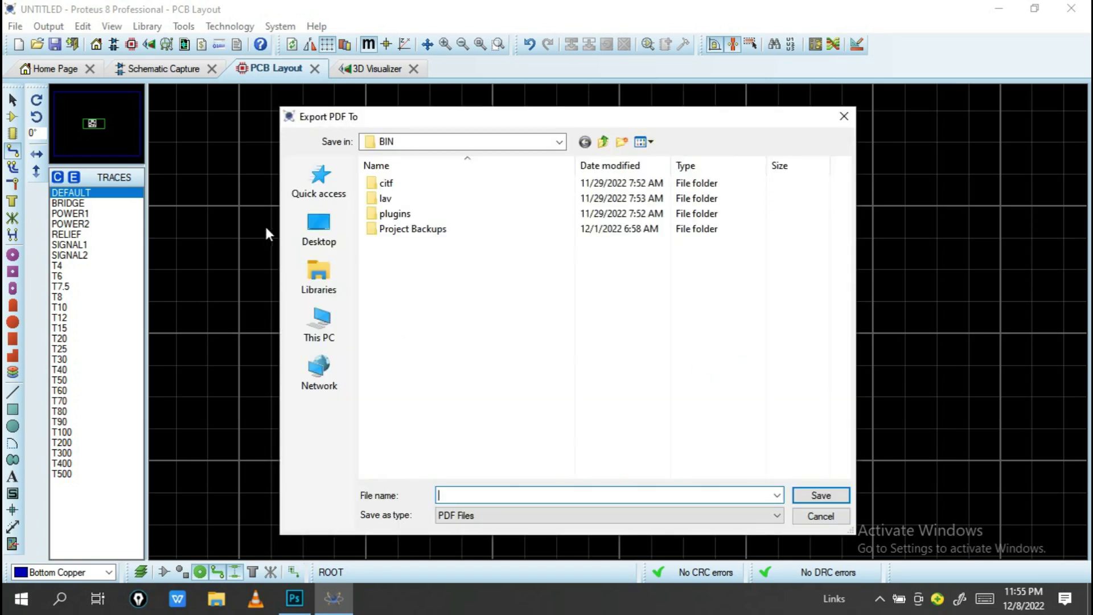
pyautogui.click(314, 239)
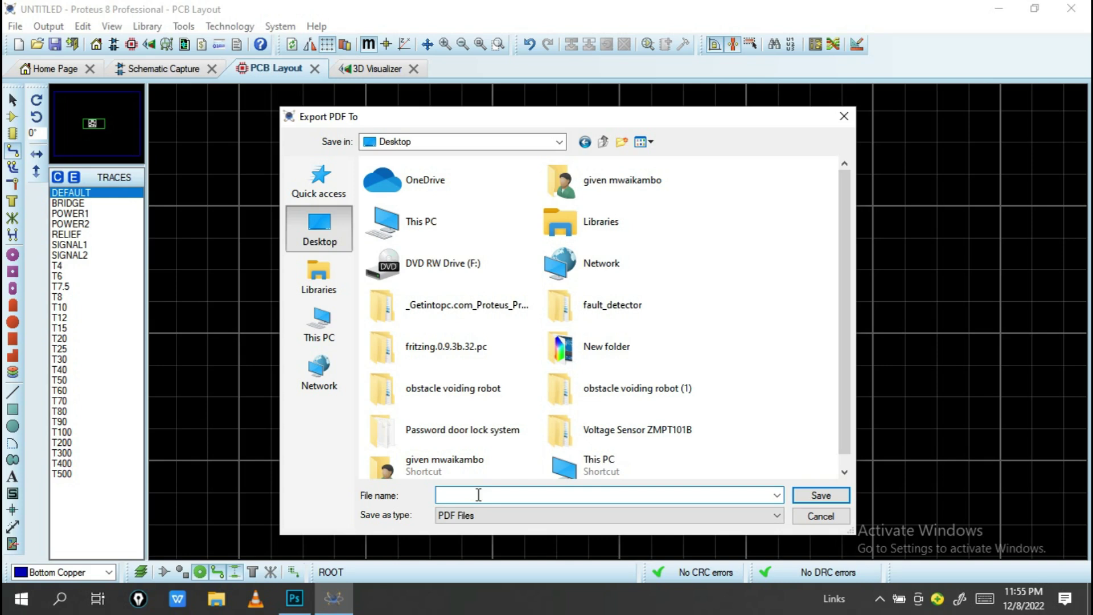
pyautogui.write('pcb board')
pyautogui.press('Return')
pyautogui.click(673, 381)
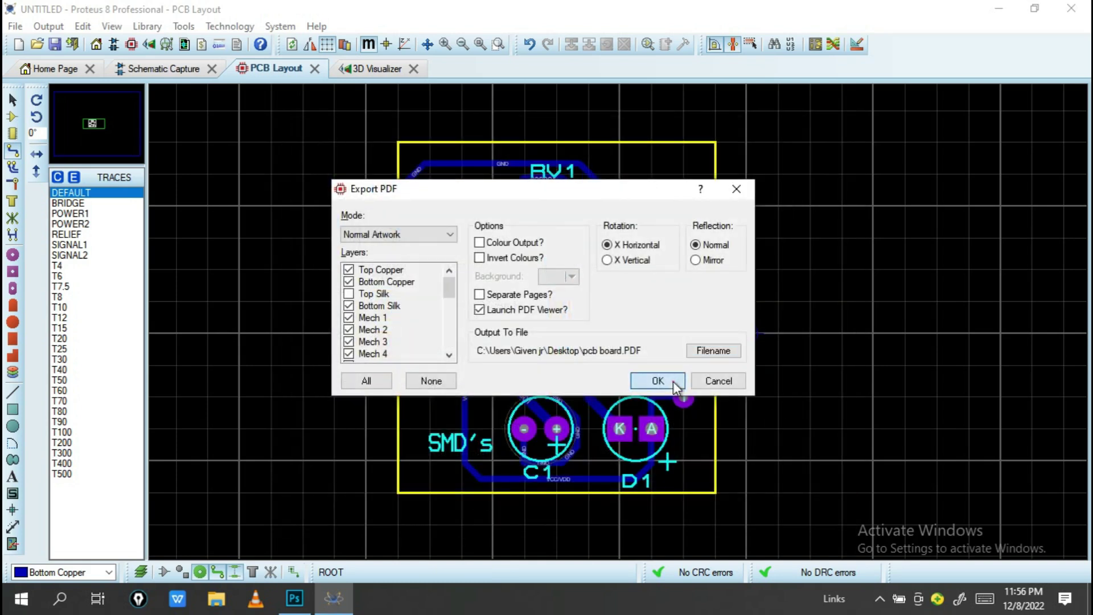